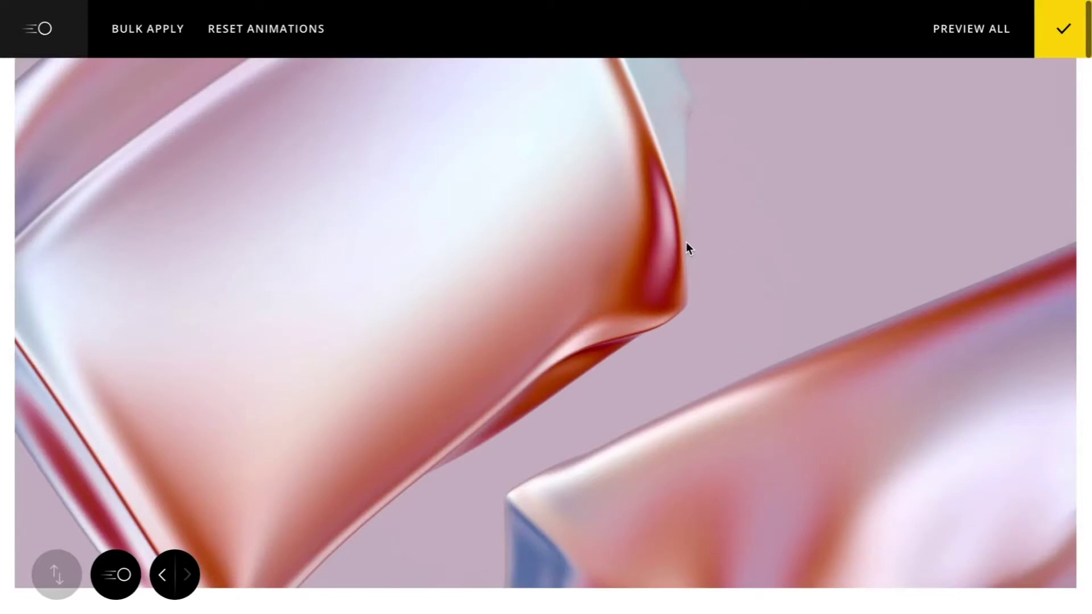
Exit Animations mode, then open and close the top image column's Styling settings.
left_click(1055, 45)
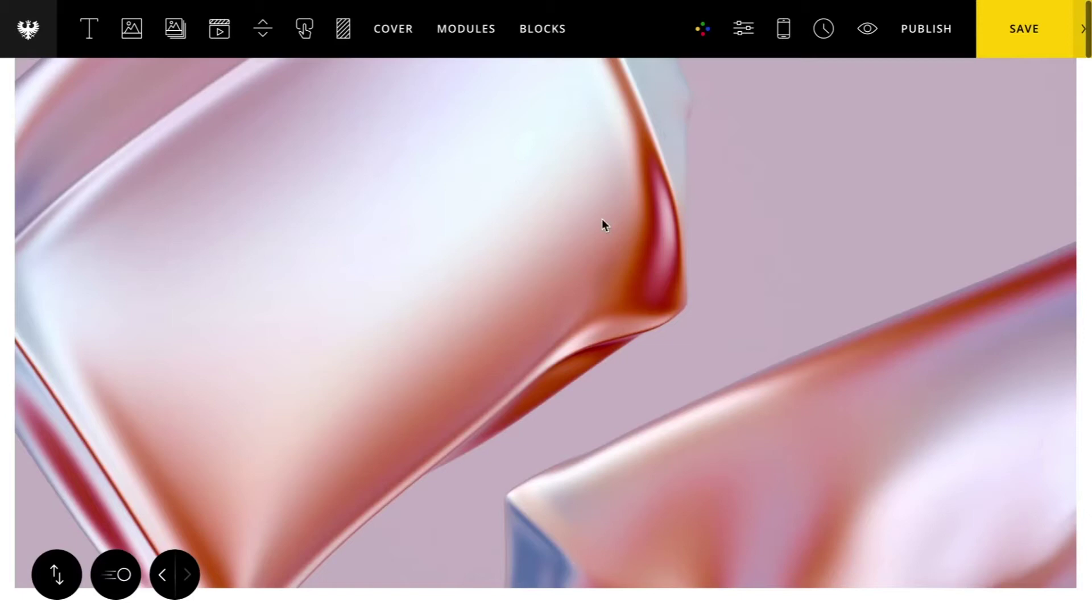
left_click(391, 344)
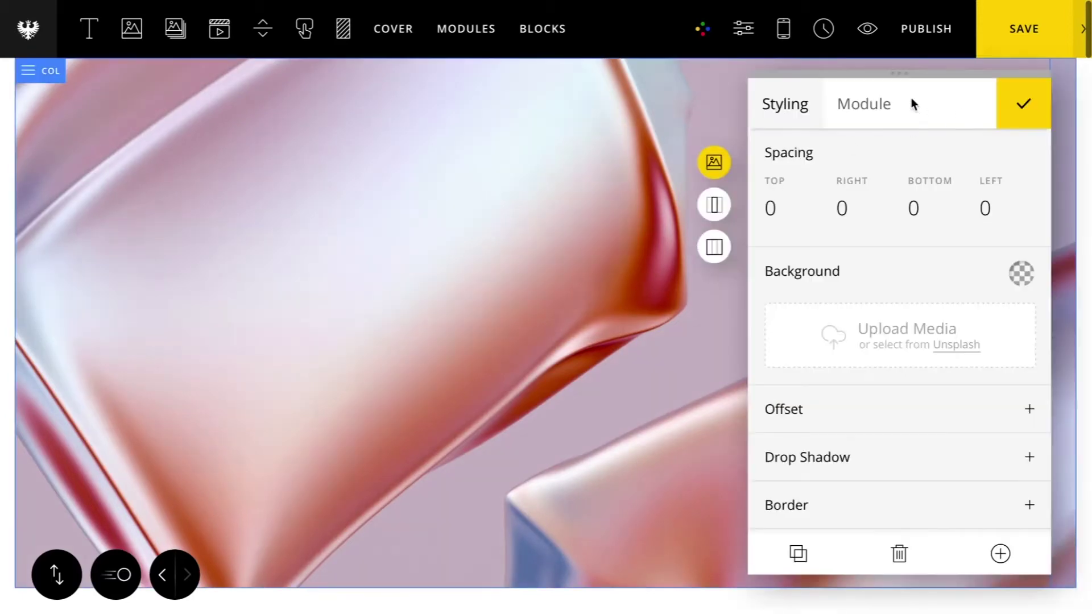
left_click(1018, 107)
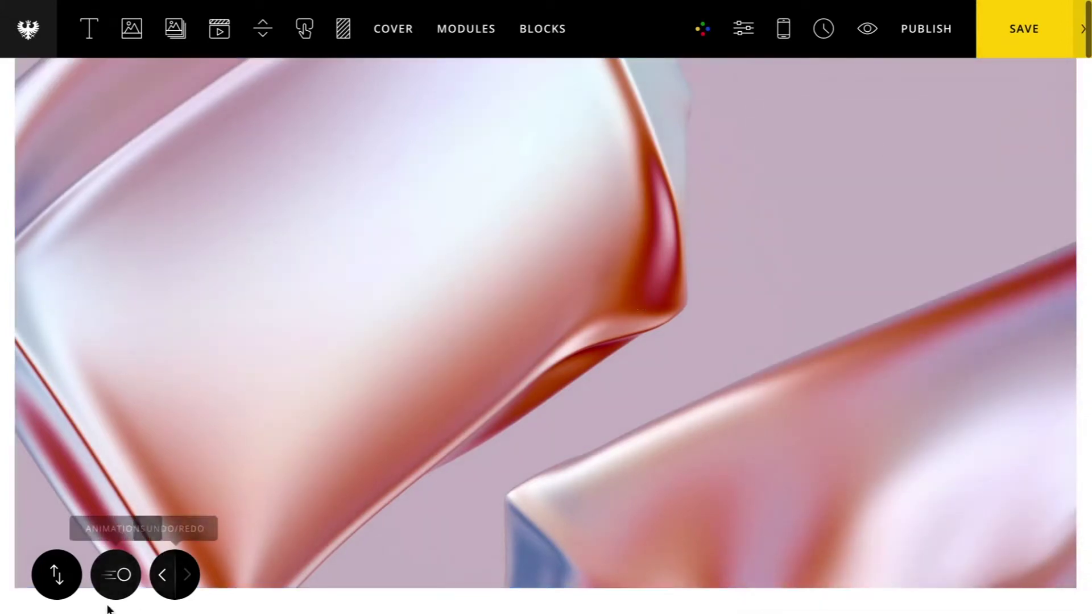
Switch back to Animations mode and select the top image to show its animation triggers.
left_click(113, 577)
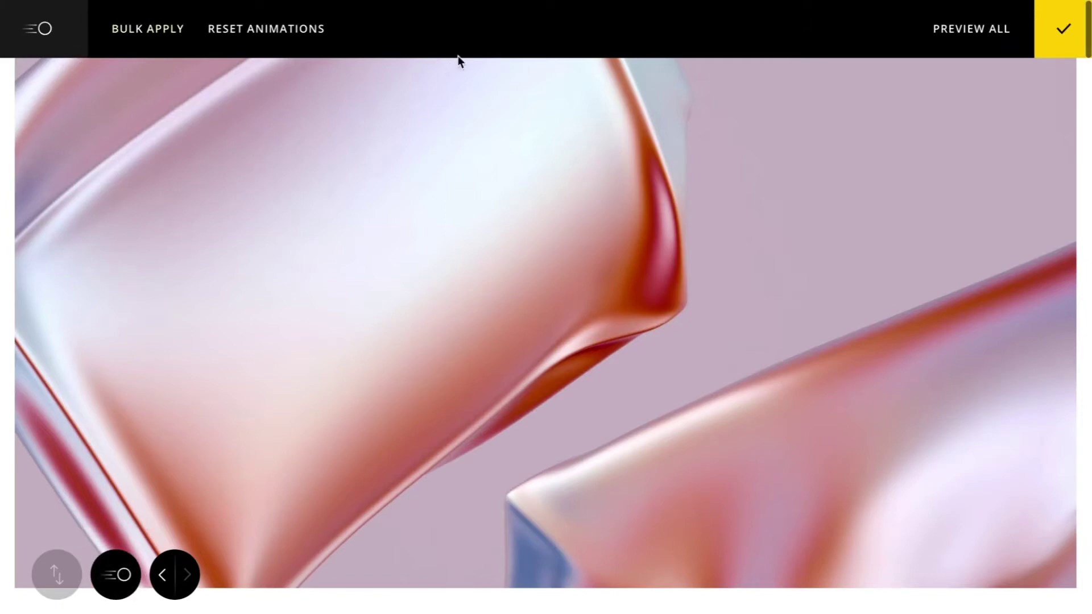
scroll(572, 176, "down", 5)
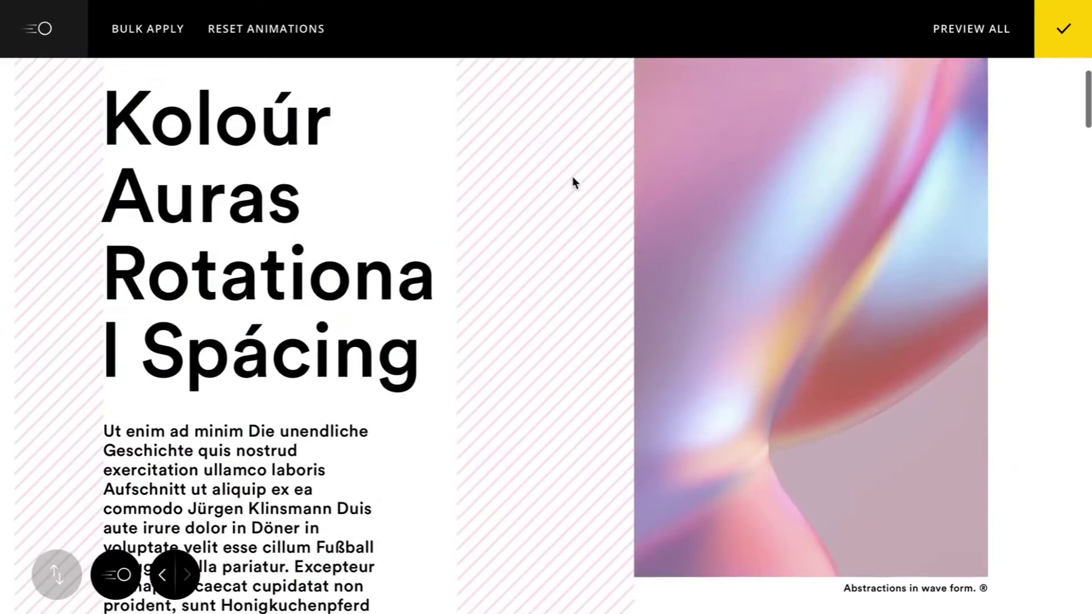
scroll(572, 177, "up", 5)
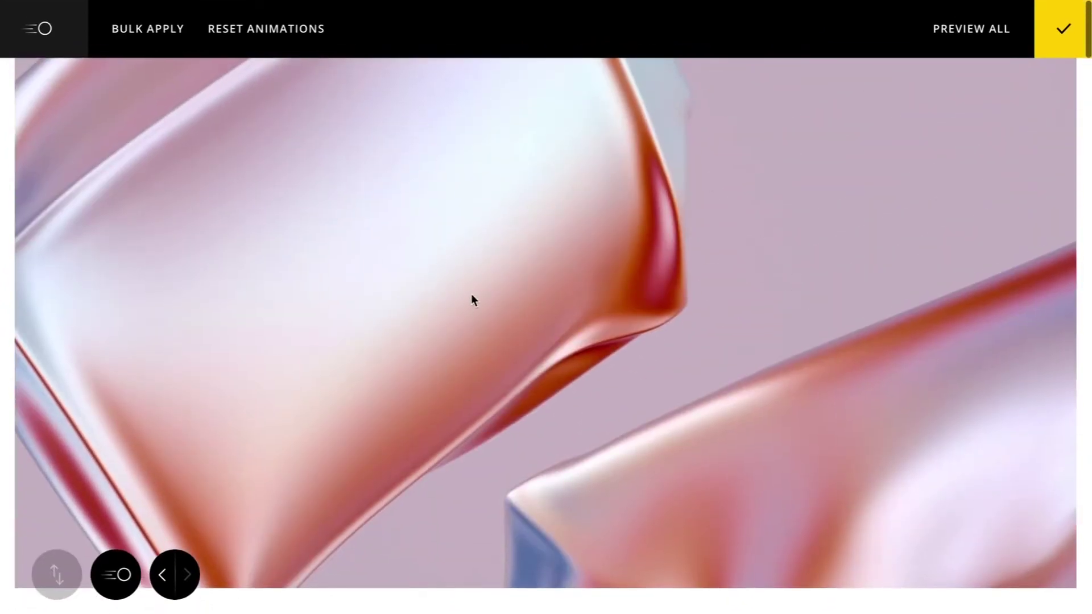
left_click(545, 276)
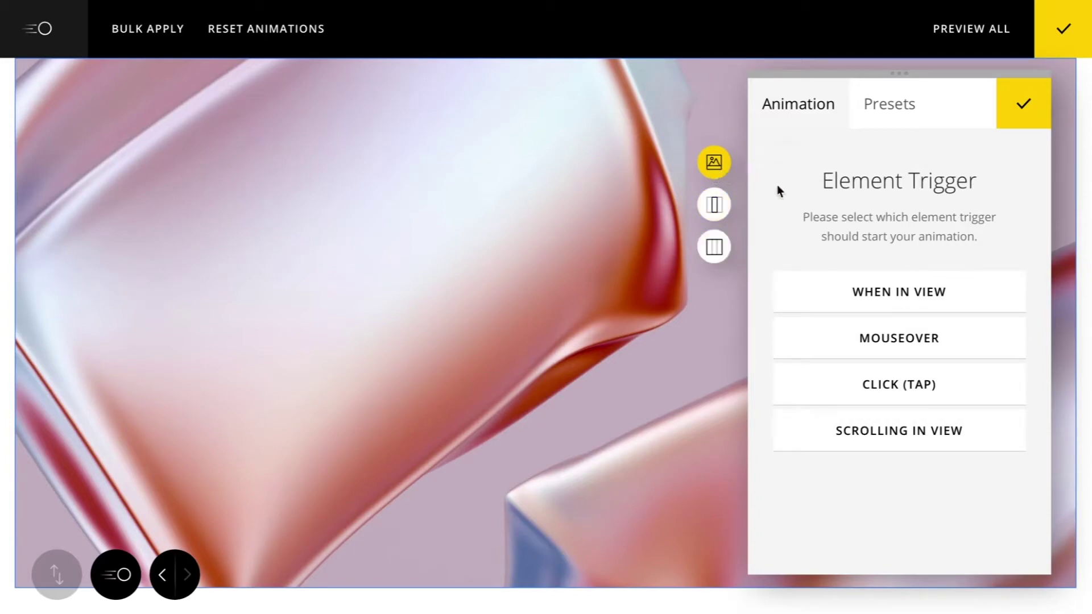
Trigger the top image When In View, with initial state Move Y 100 and Opacity 20.
left_click(898, 293)
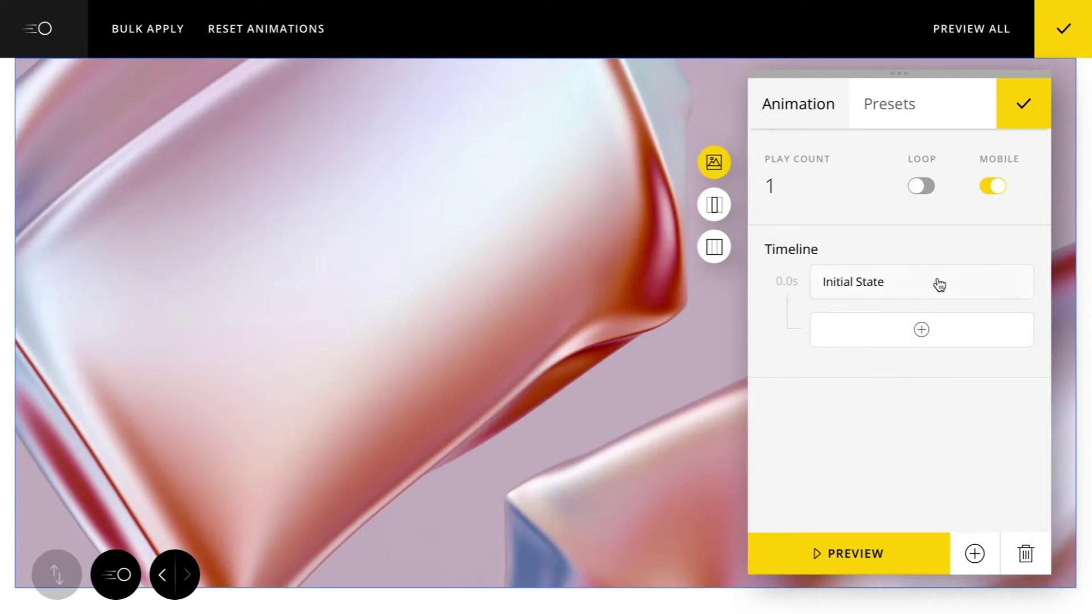
left_click(838, 282)
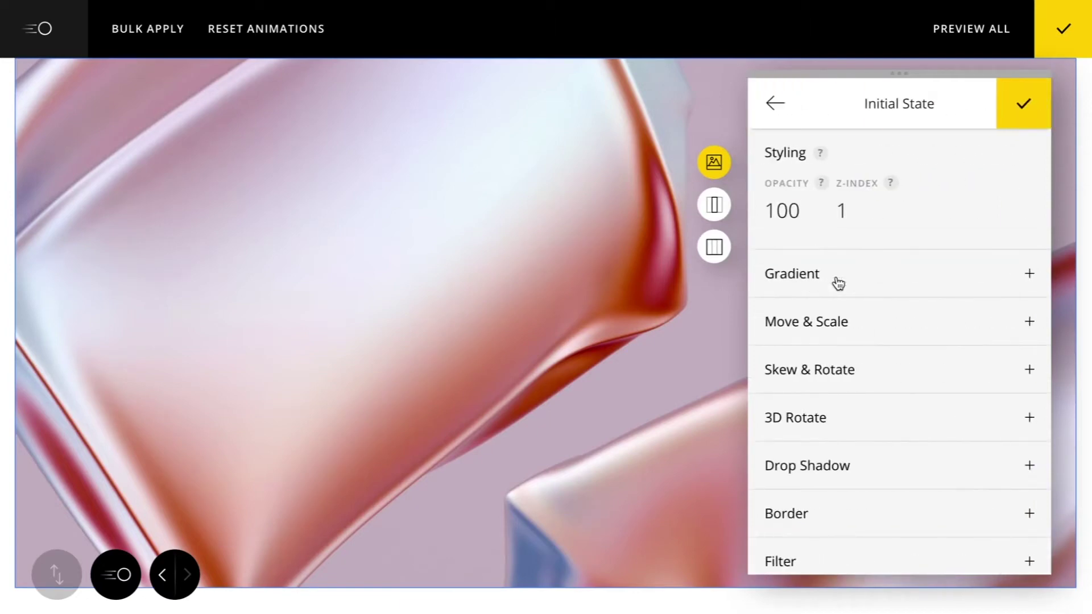
left_click(864, 325)
left_click_drag(933, 373, 929, 287)
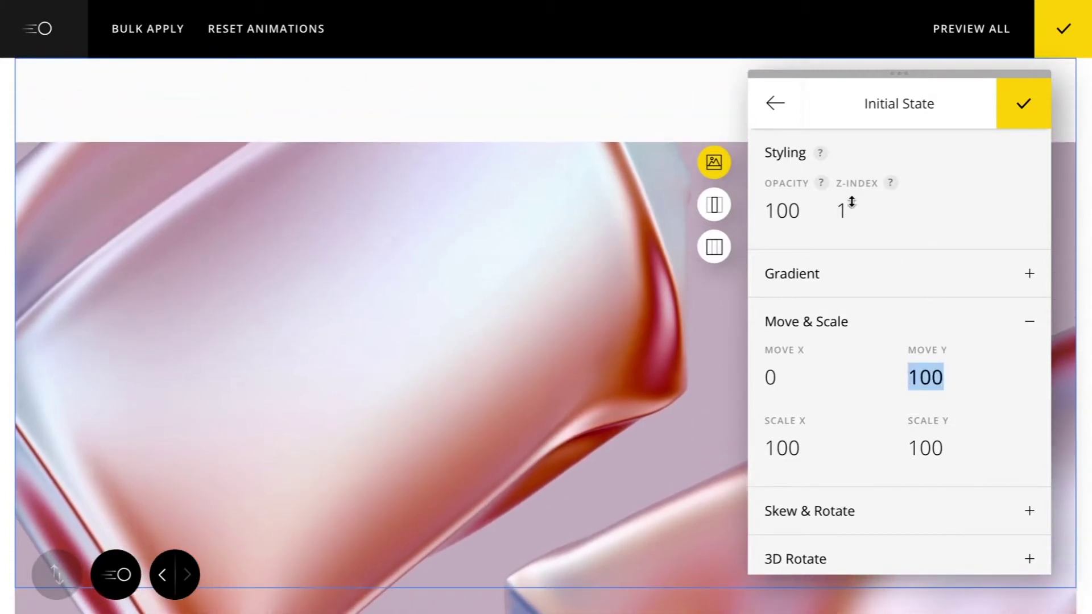
left_click_drag(792, 210, 799, 419)
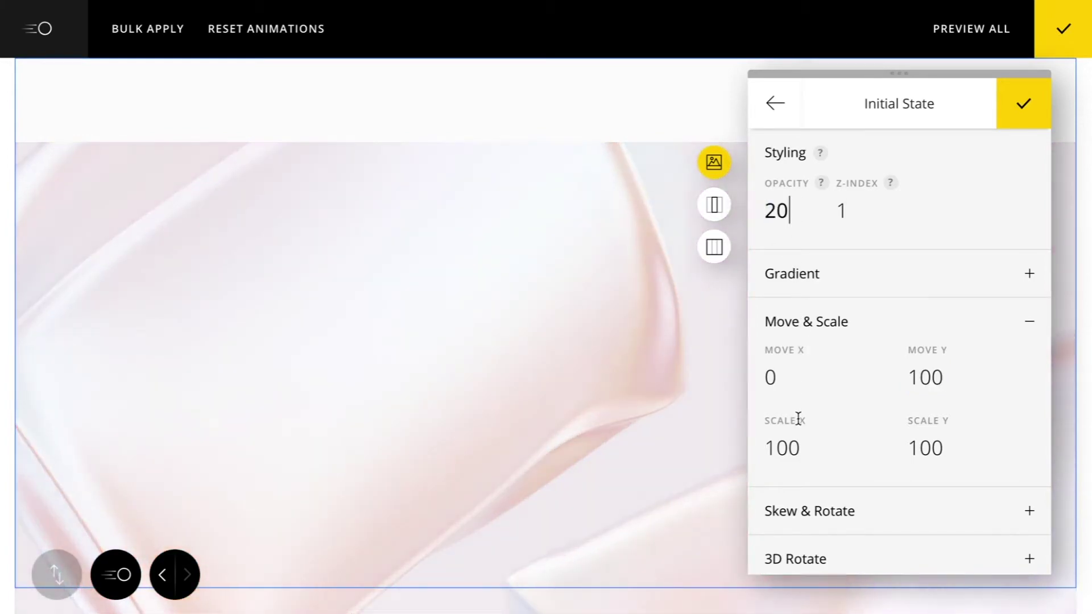
scroll(888, 215, "down", 3)
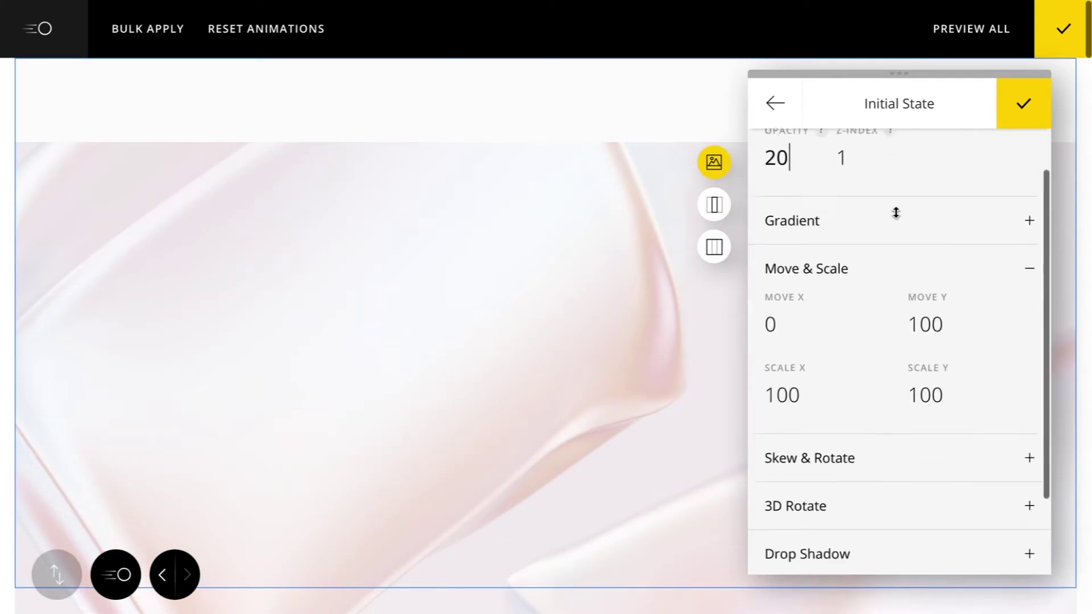
left_click(777, 104)
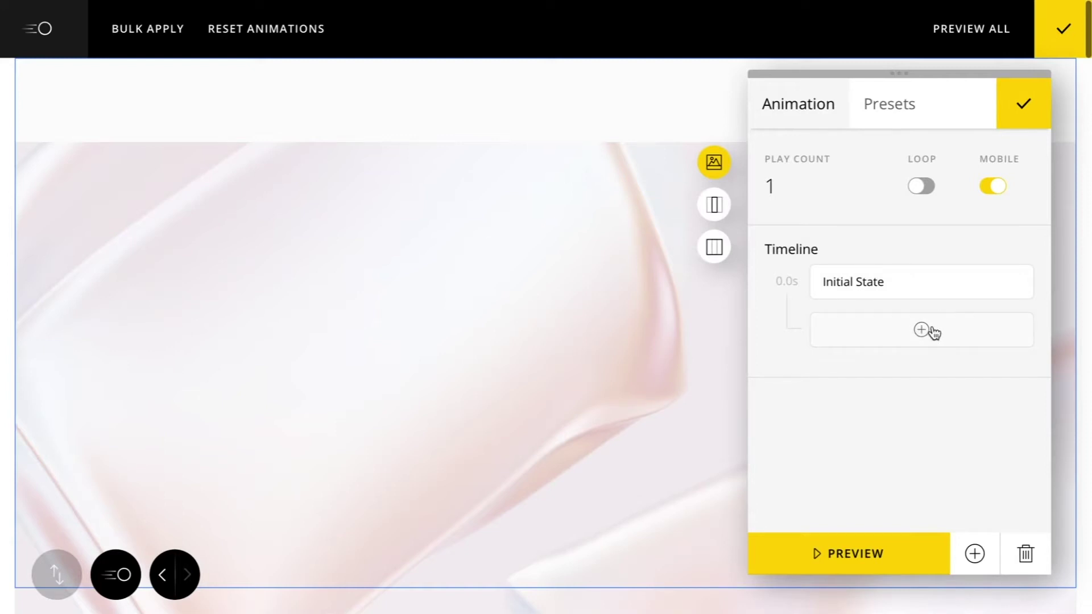
Add a timeline step labelled Fade with Power3.easeInOut easing and a 100 ms delay.
left_click(933, 333)
left_click(820, 181)
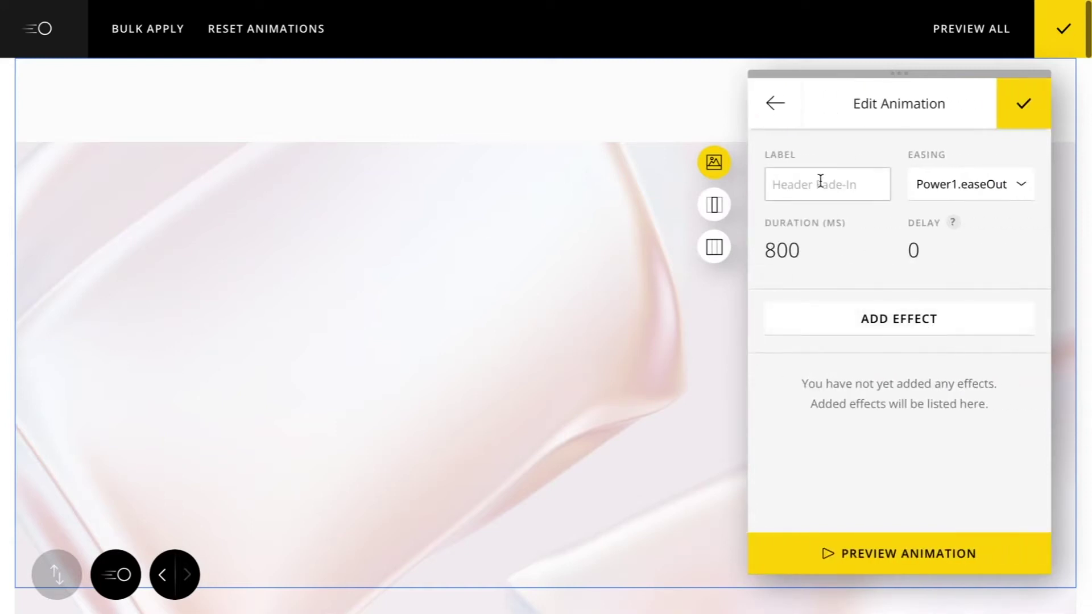
type("Fade in")
left_click(848, 256)
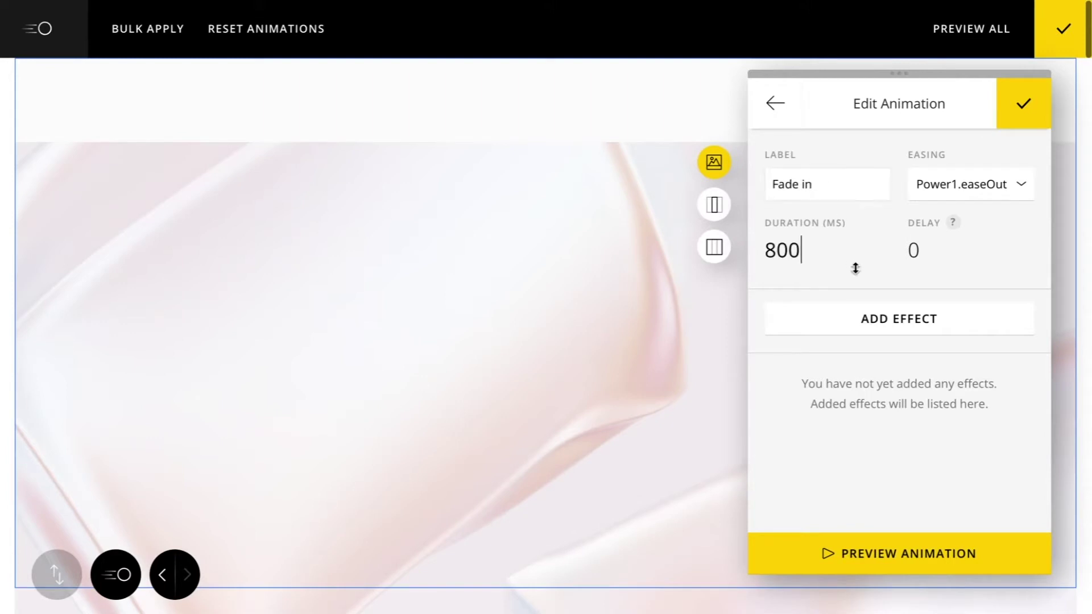
left_click(933, 193)
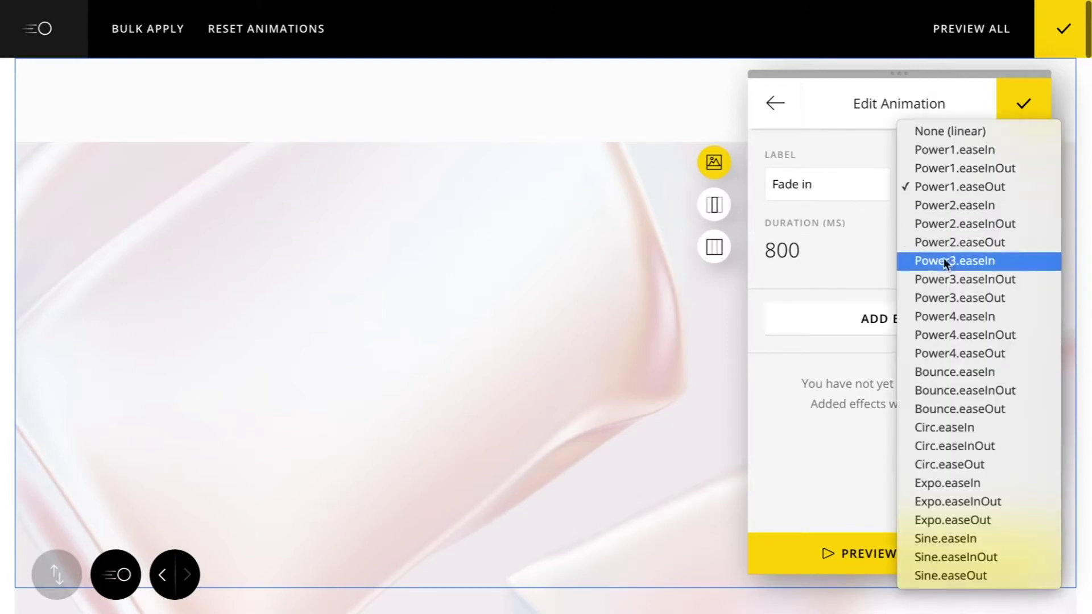
left_click(943, 279)
left_click(910, 252)
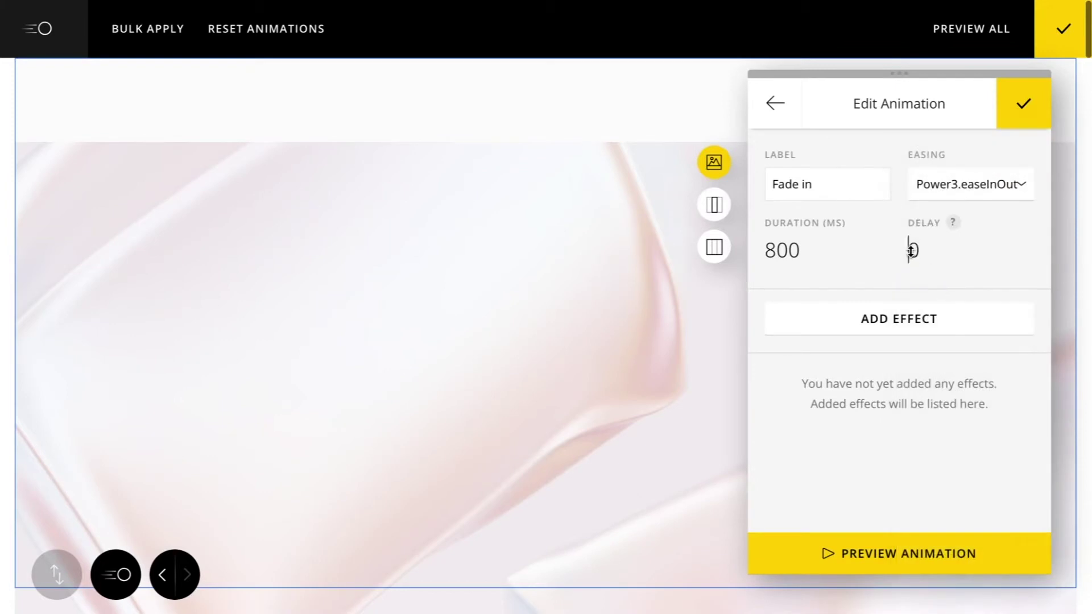
type("100")
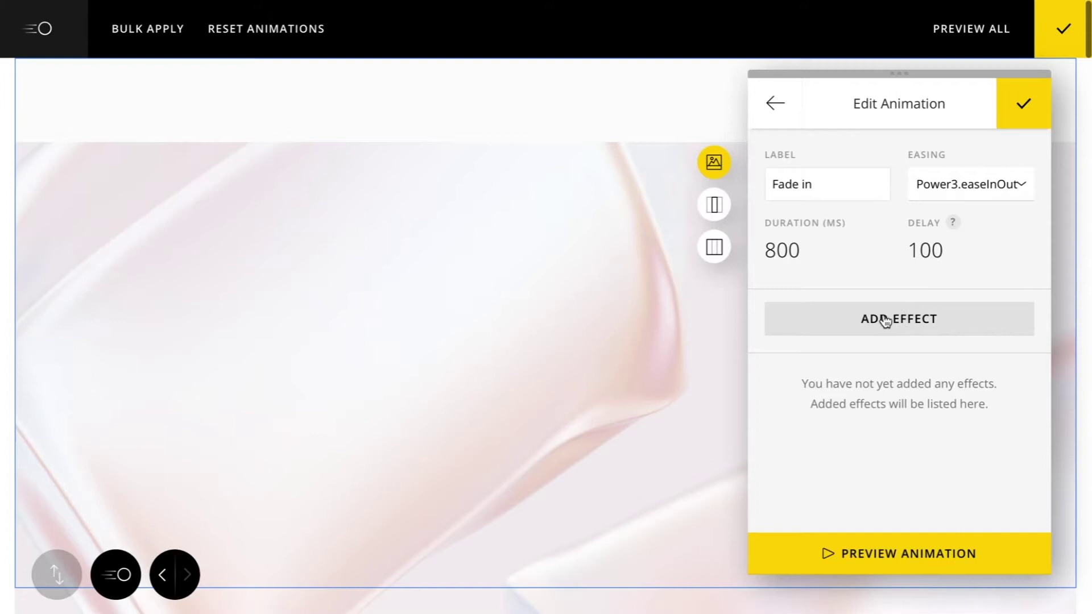
Add Move and Opacity effects set to Opacity 100 and Move Y 0, and preview it.
left_click(886, 321)
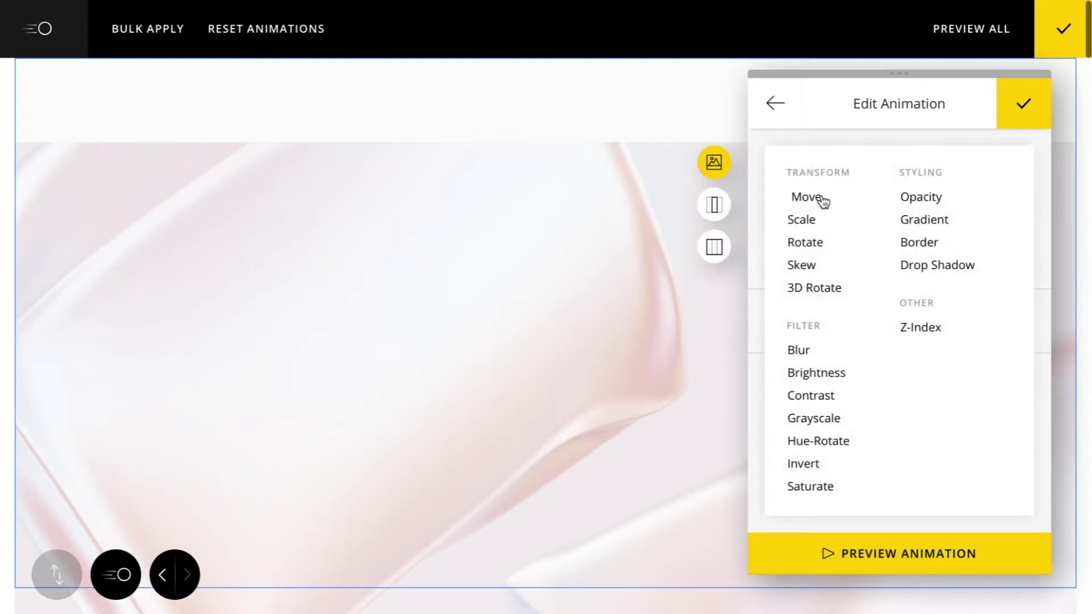
left_click(819, 198)
left_click(870, 317)
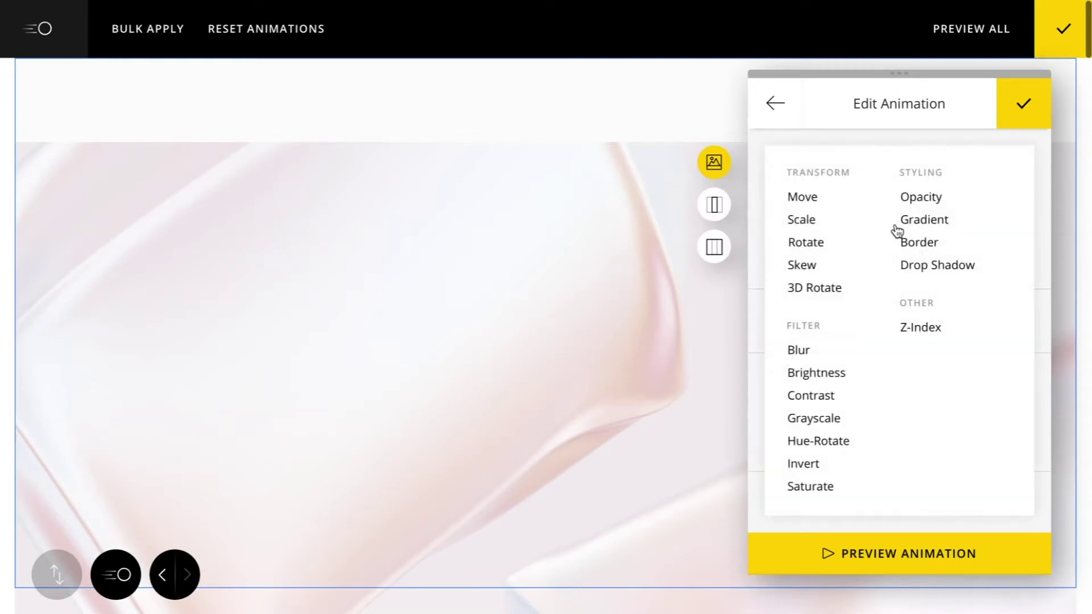
left_click(923, 203)
scroll(917, 438, "down", 1)
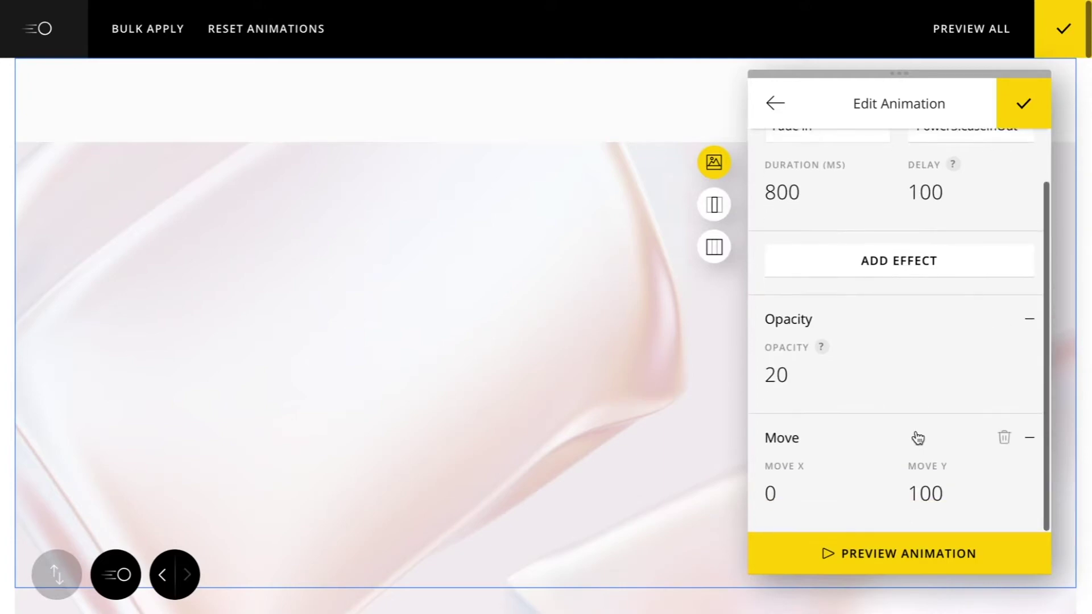
left_click(778, 373)
key("BackSpace")
key("BackSpace")
type("0")
key("BackSpace")
type("100")
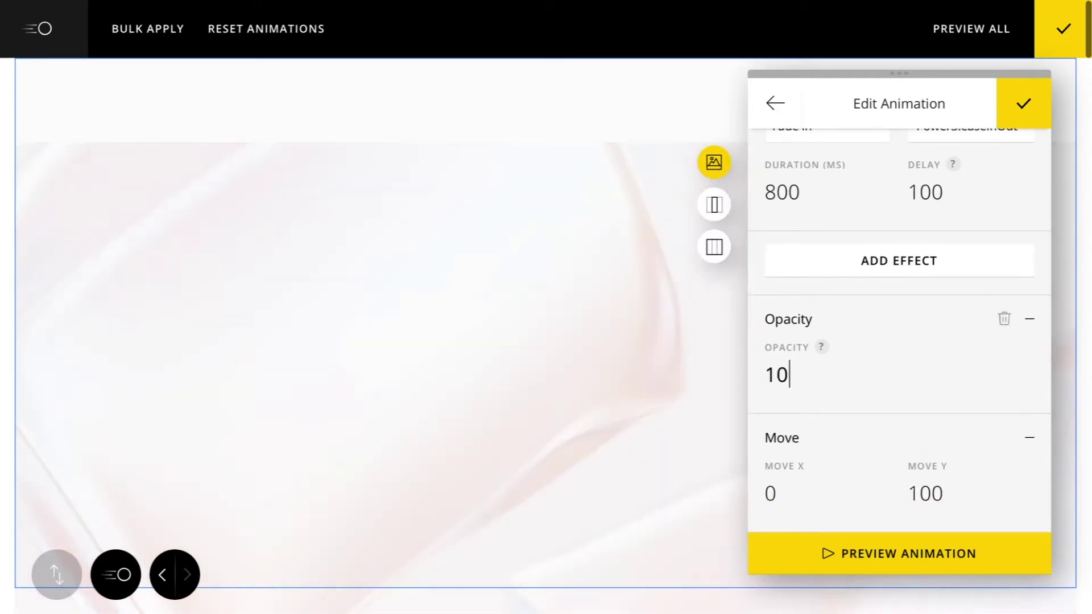
left_click(921, 489)
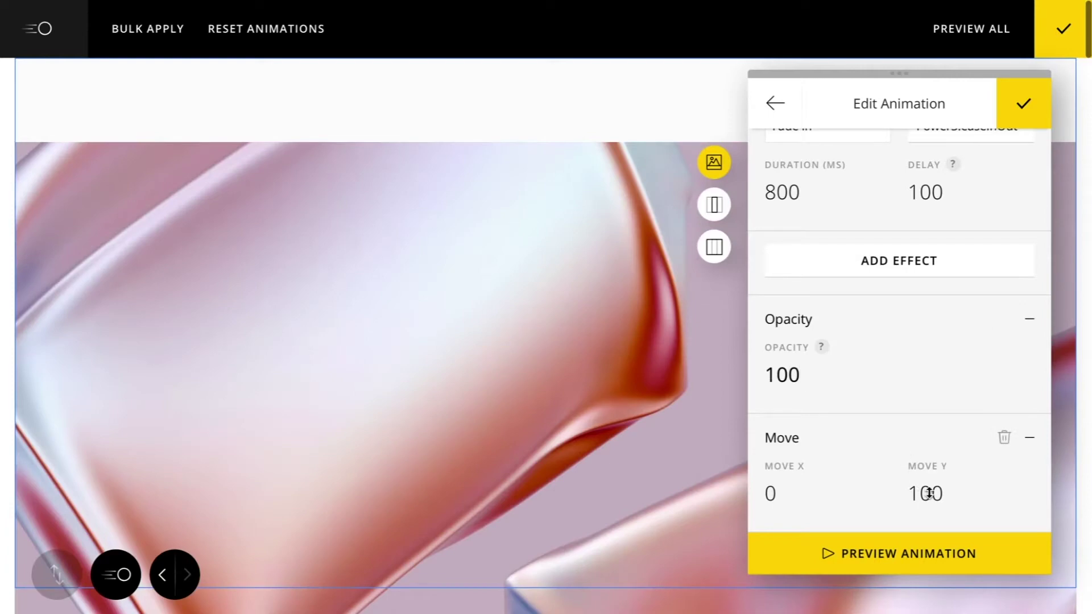
key("BackSpace")
key("BackSpace")
key("BackSpace")
type("0")
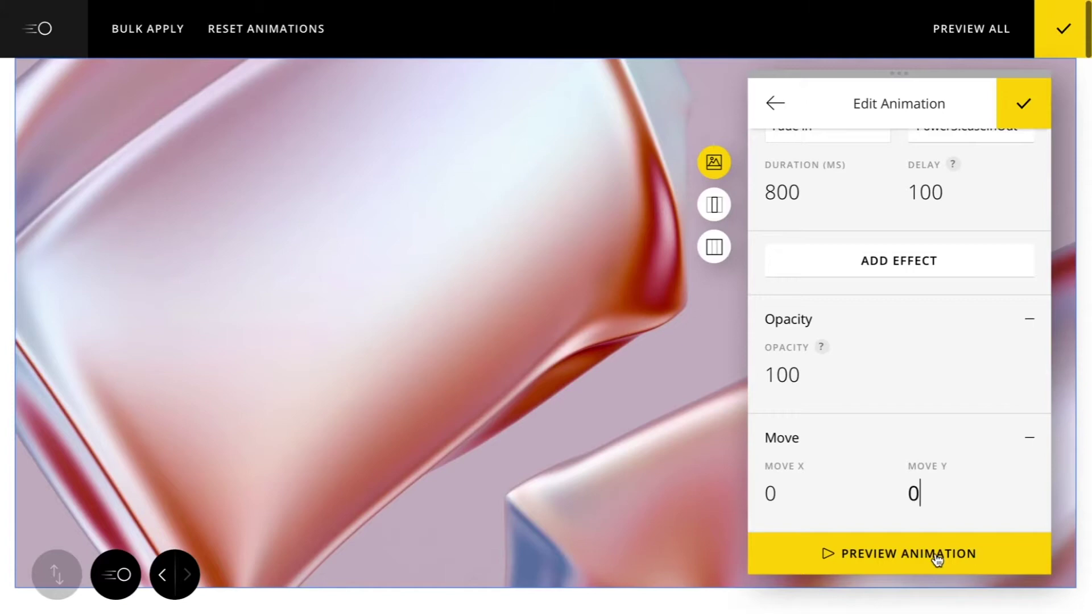
left_click(902, 553)
Preview the whole animation, then add a new timeline step labelled Rotate.
left_click(781, 110)
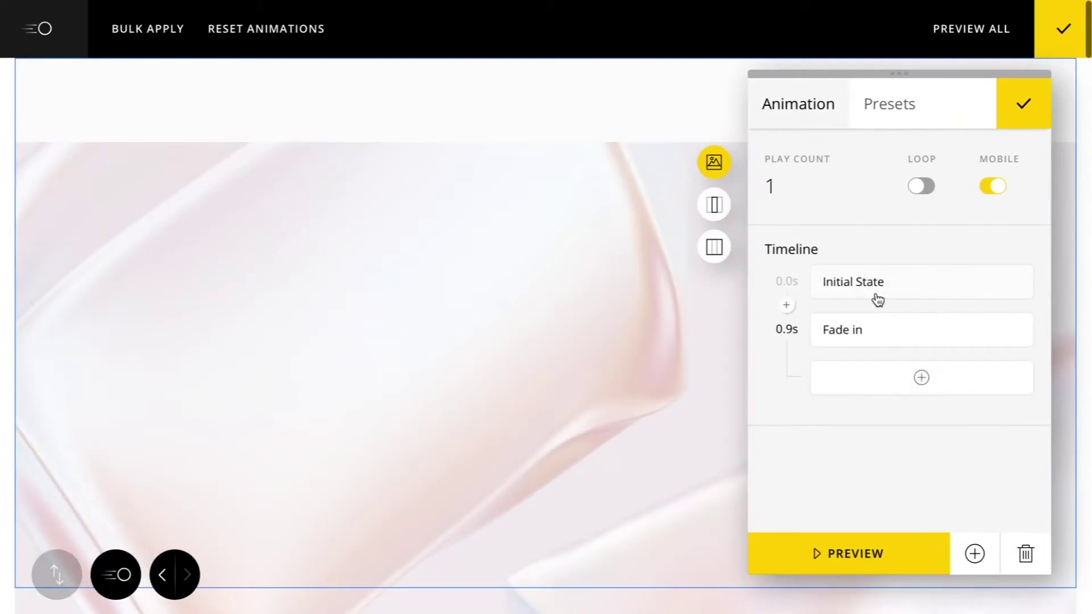
left_click(859, 562)
left_click(936, 381)
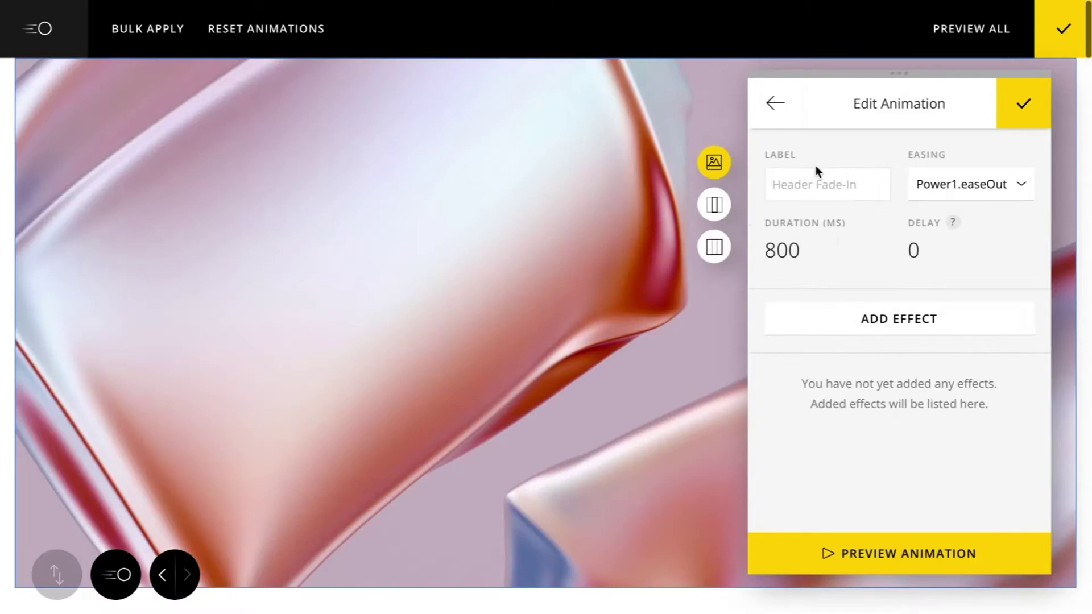
left_click(821, 176)
type("Rotate")
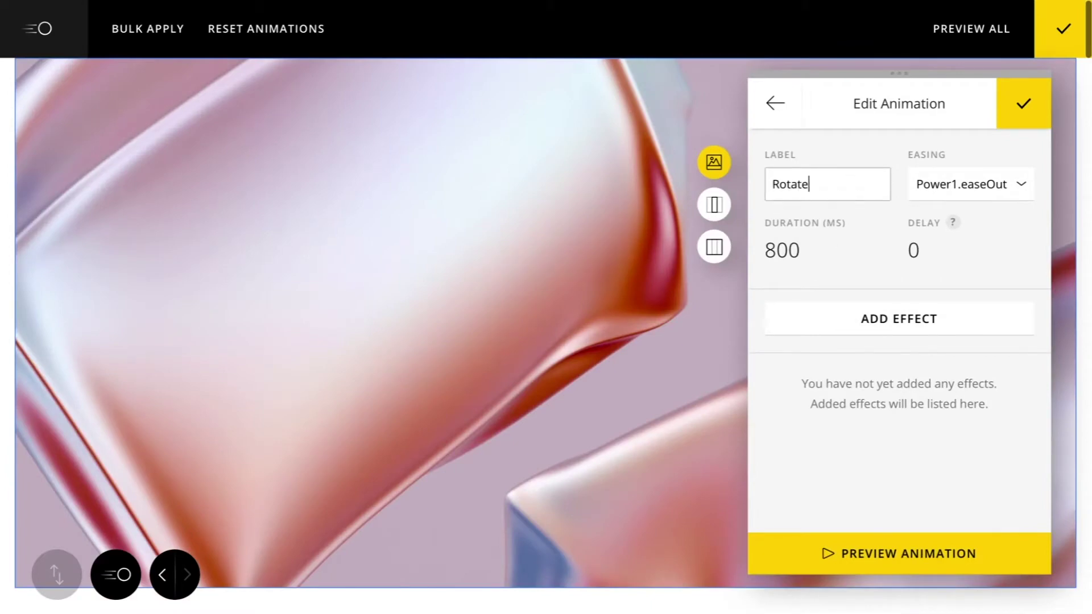
Give the Rotate step a 360 rotation effect and a 200 ms delay.
left_click(892, 317)
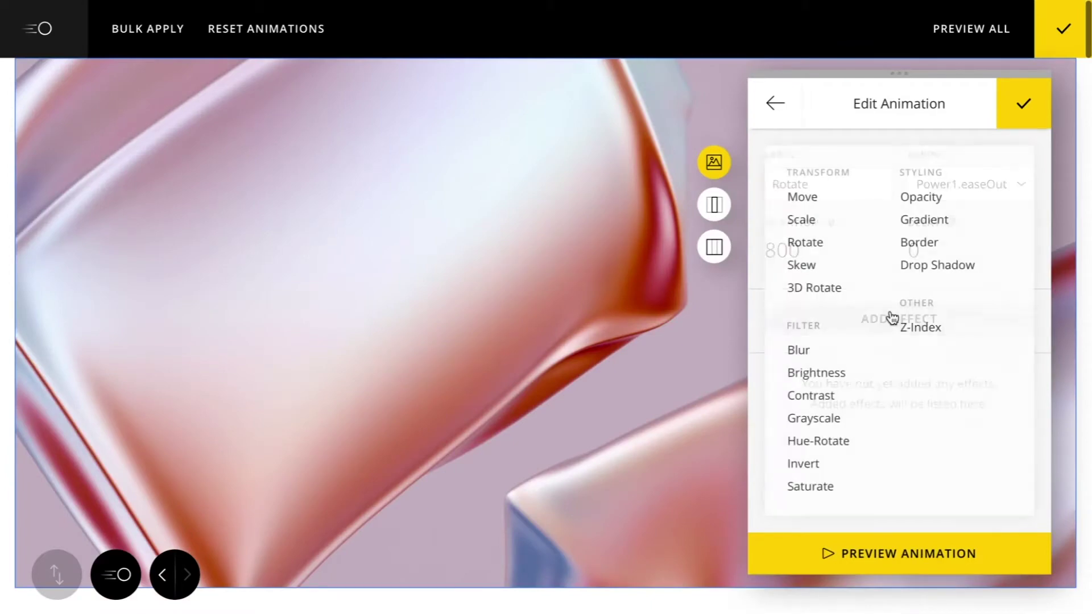
left_click(825, 246)
left_click(771, 433)
type("3")
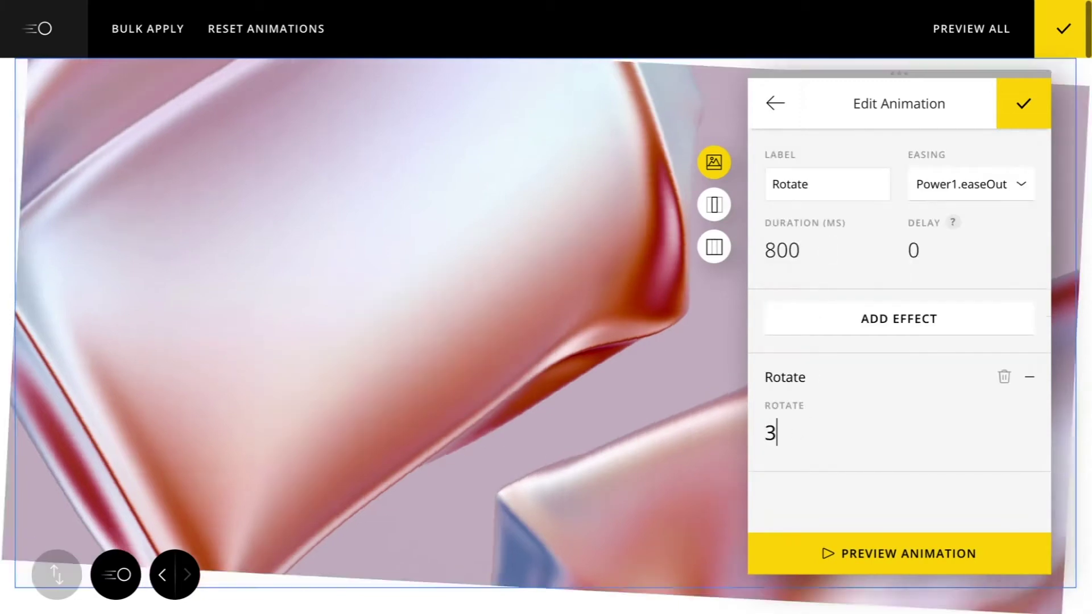
type("60")
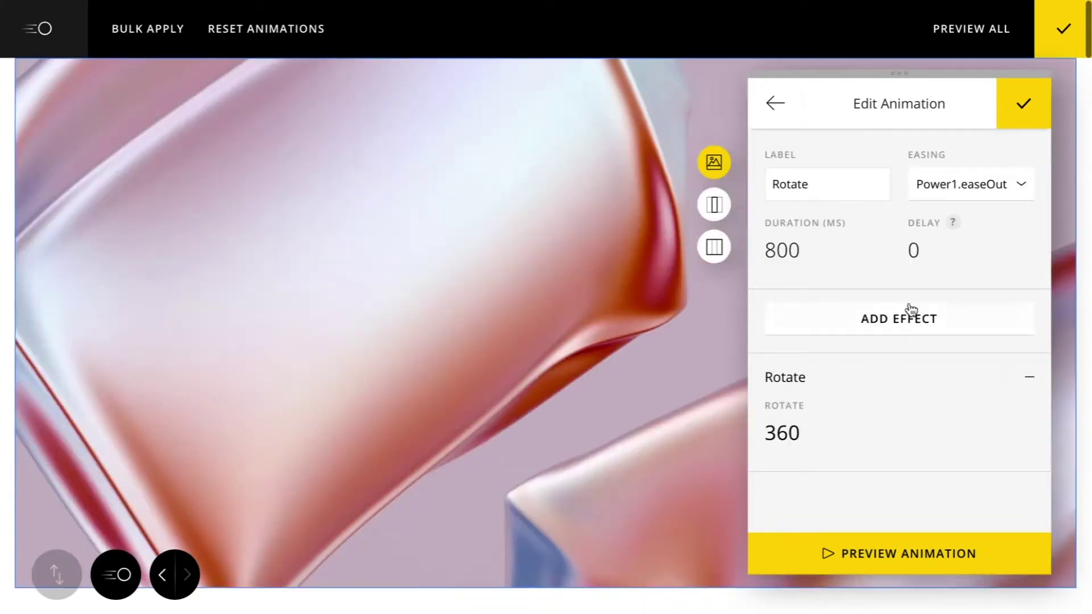
left_click(911, 250)
type("200")
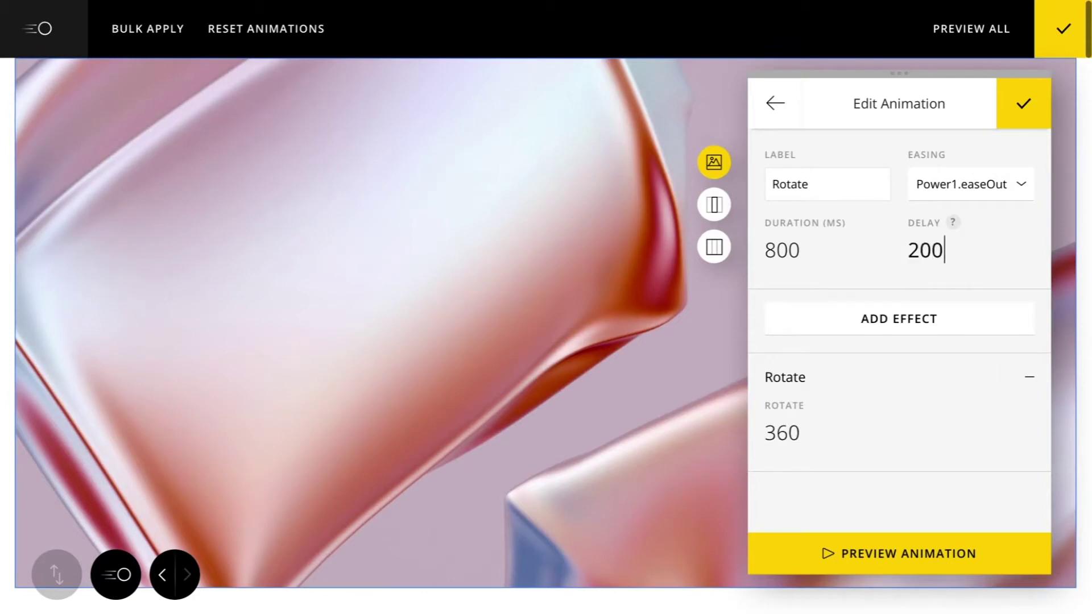
left_click(902, 273)
left_click(780, 111)
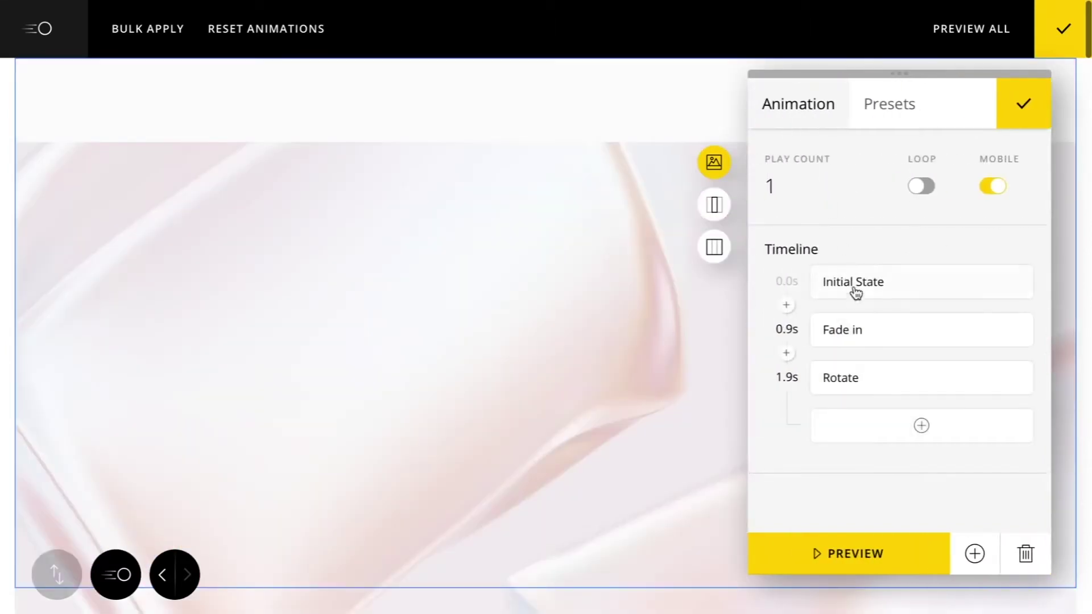
Preview the fade-and-rotate animation, toggle Mobile off and back on, and show the Presets list.
left_click(855, 551)
left_click(993, 189)
left_click(993, 192)
left_click(871, 124)
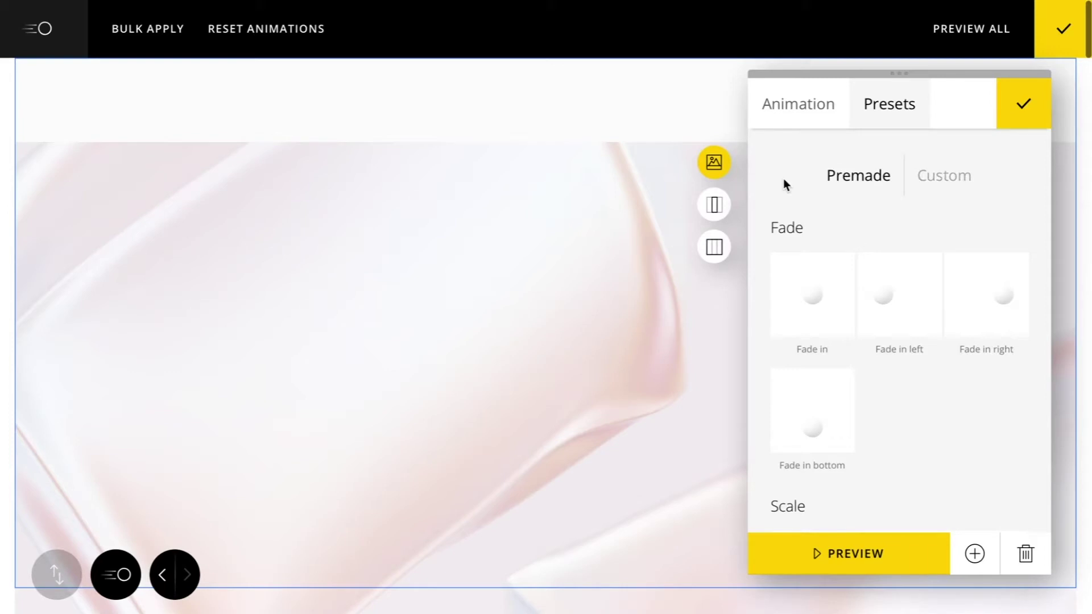
Apply and preview the Fade in right preset, then browse the presets list again.
left_click(976, 300)
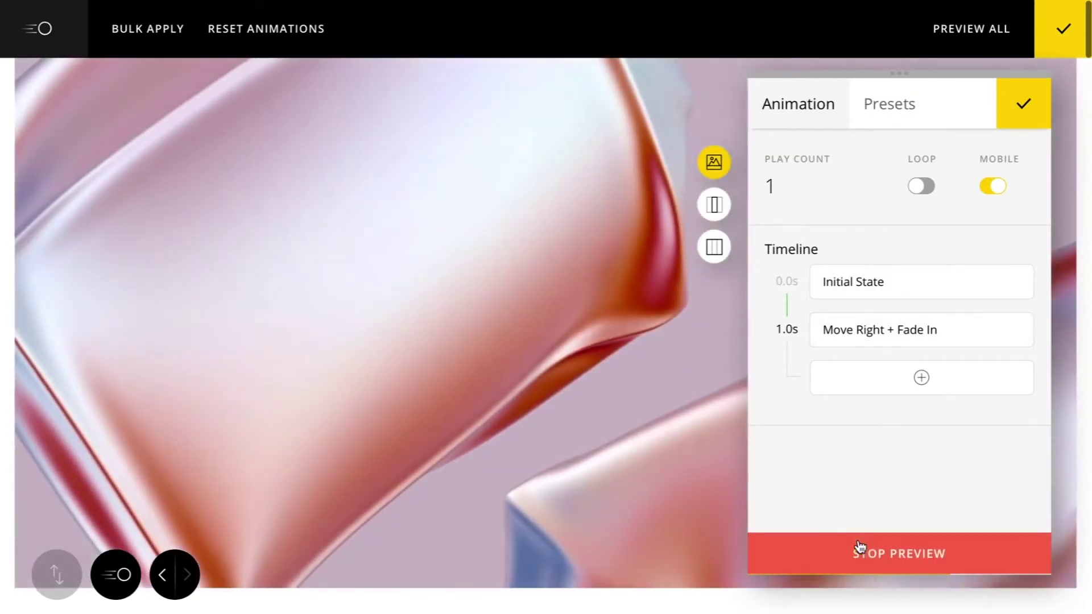
left_click(861, 549)
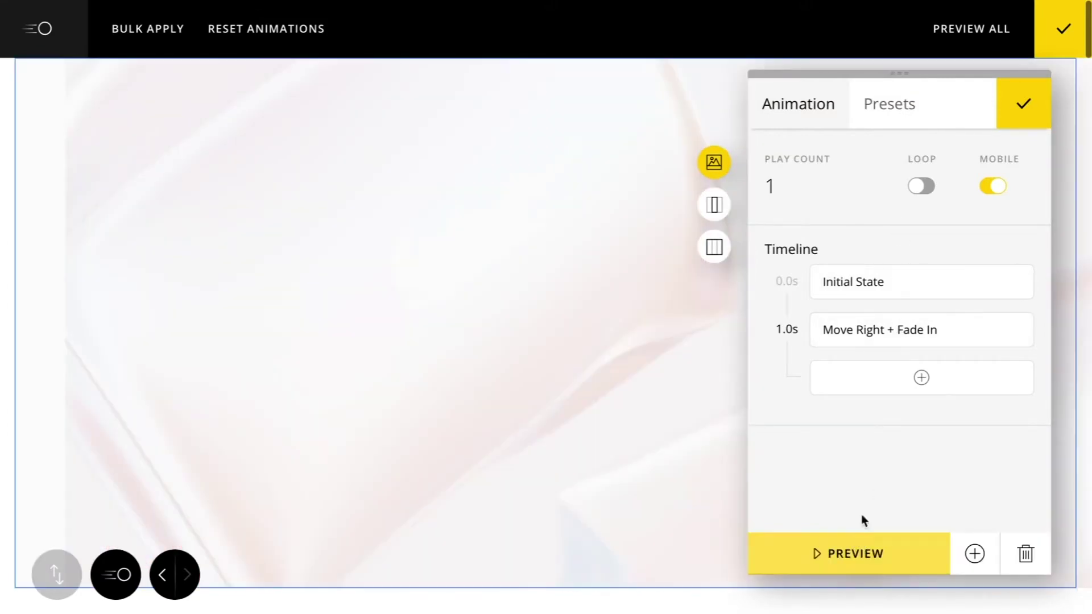
left_click(902, 125)
scroll(917, 284, "down", 10)
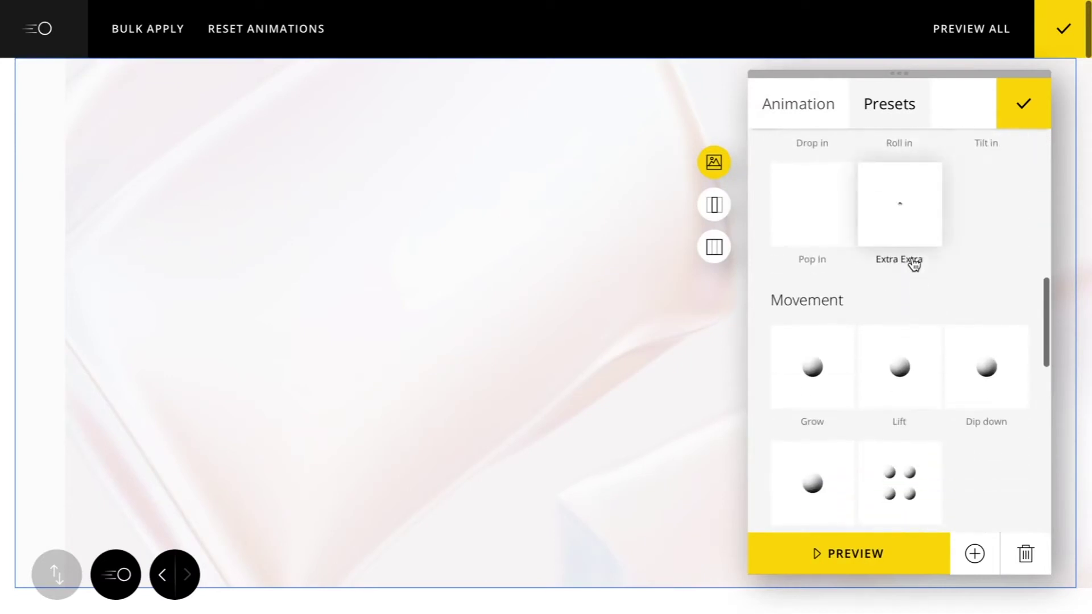
scroll(914, 265, "down", 5)
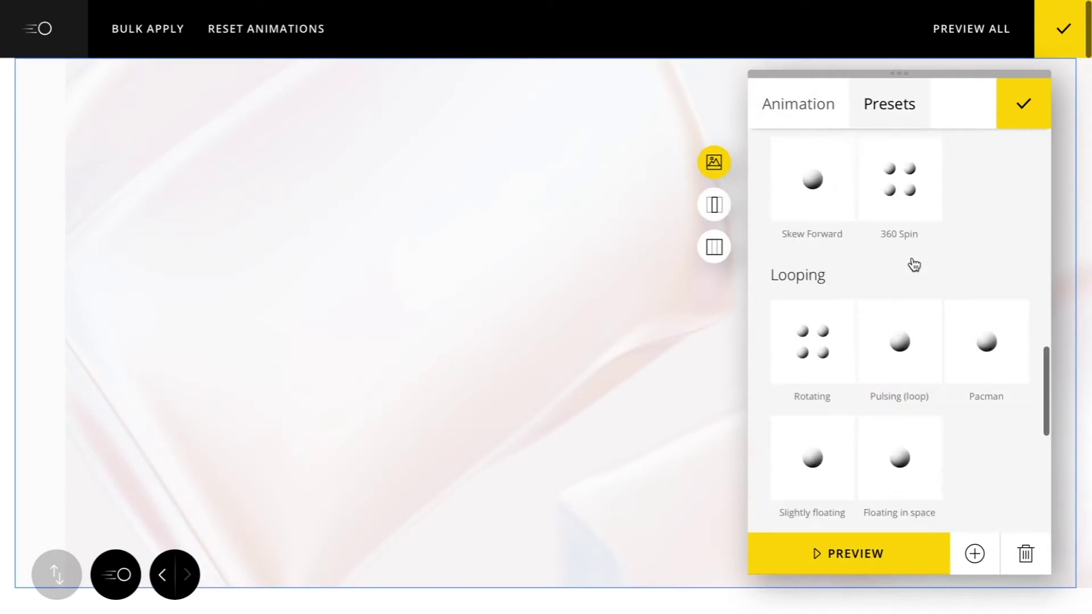
scroll(915, 265, "down", 6)
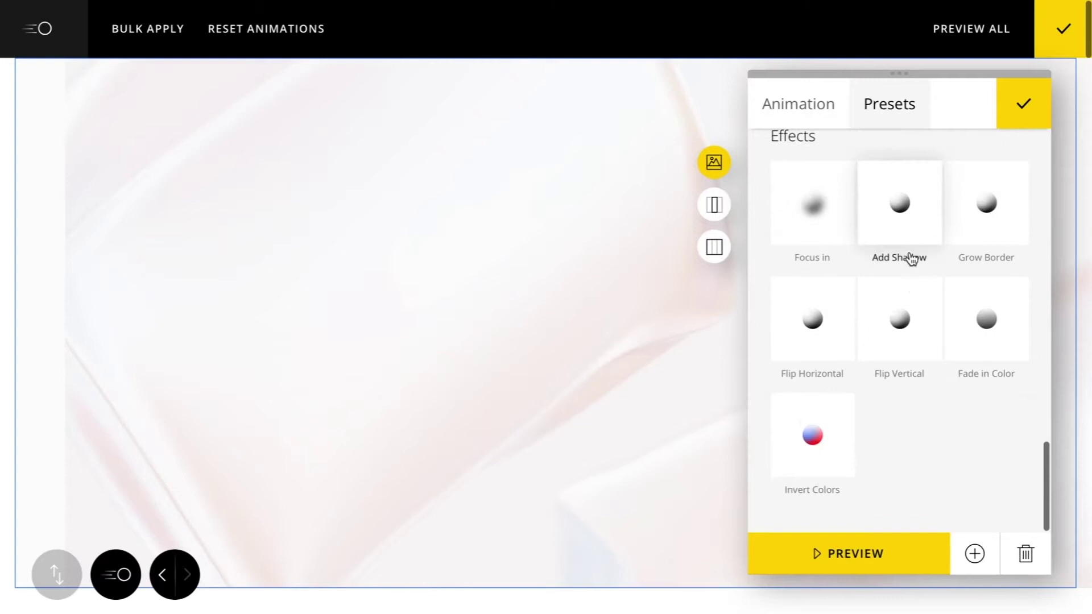
scroll(914, 393, "up", 8)
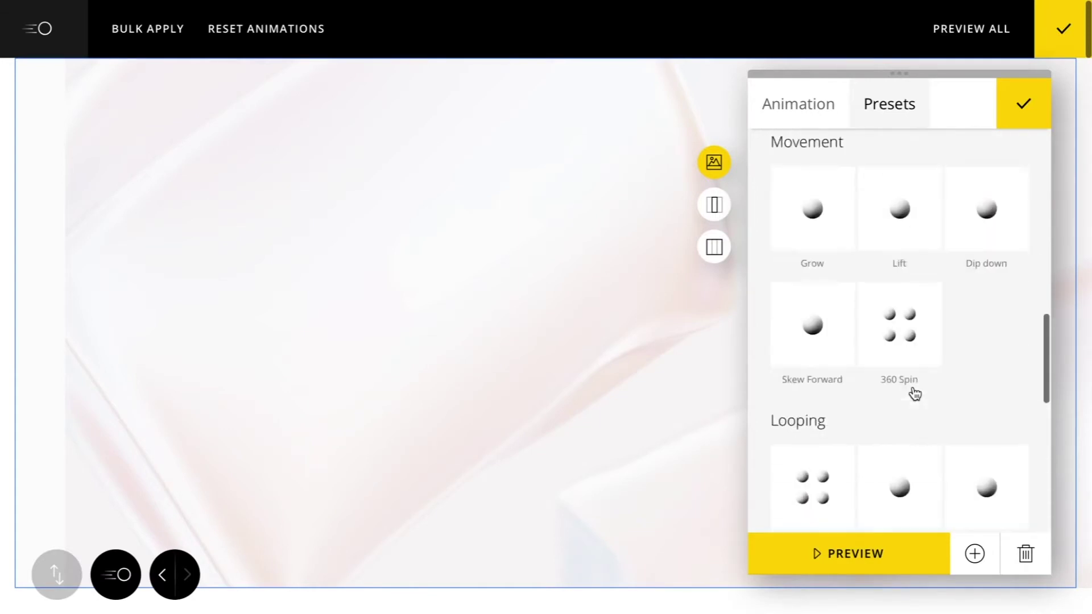
scroll(912, 393, "up", 6)
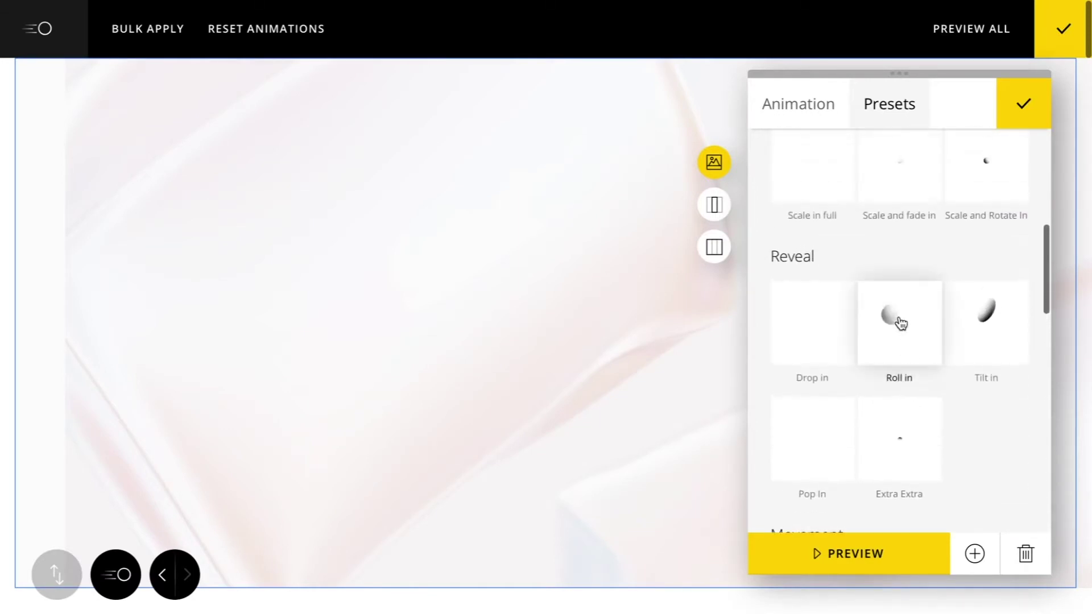
Apply and preview the Roll in preset, then reopen the presets list.
left_click(901, 323)
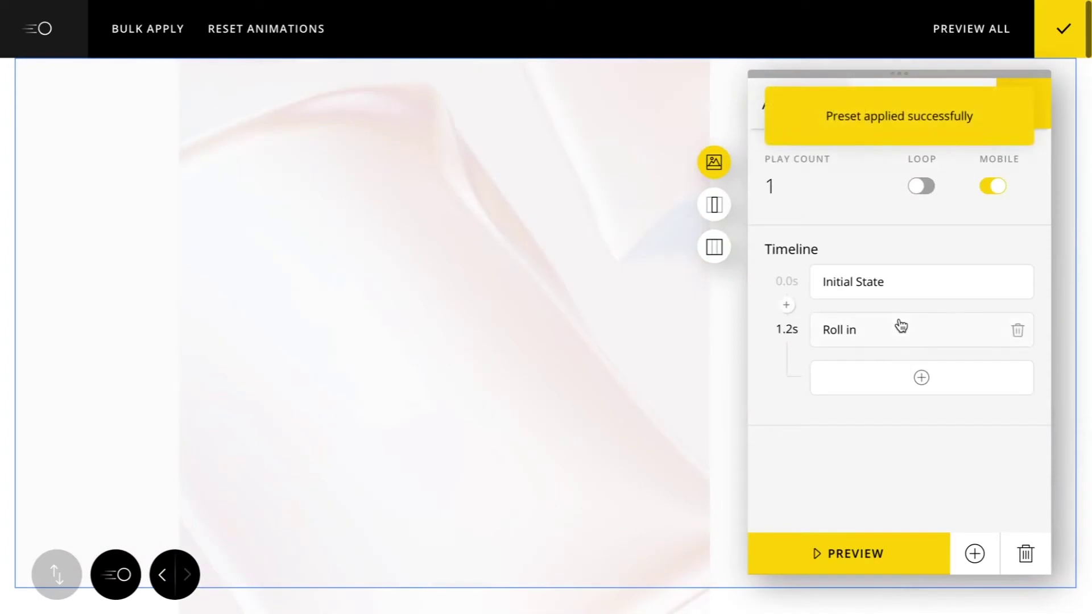
left_click(868, 572)
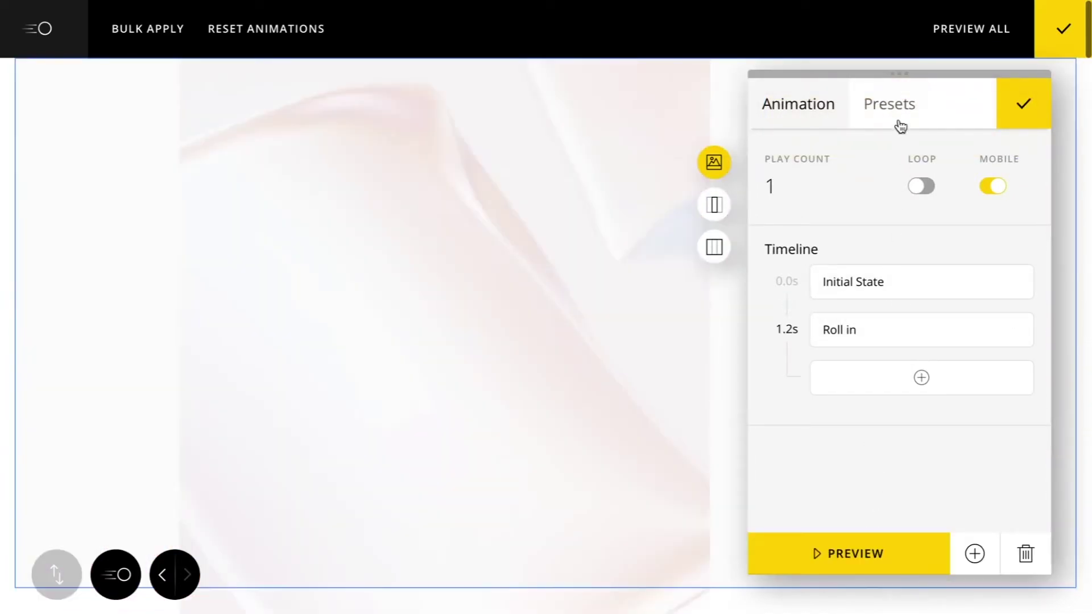
left_click(901, 127)
scroll(864, 296, "down", 5)
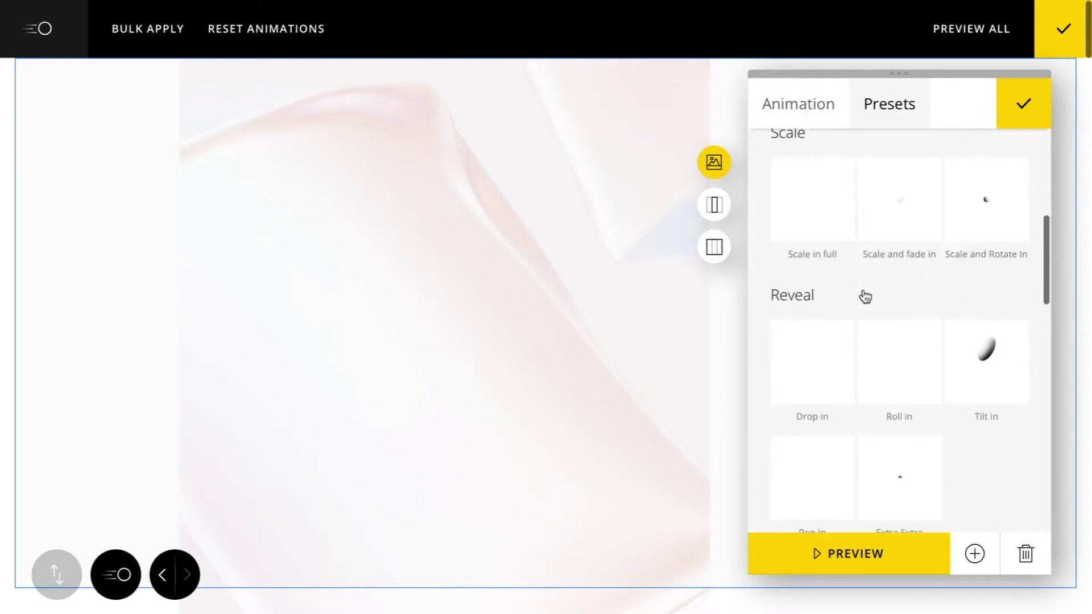
Try the Scale in full preset, then replace it with Fade in bottom.
left_click(822, 228)
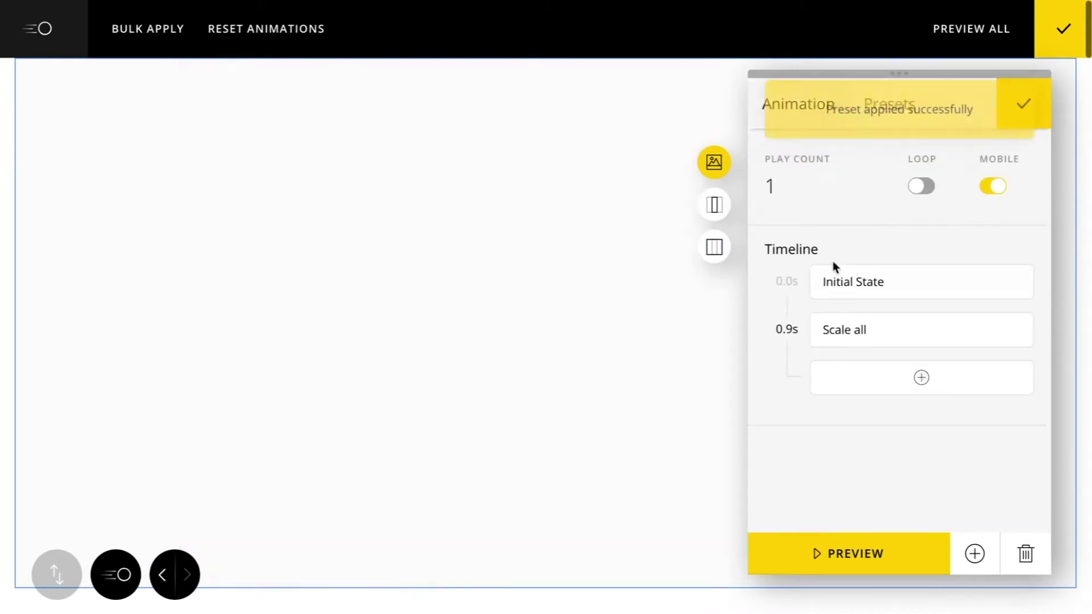
left_click(864, 554)
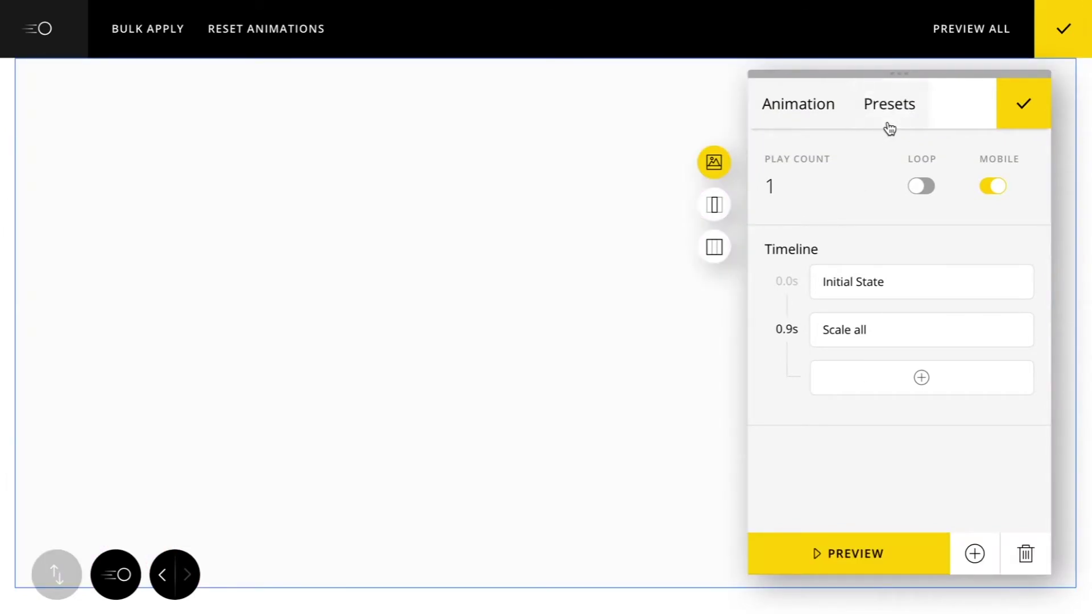
left_click(890, 126)
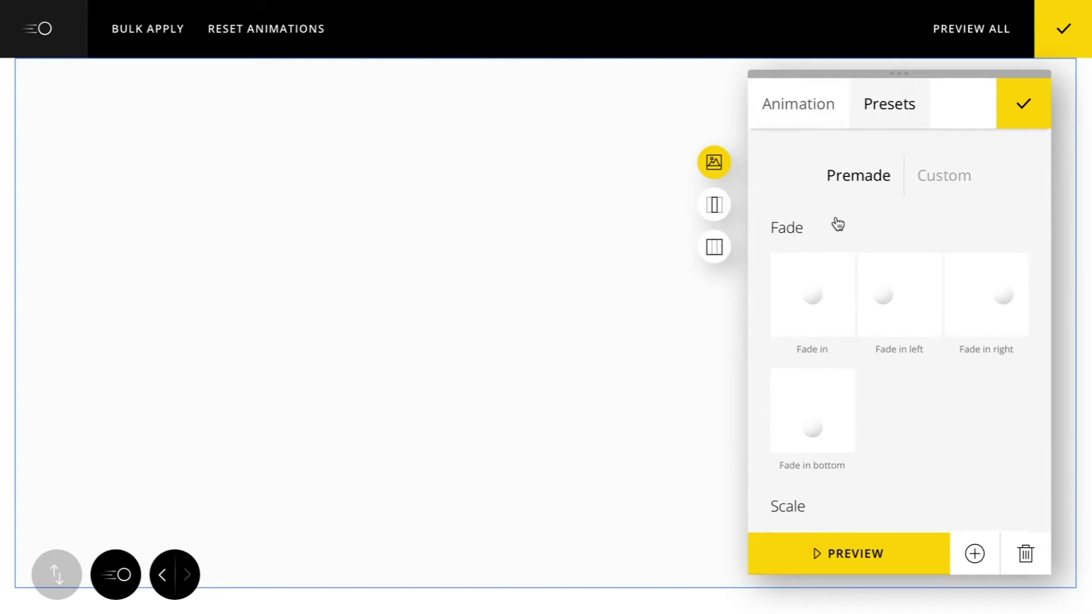
left_click(826, 425)
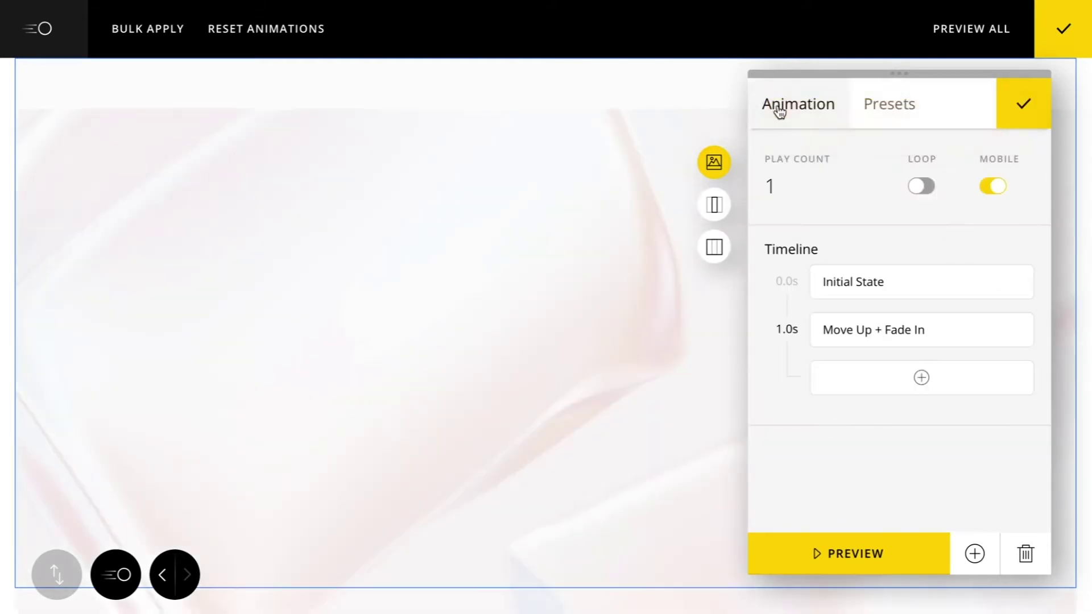
Look at the saved custom presets, then go back to the animation timeline.
left_click(866, 107)
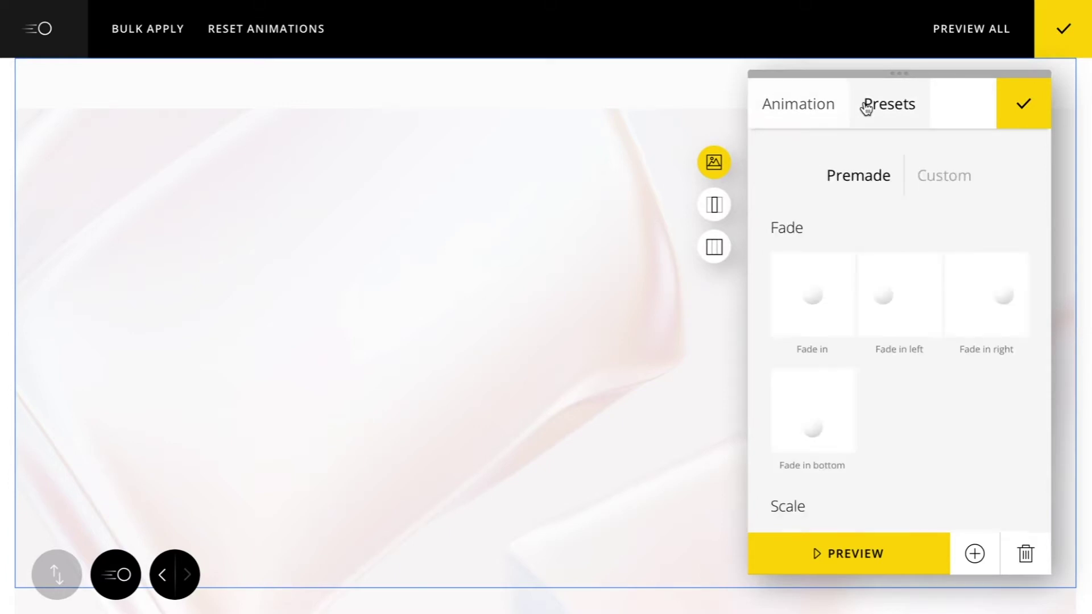
left_click(931, 181)
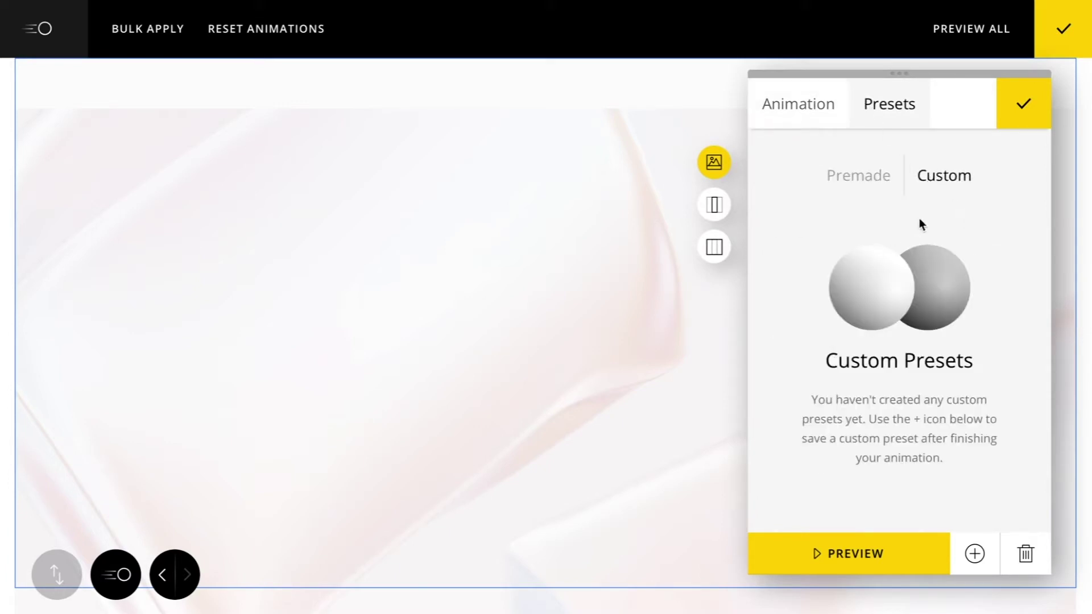
double_click(799, 111)
right_click(799, 110)
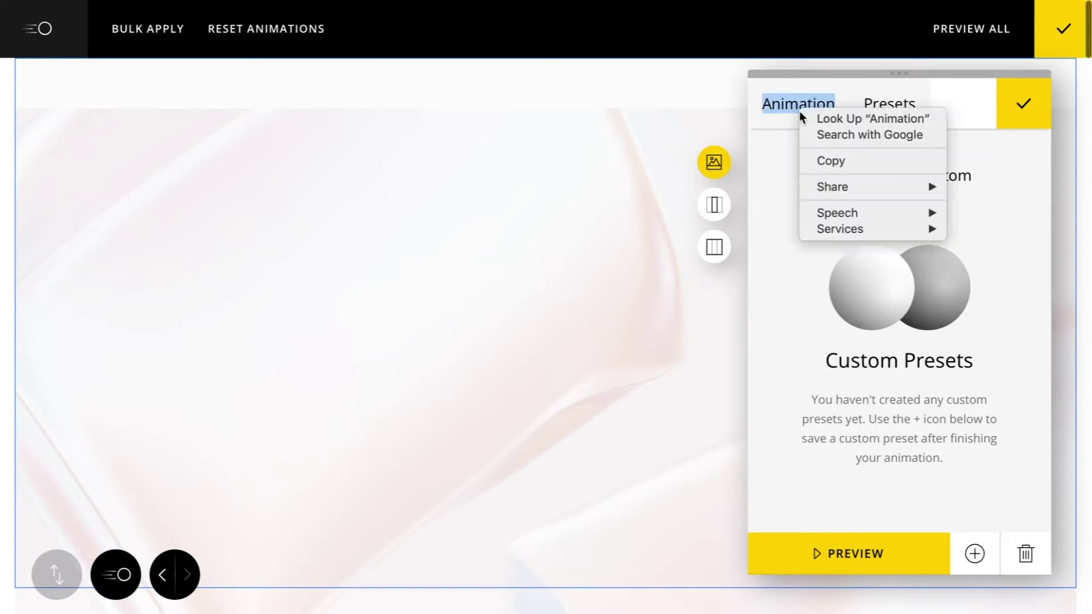
left_click(799, 108)
left_click(799, 111)
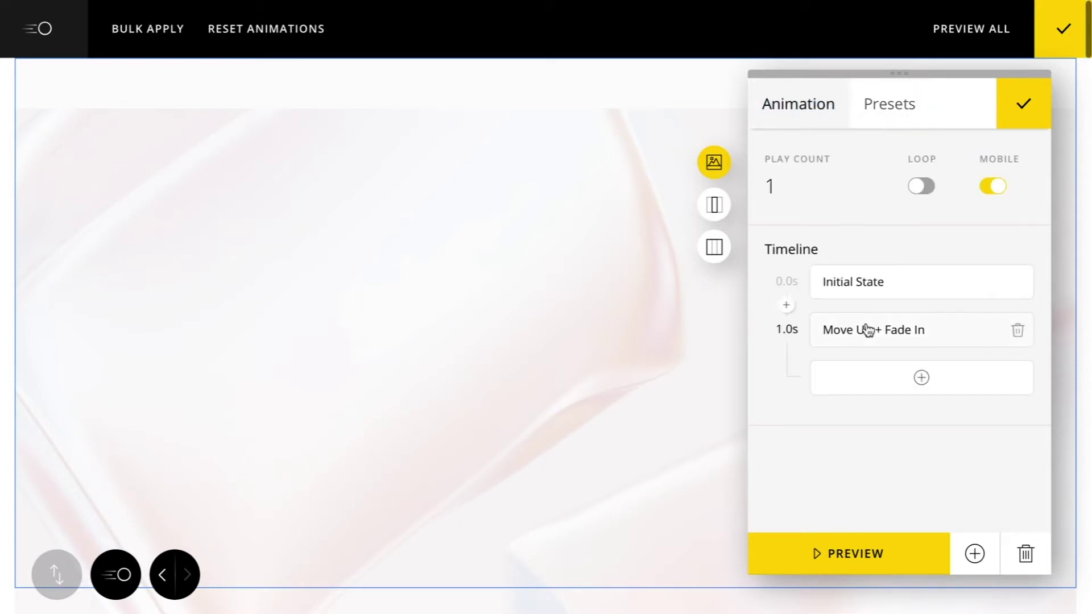
Add a 360 Rotate effect to the Move Up + Fade In step and preview it.
left_click(897, 337)
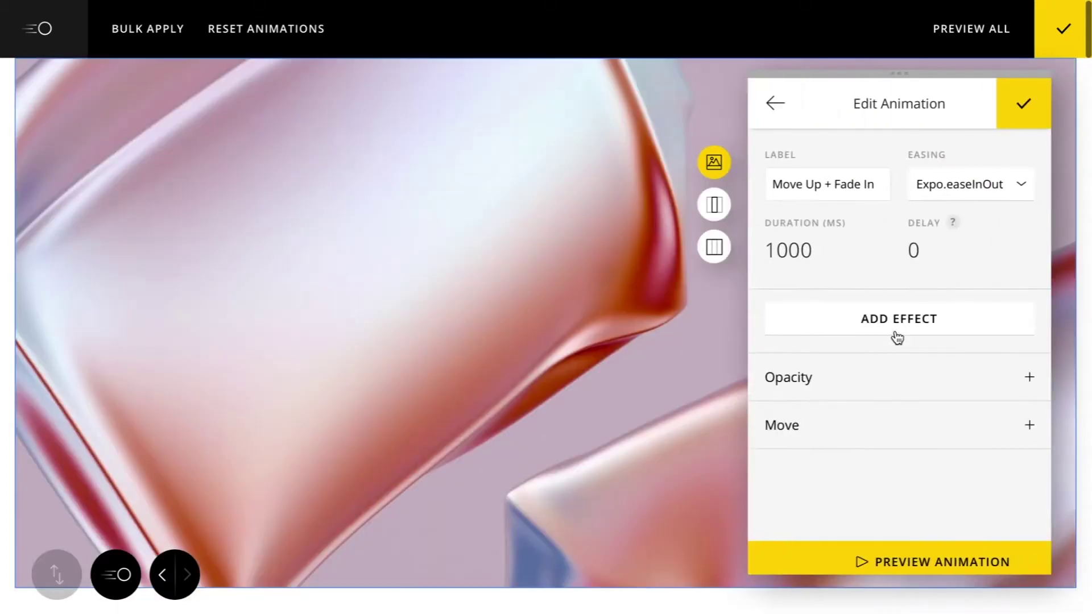
left_click(907, 322)
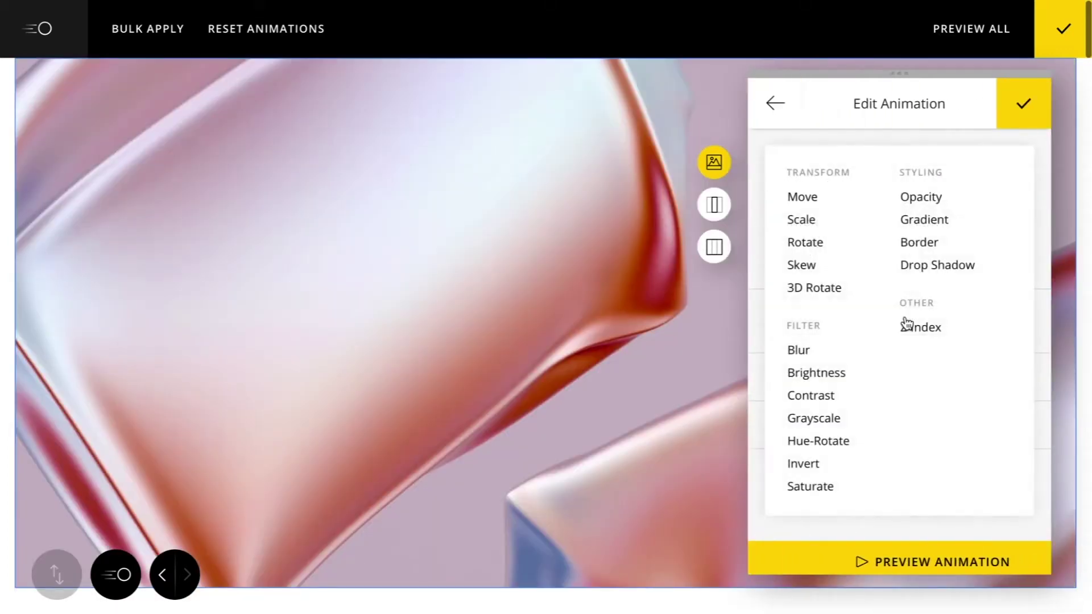
left_click(810, 247)
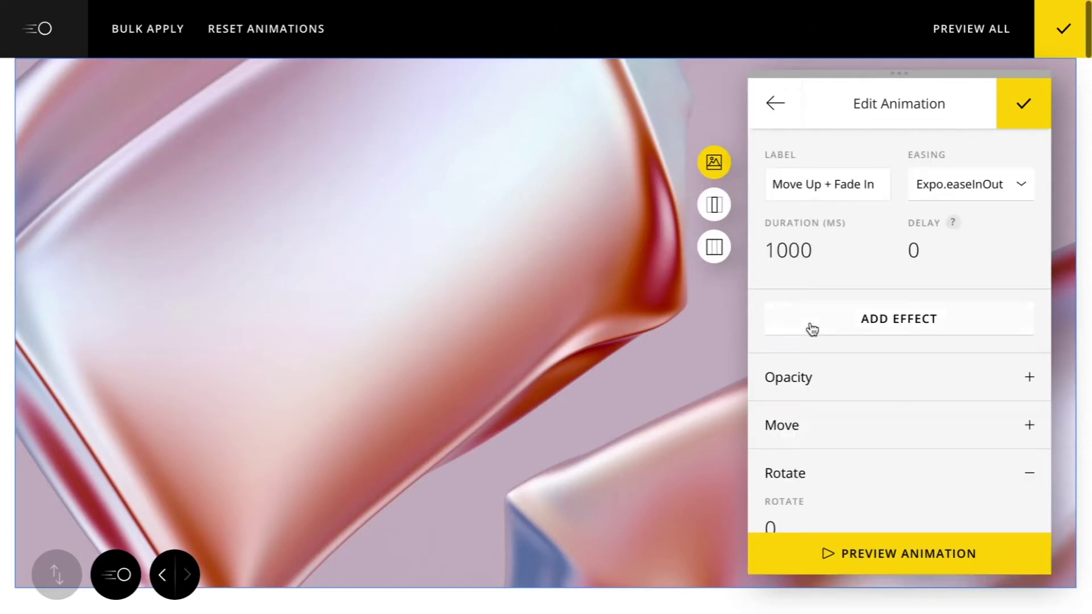
scroll(814, 341, "down", 1)
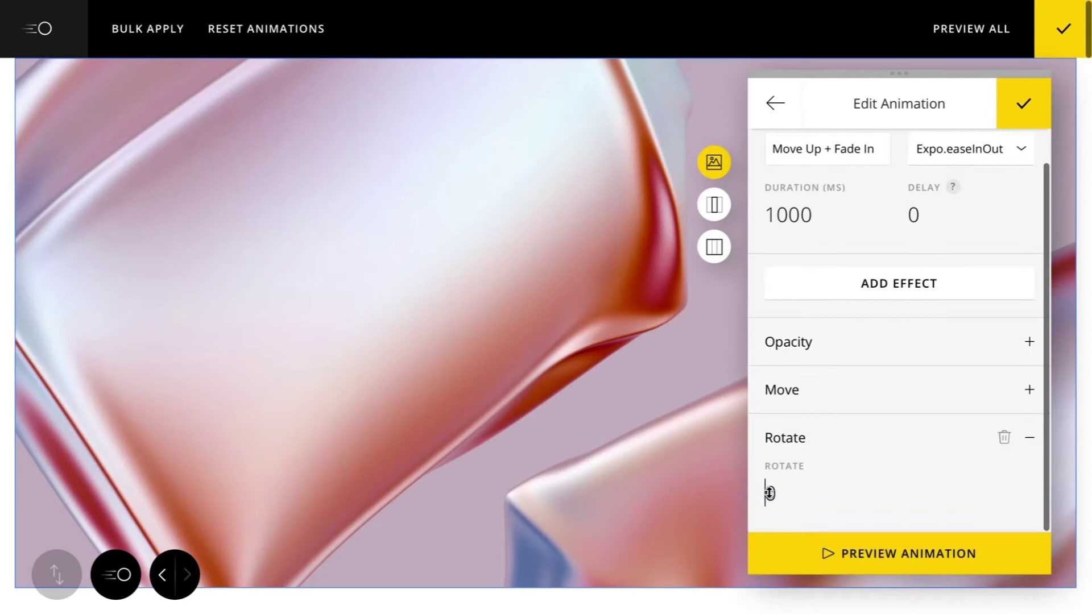
type("0")
type("06")
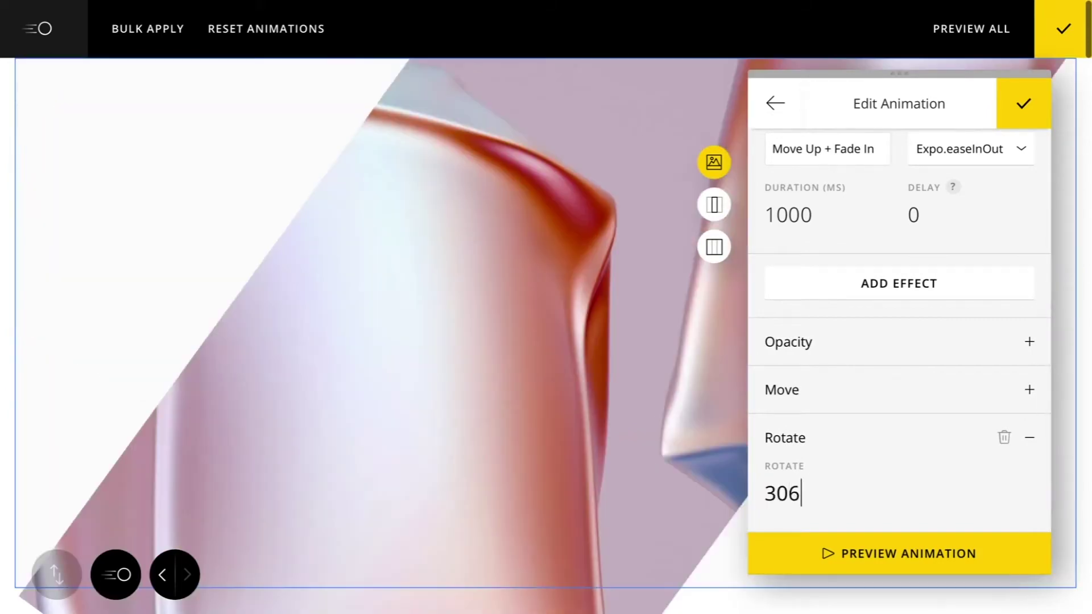
key("BackSpace")
key("BackSpace")
type("60")
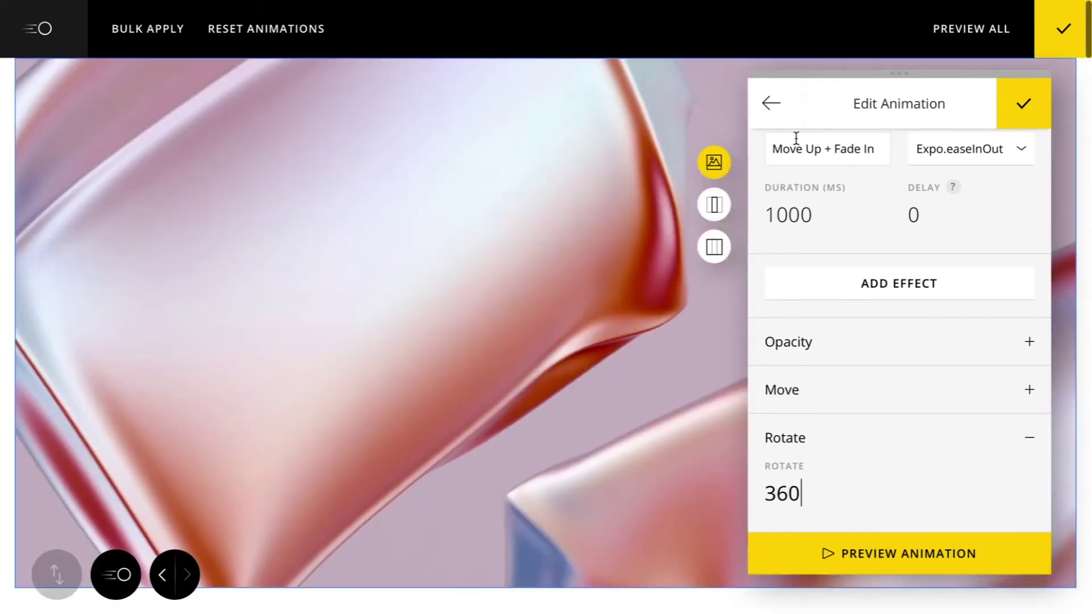
left_click(879, 552)
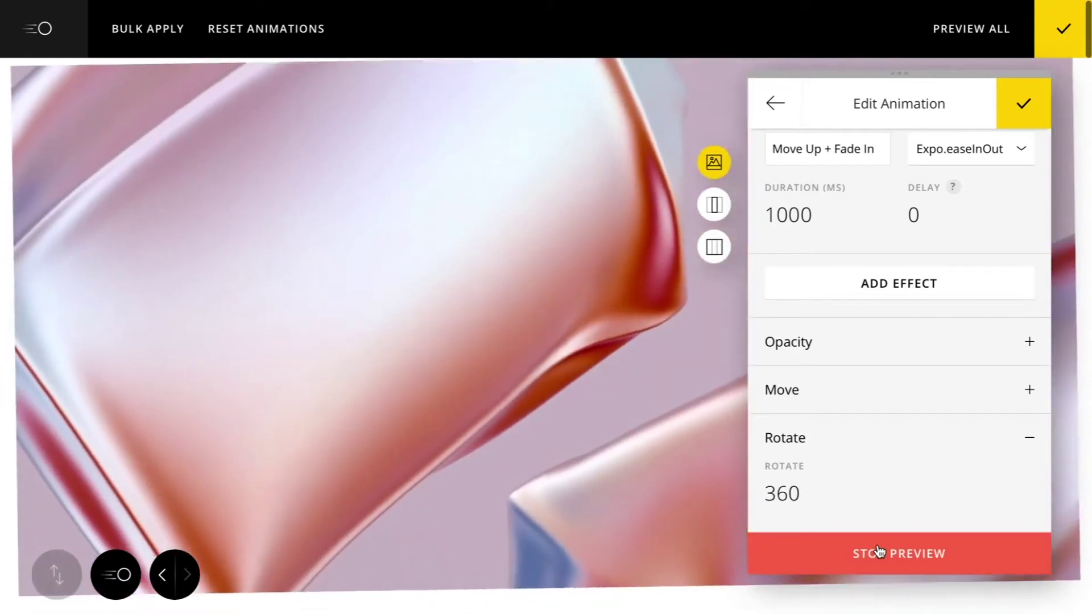
Preview the hero image animation and save it as the preset 'My custom preset'.
left_click(772, 104)
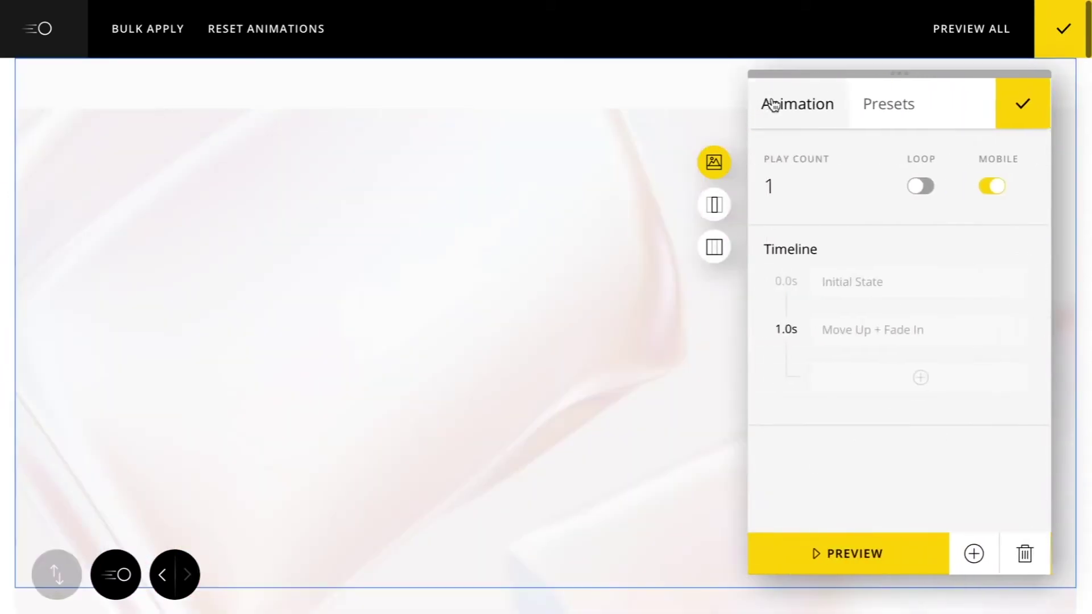
left_click(862, 547)
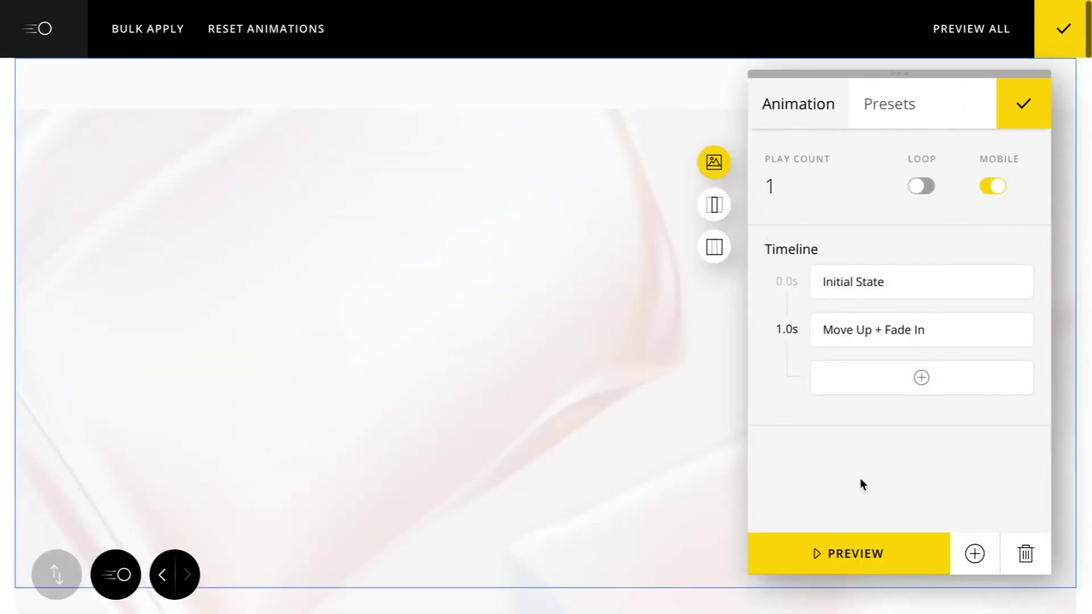
left_click(974, 556)
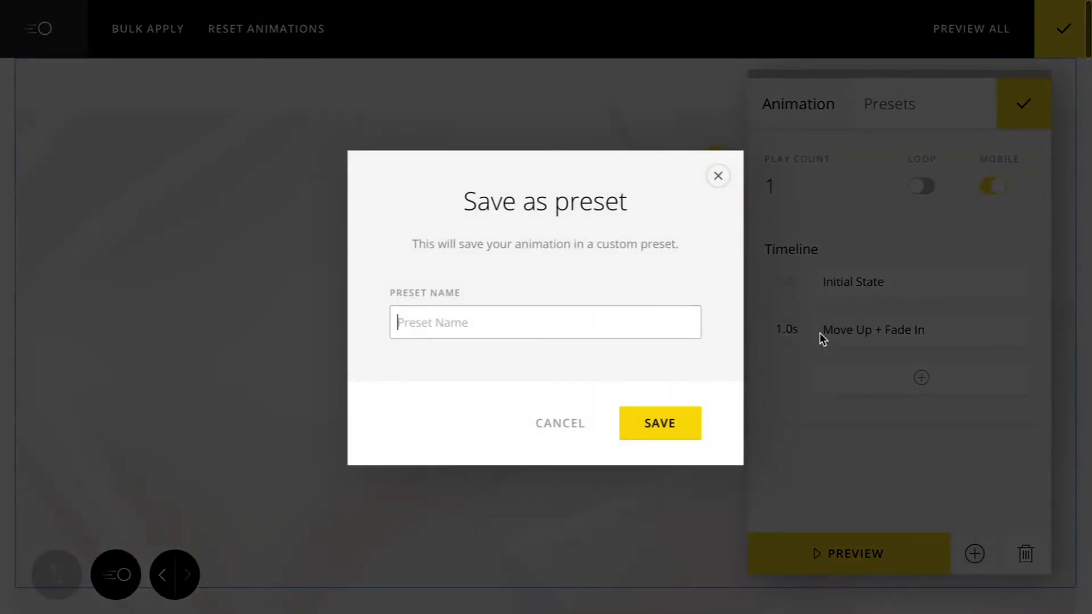
type("My custom preset")
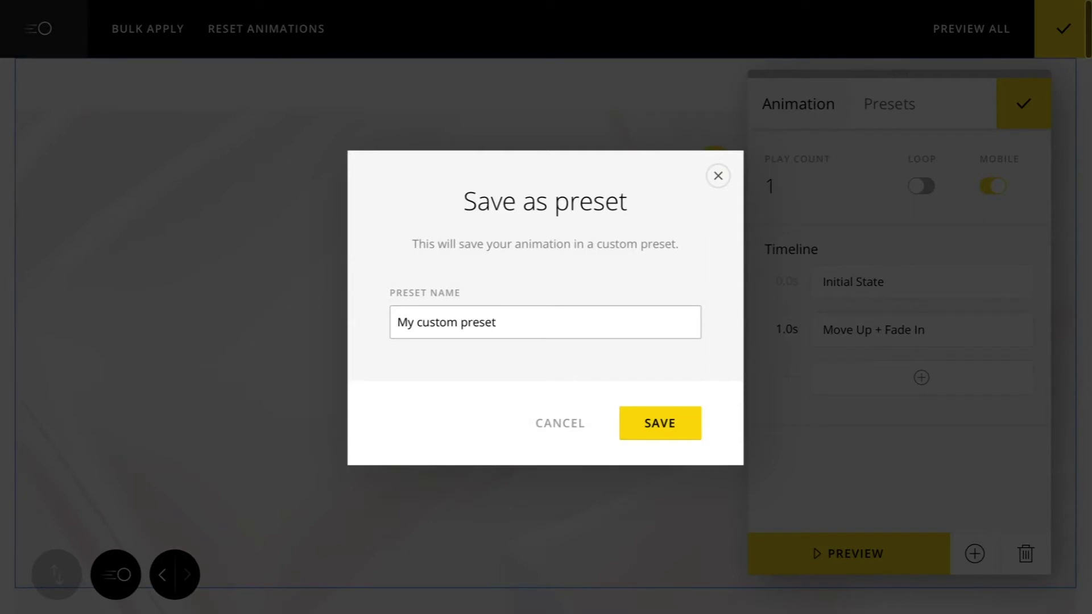
left_click(689, 423)
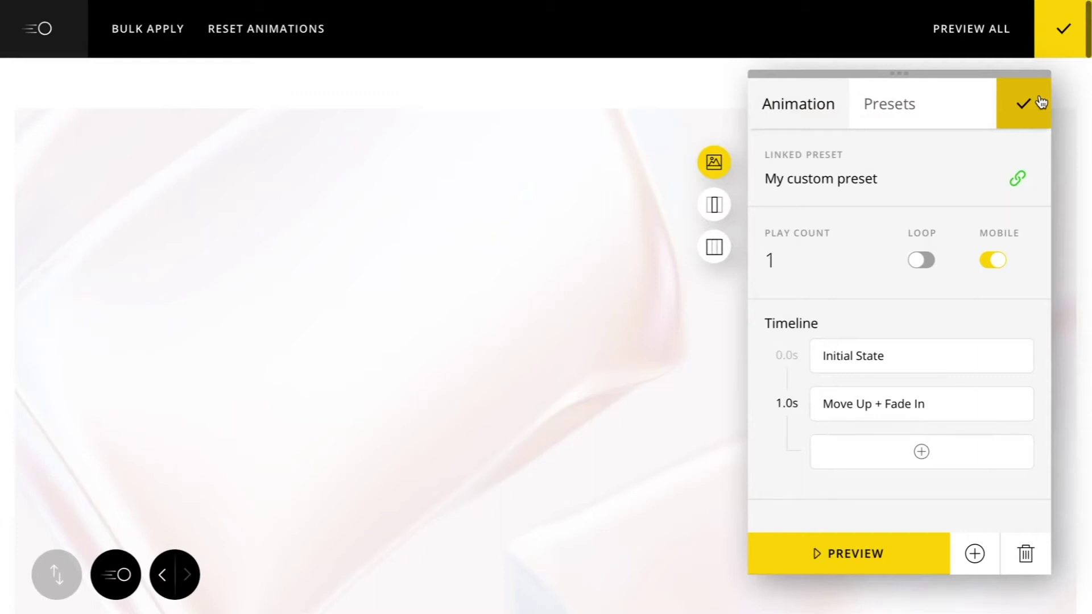
Select the Koloúr Auras heading and set it to animate when in view.
left_click(1041, 103)
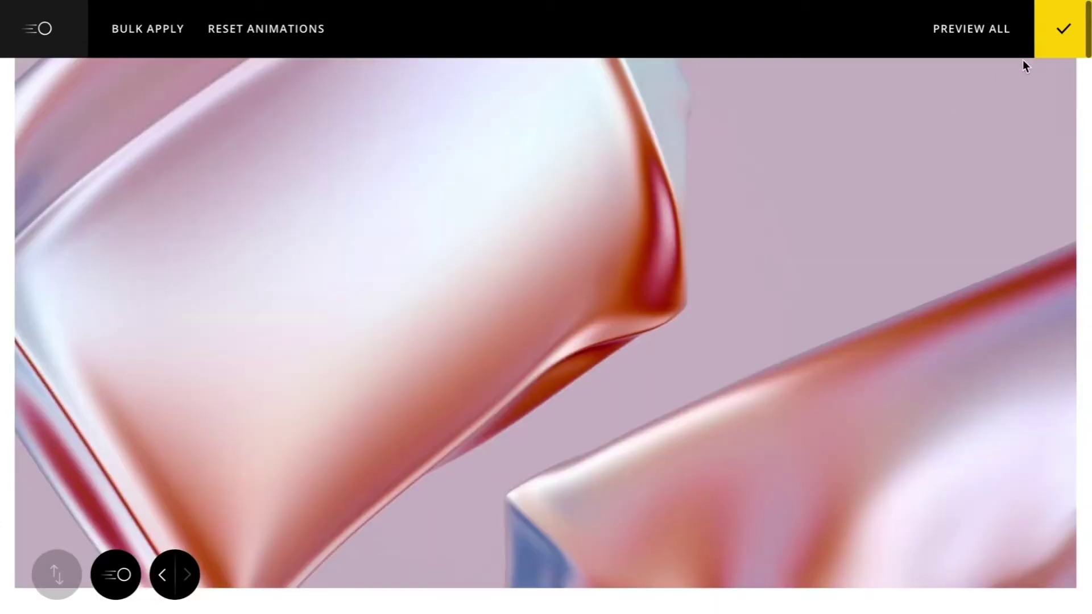
scroll(623, 273, "down", 10)
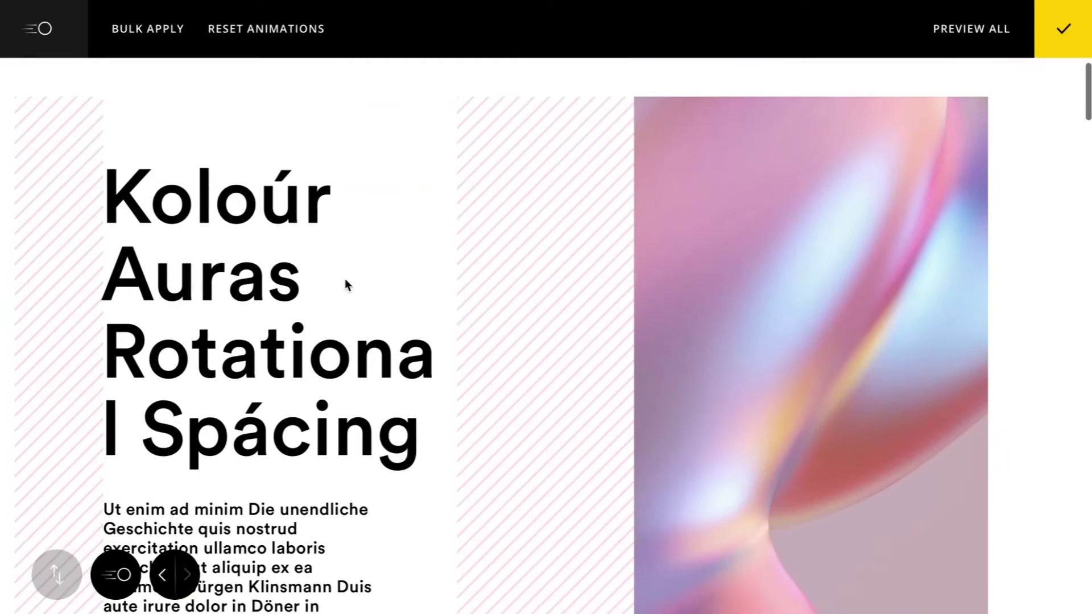
left_click(291, 287)
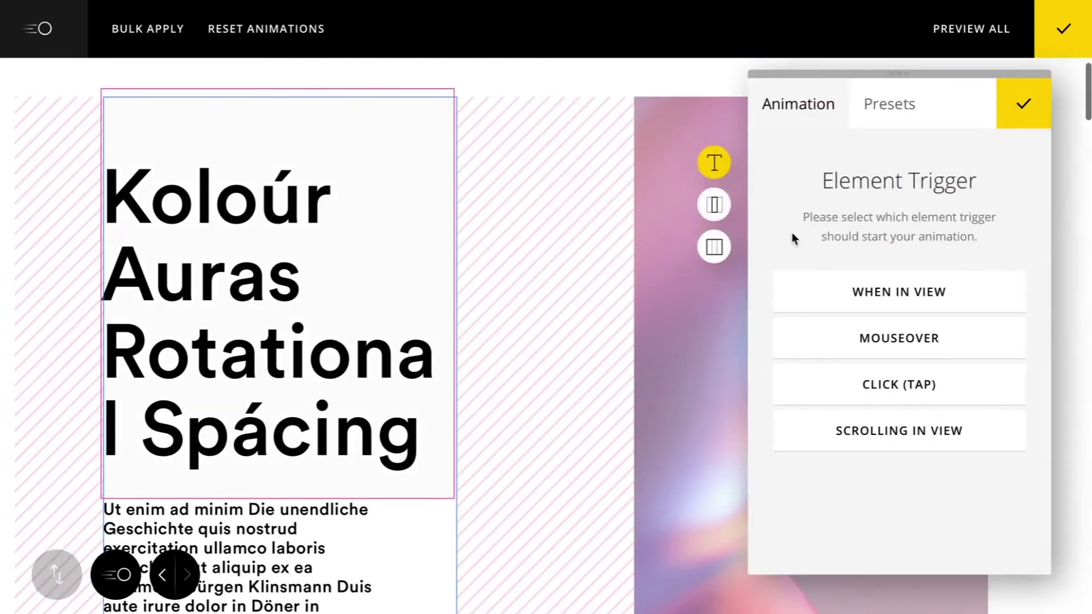
left_click(871, 293)
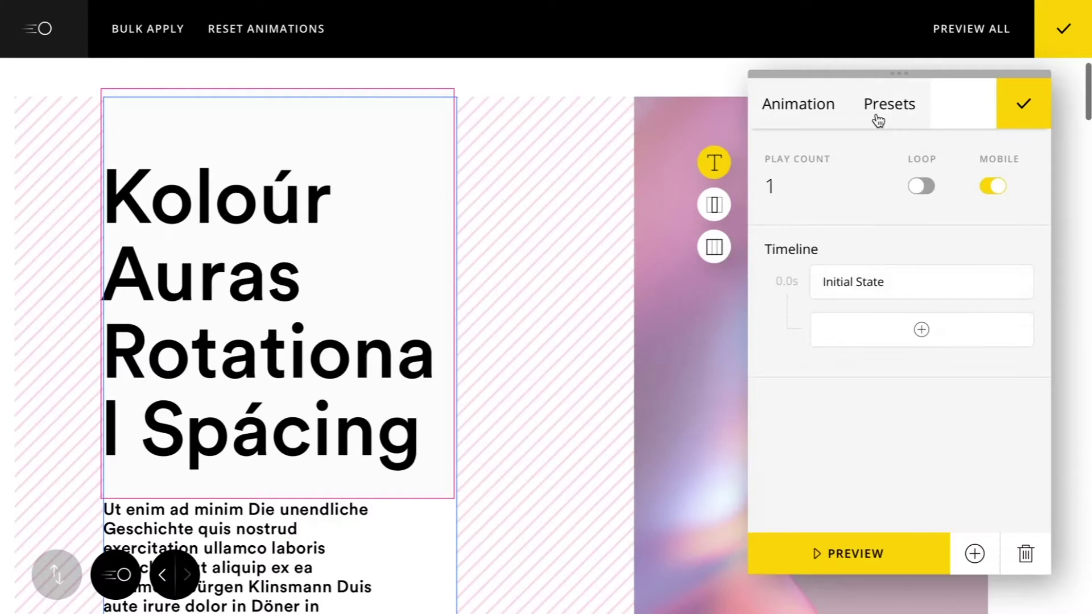
Apply My custom preset to the heading, preview its fade-up, then delete the animation.
left_click(879, 123)
left_click(943, 181)
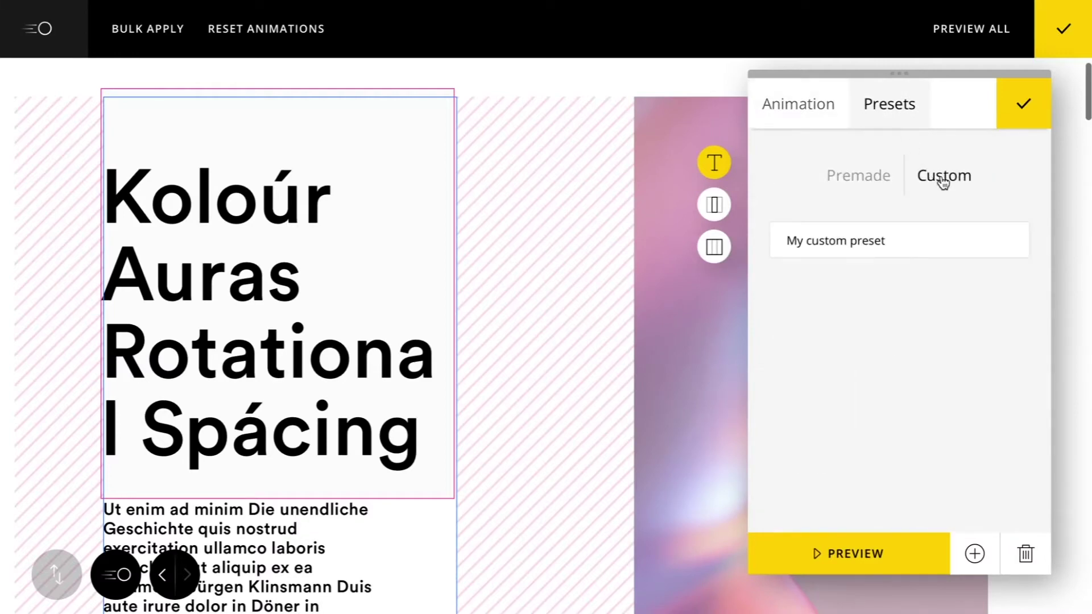
left_click(876, 250)
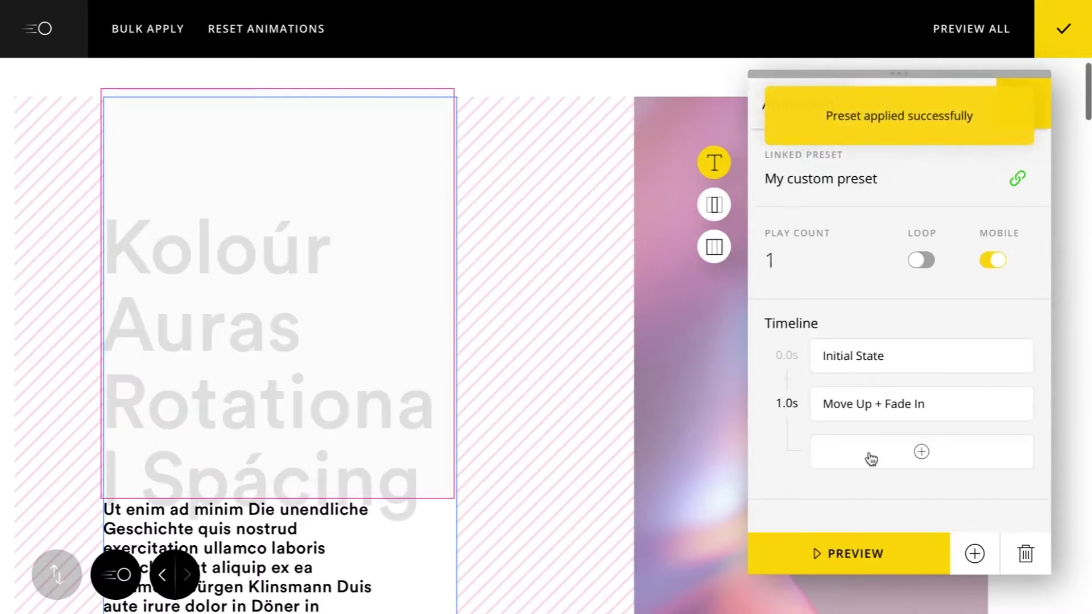
left_click(878, 547)
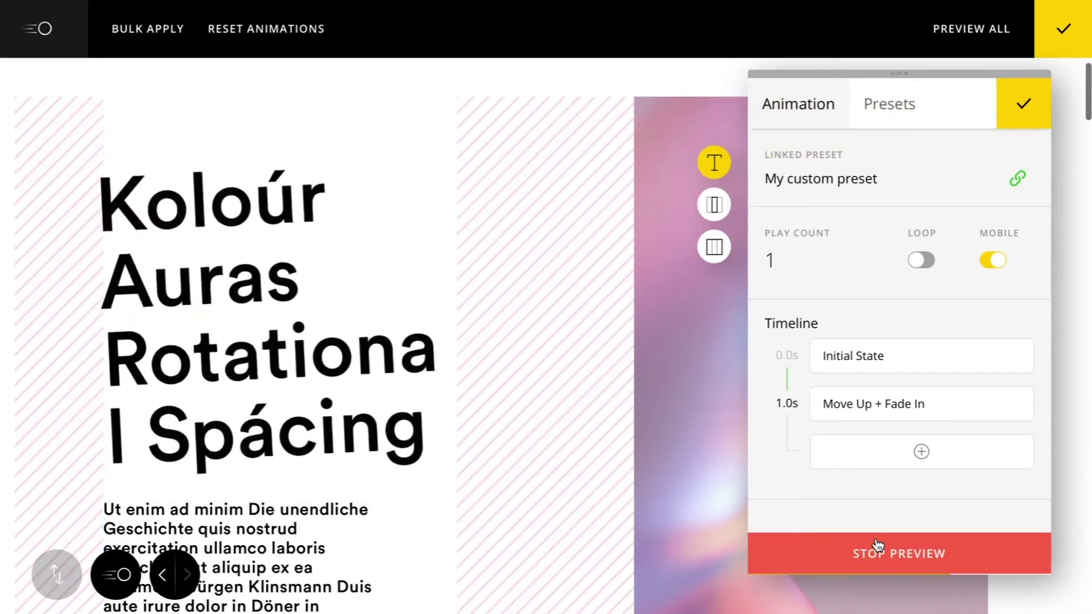
mouse_move(893, 374)
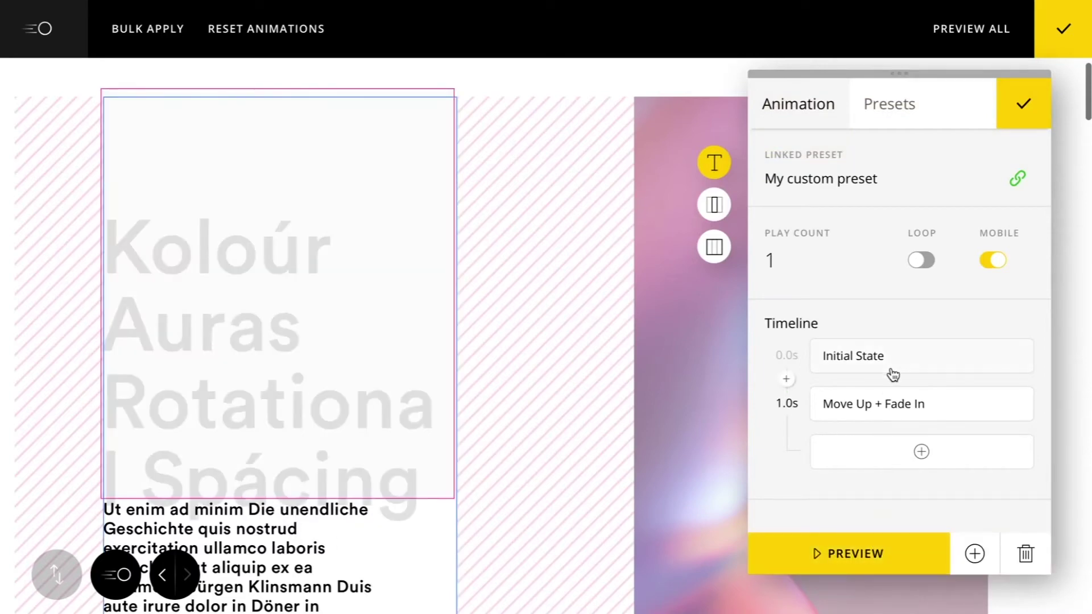
left_click(1029, 553)
Confirm removing the heading animation, then give the wave image a when-in-view Fade in right preset.
left_click(675, 440)
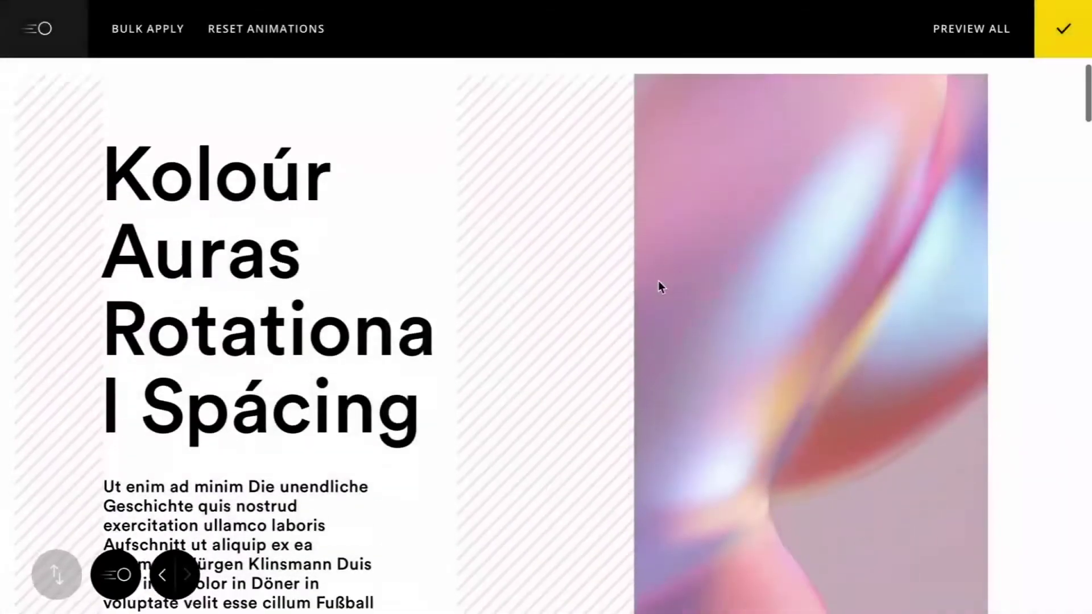
scroll(658, 281, "down", 2)
scroll(792, 263, "up", 1)
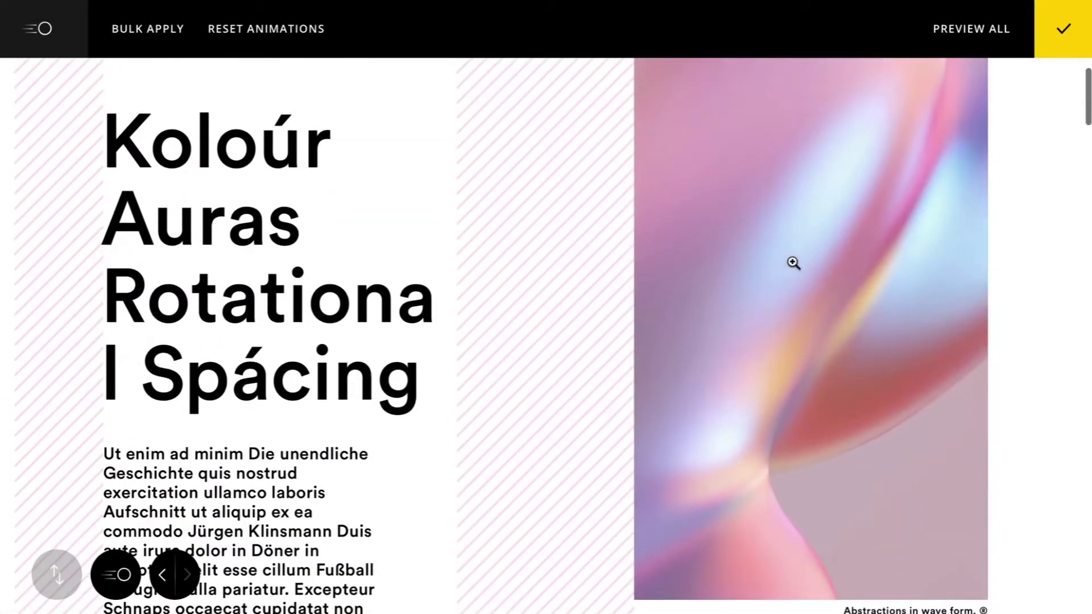
left_click(840, 263)
left_click(858, 284)
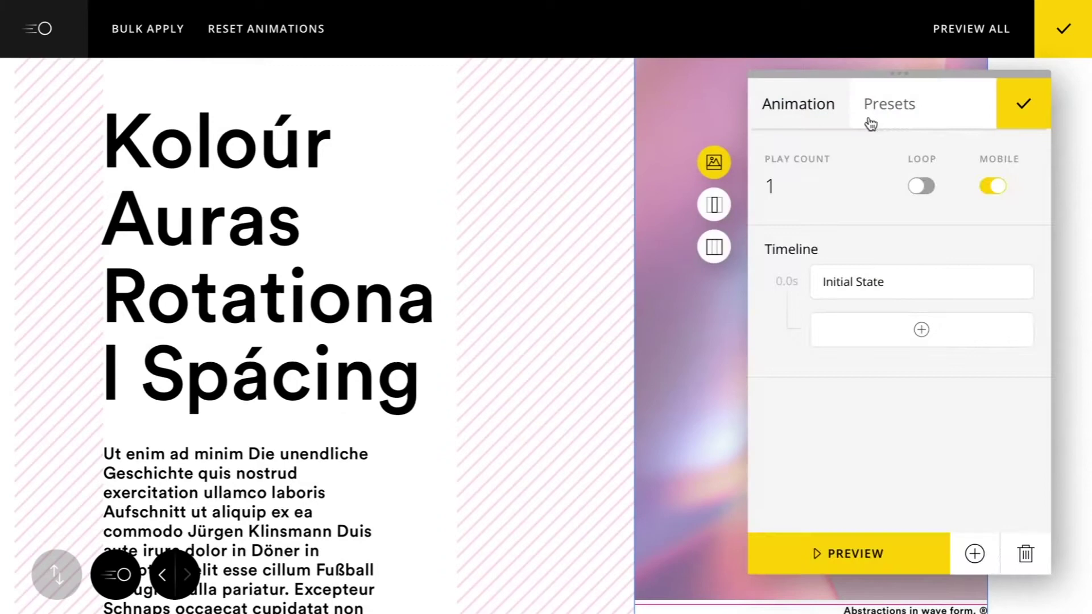
left_click(872, 109)
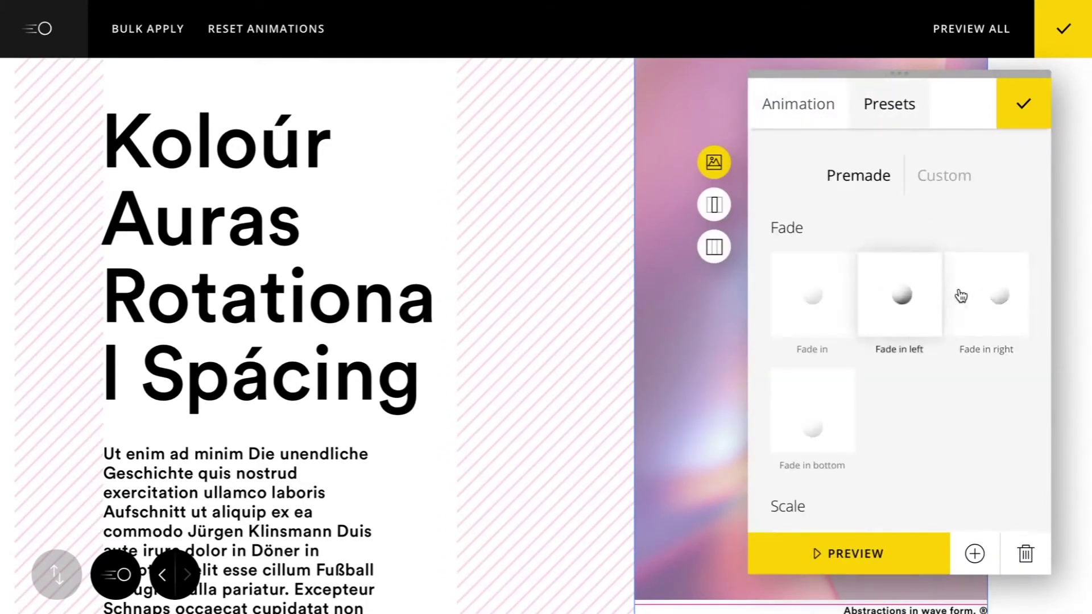
left_click(967, 293)
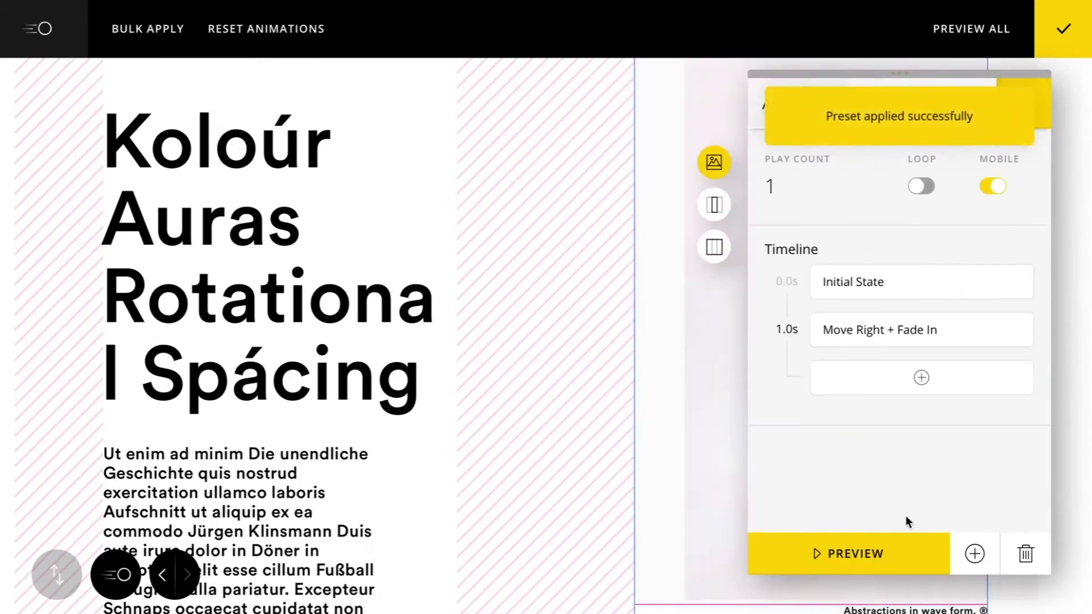
left_click(1021, 106)
Give the pink image below the same when-in-view Fade in right preset.
scroll(829, 268, "down", 3)
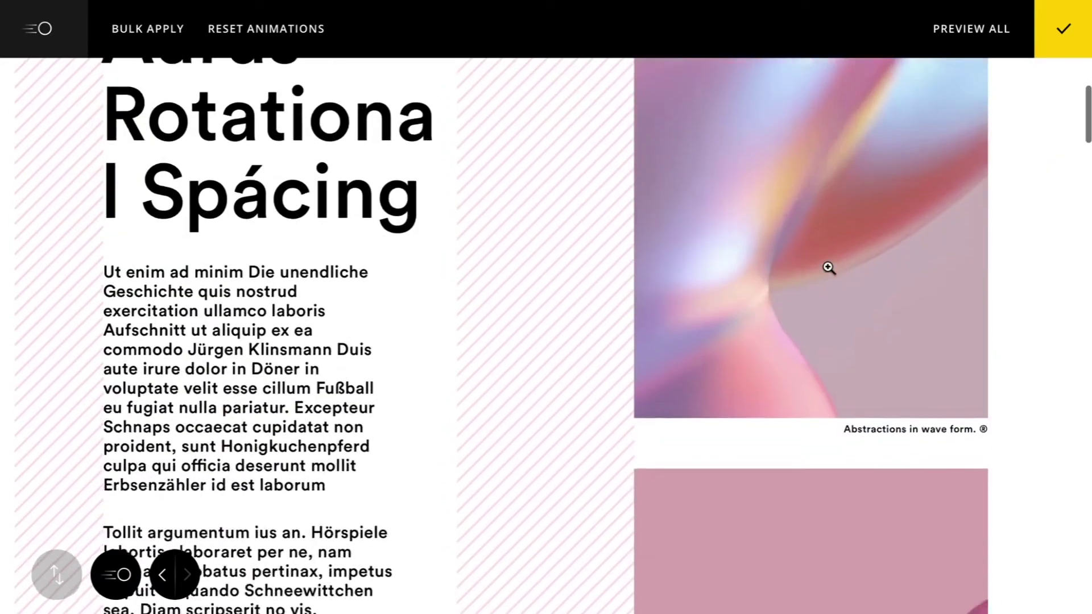
scroll(829, 268, "down", 4)
left_click(837, 344)
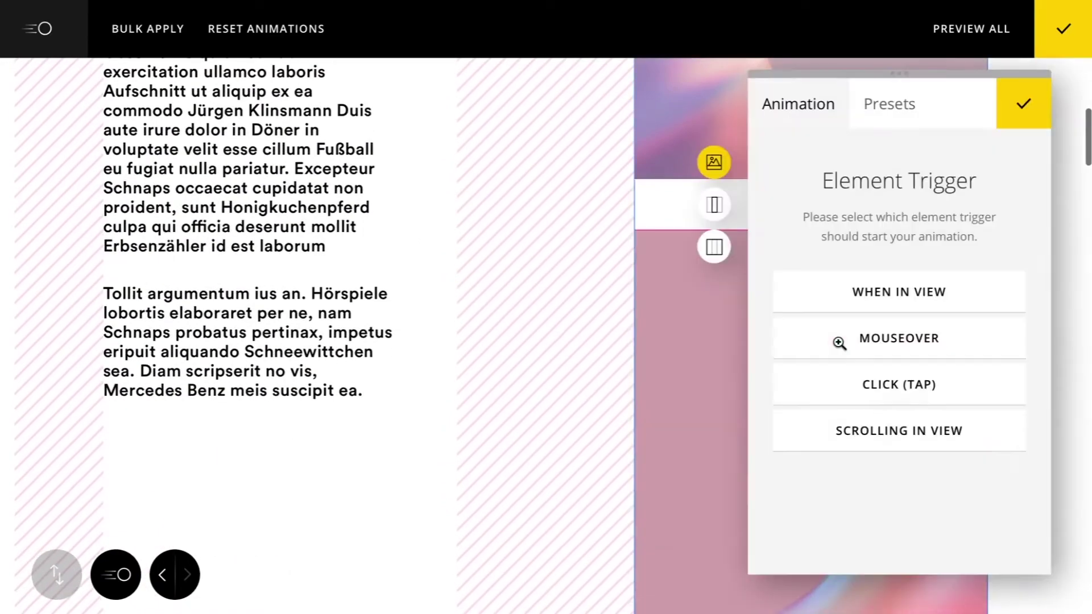
left_click(869, 294)
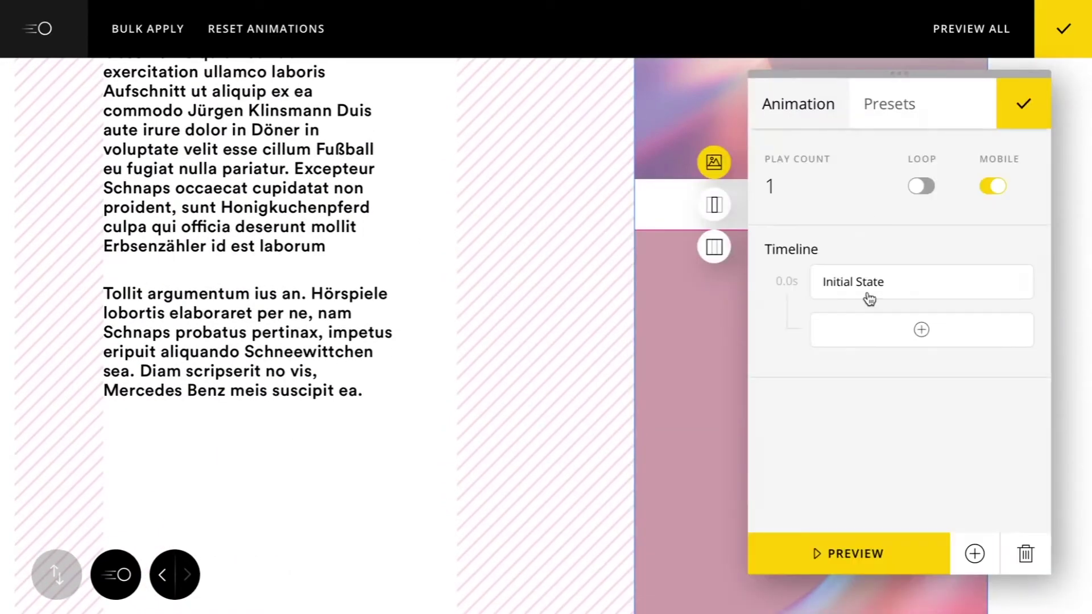
left_click(882, 110)
left_click(973, 294)
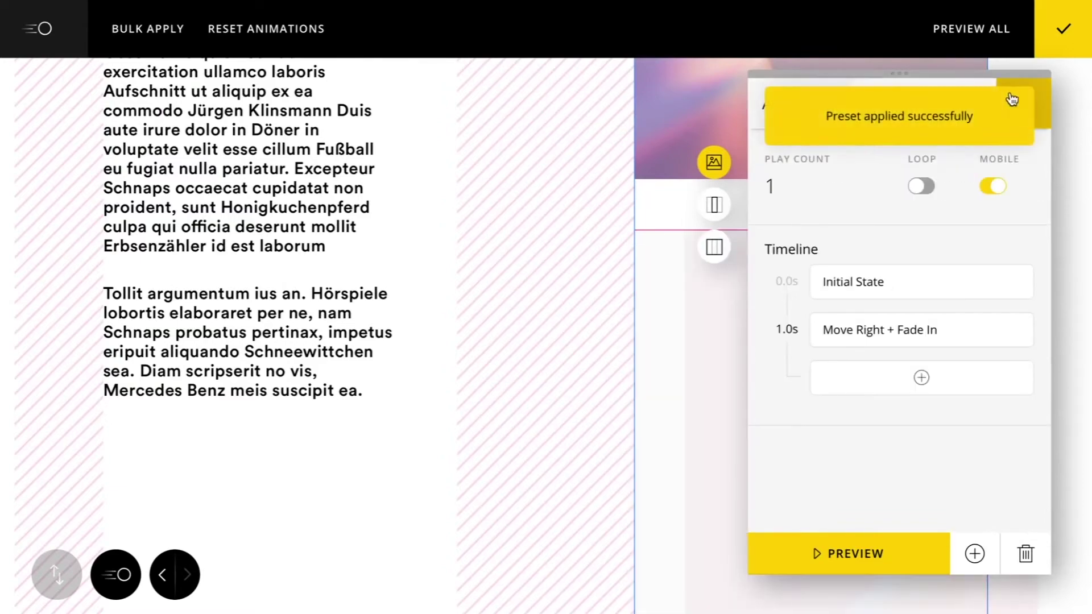
left_click(1034, 102)
scroll(909, 169, "up", 5)
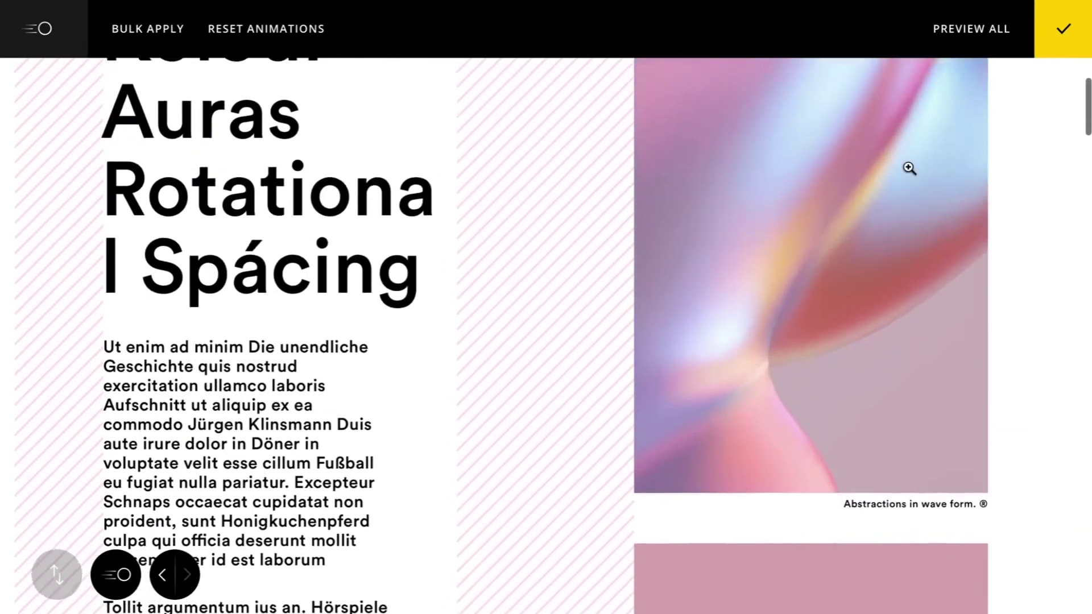
left_click(909, 168)
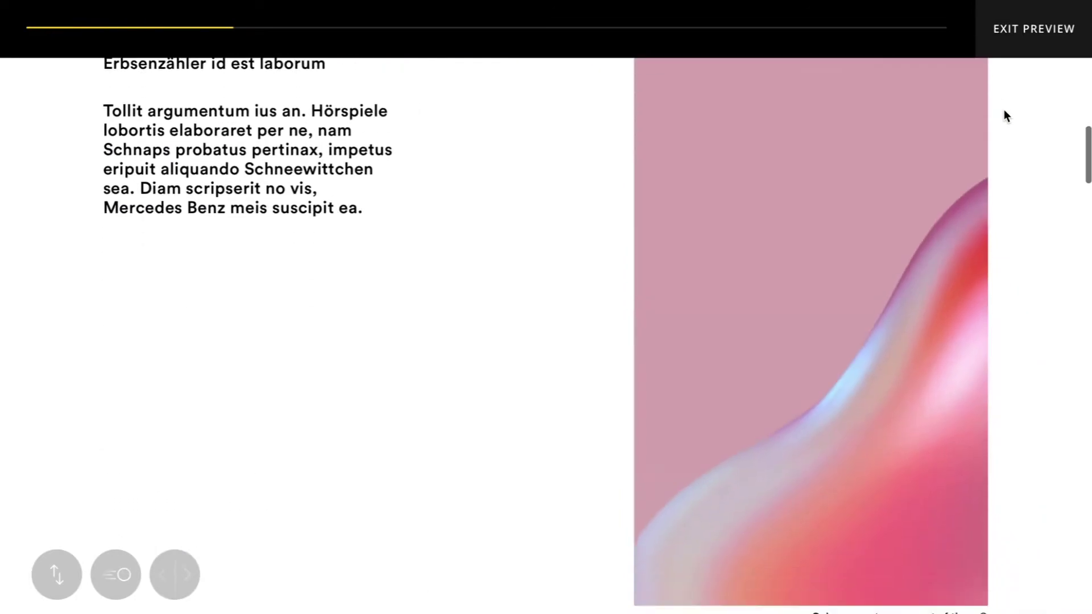
scroll(923, 366, "up", 5)
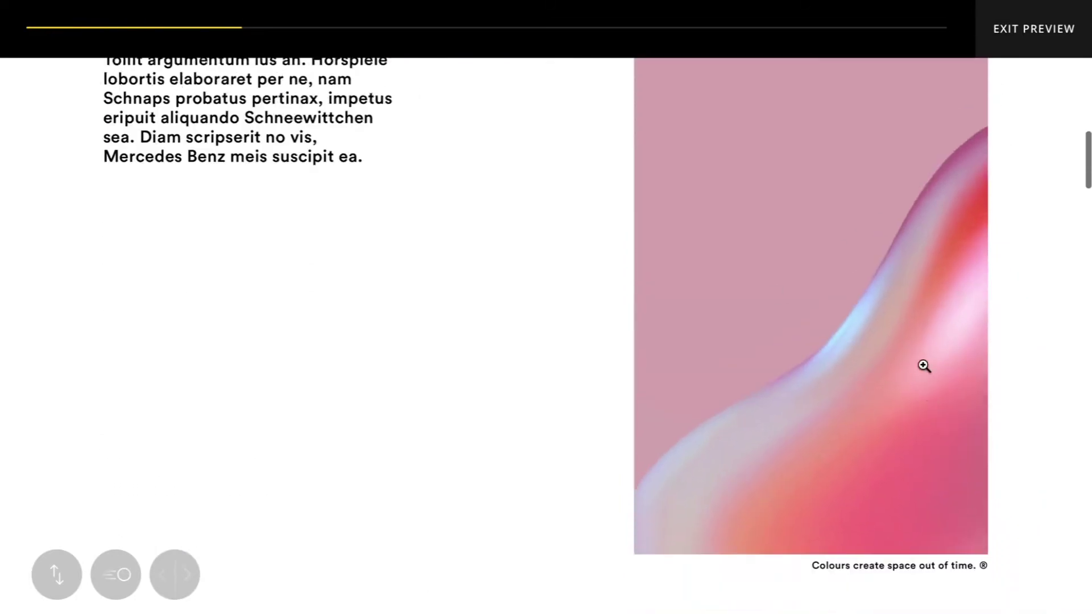
scroll(923, 366, "up", 5)
Leave the preview and delete the wave image's existing animation.
key("Escape")
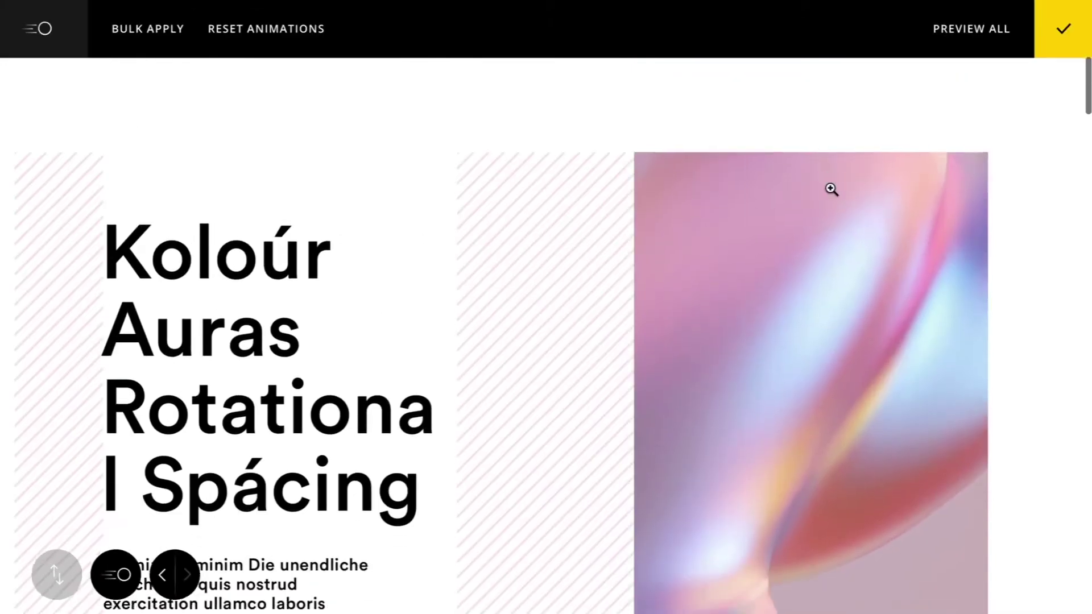
left_click(829, 258)
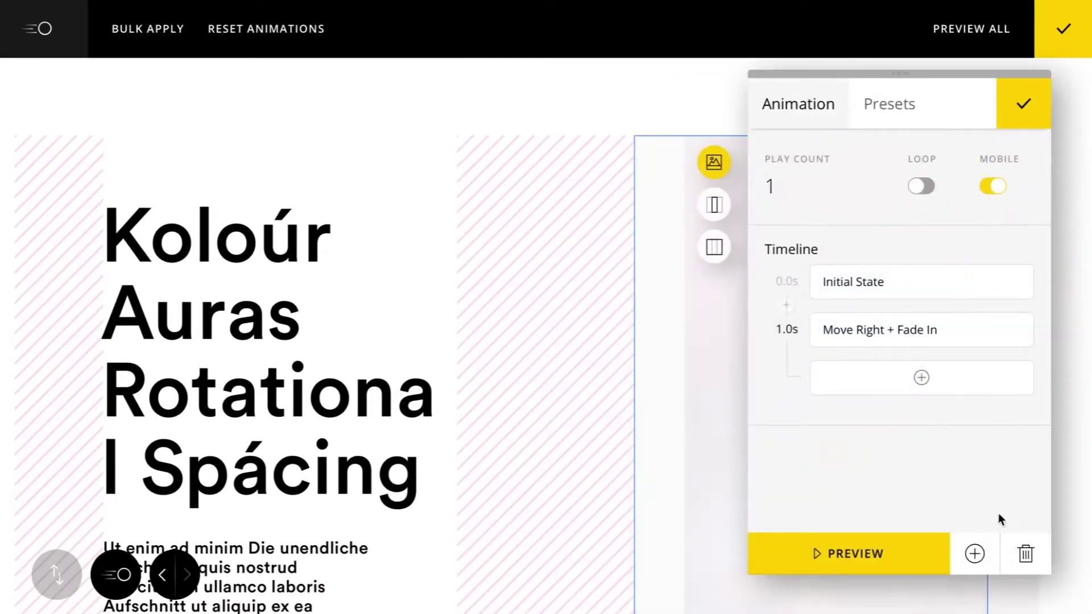
left_click(1026, 554)
left_click(639, 432)
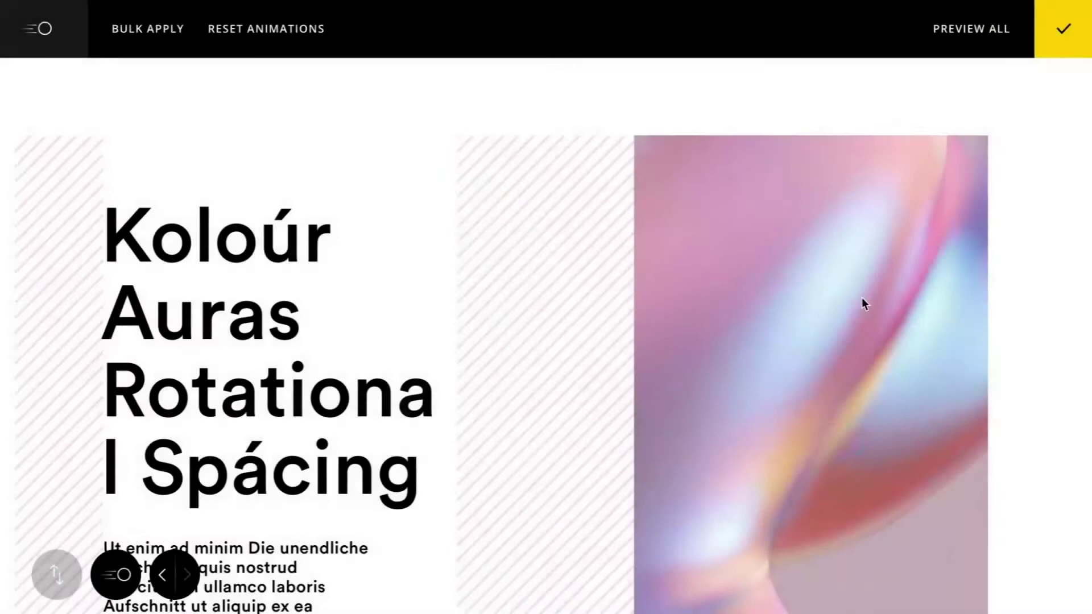
Make the wave image animate while scrolling, using the premade Fade in right preset.
left_click(862, 298)
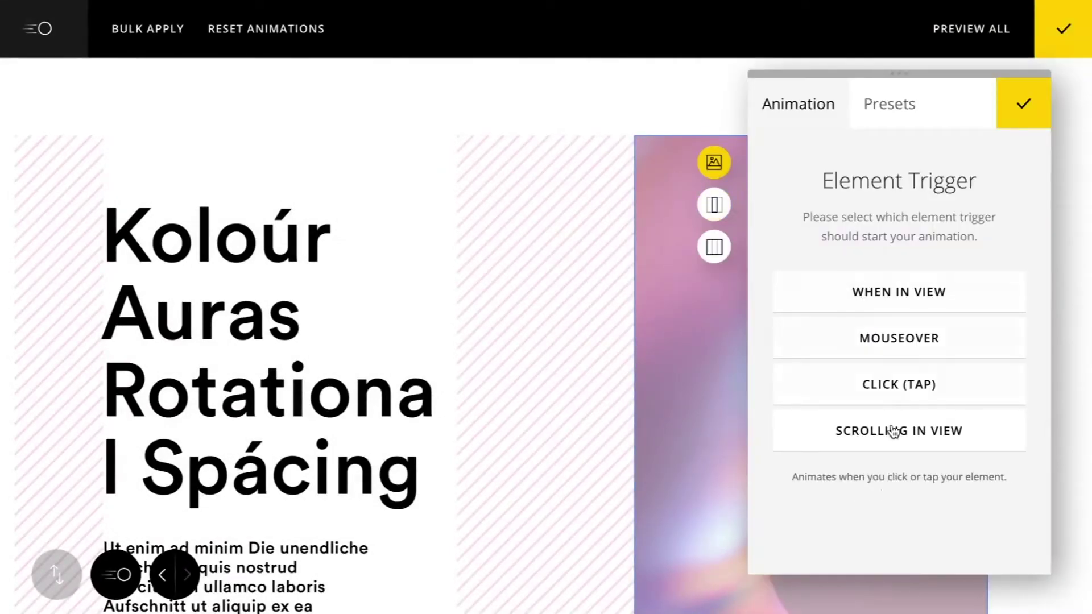
left_click(879, 442)
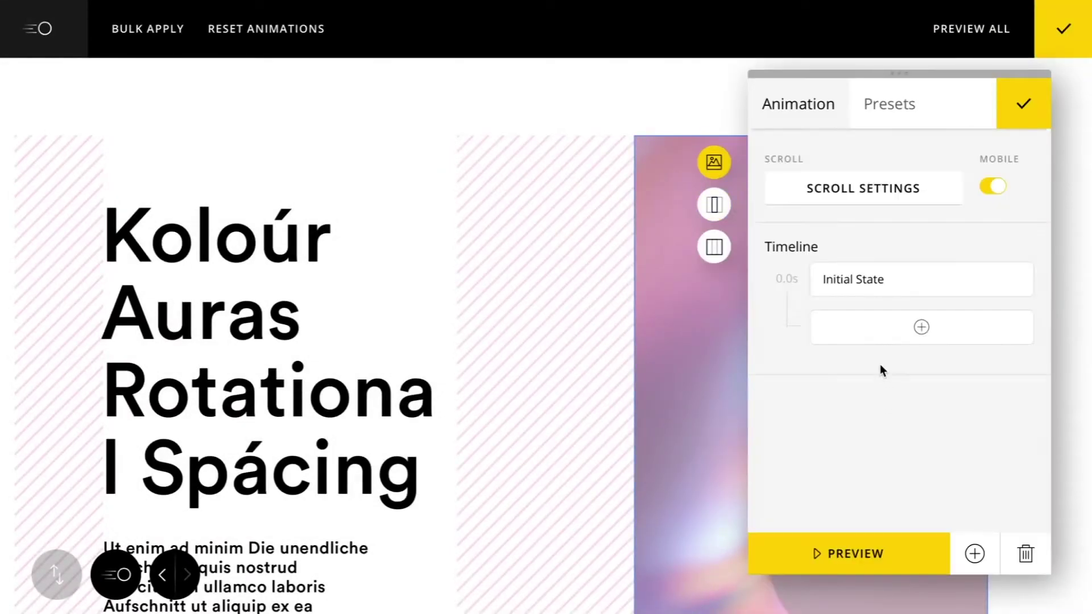
left_click(890, 108)
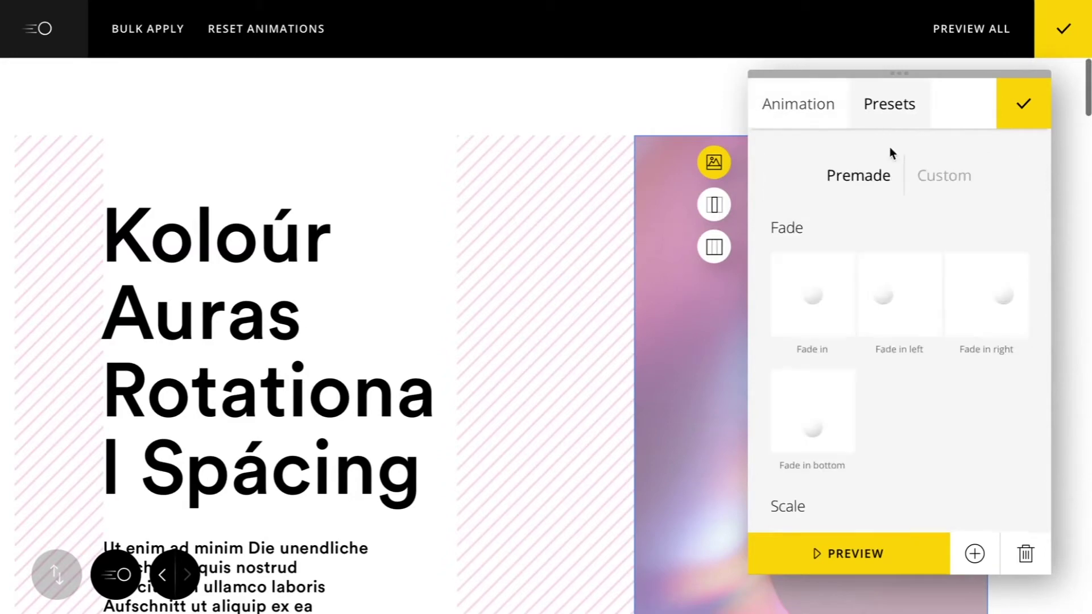
left_click(933, 183)
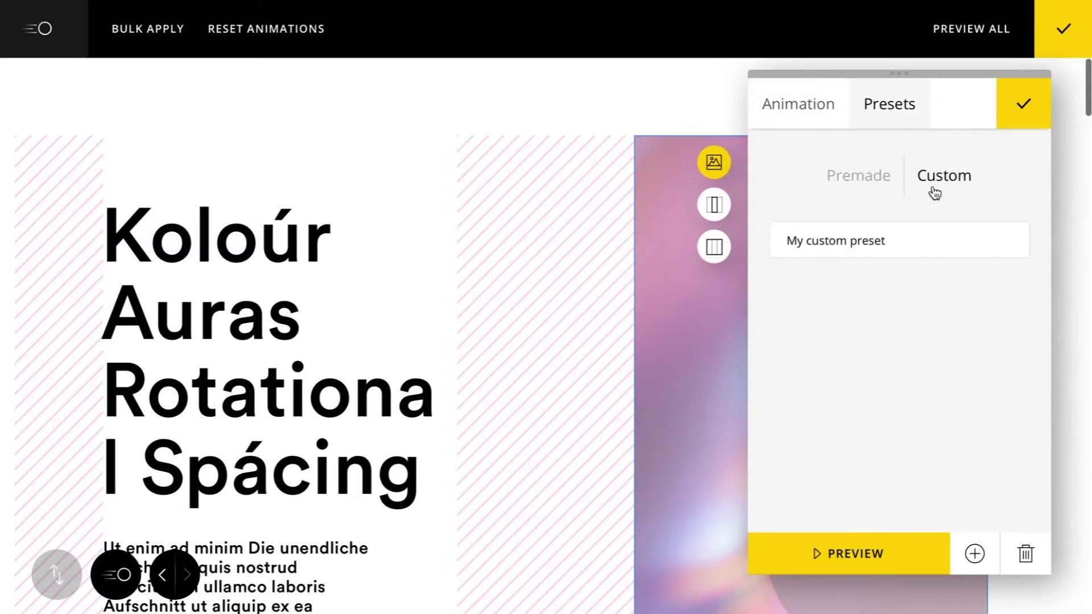
left_click(876, 161)
left_click(969, 293)
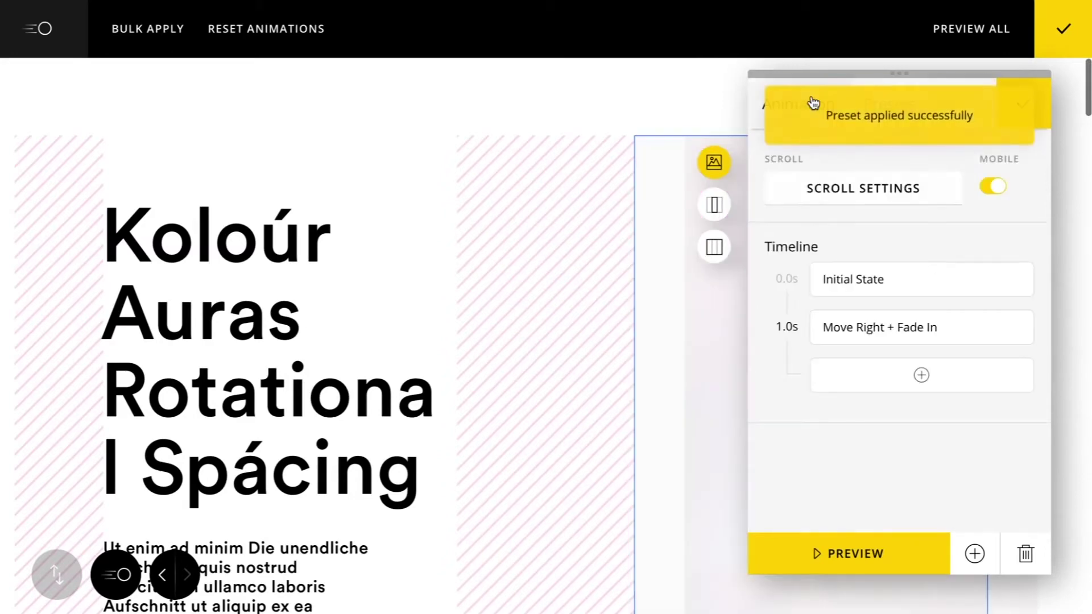
Drag the image animation's start point up onto the image in the scroll settings.
left_click(810, 196)
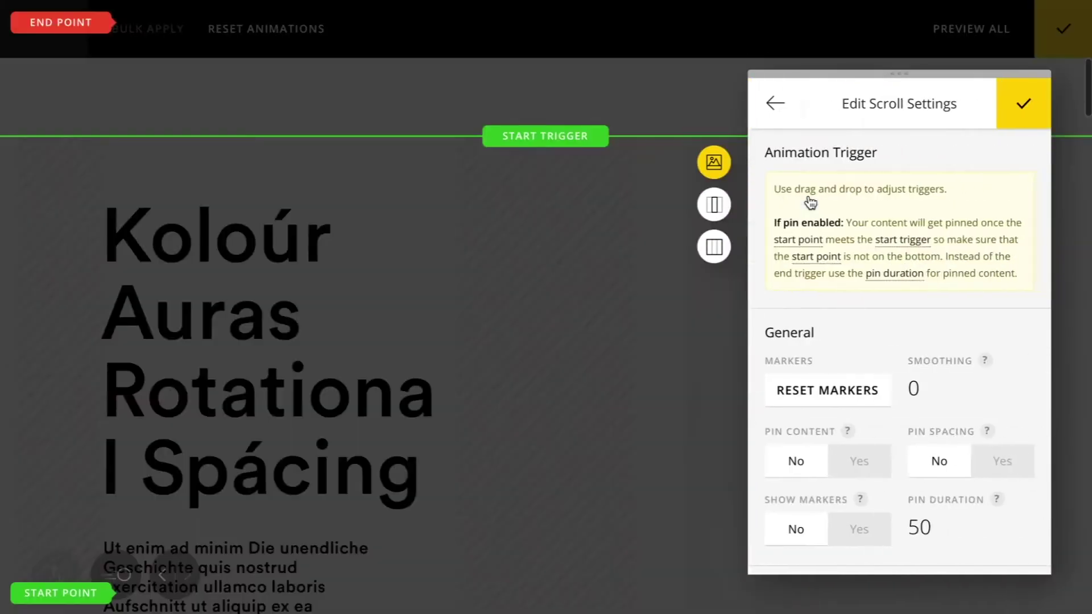
scroll(585, 216, "up", 3)
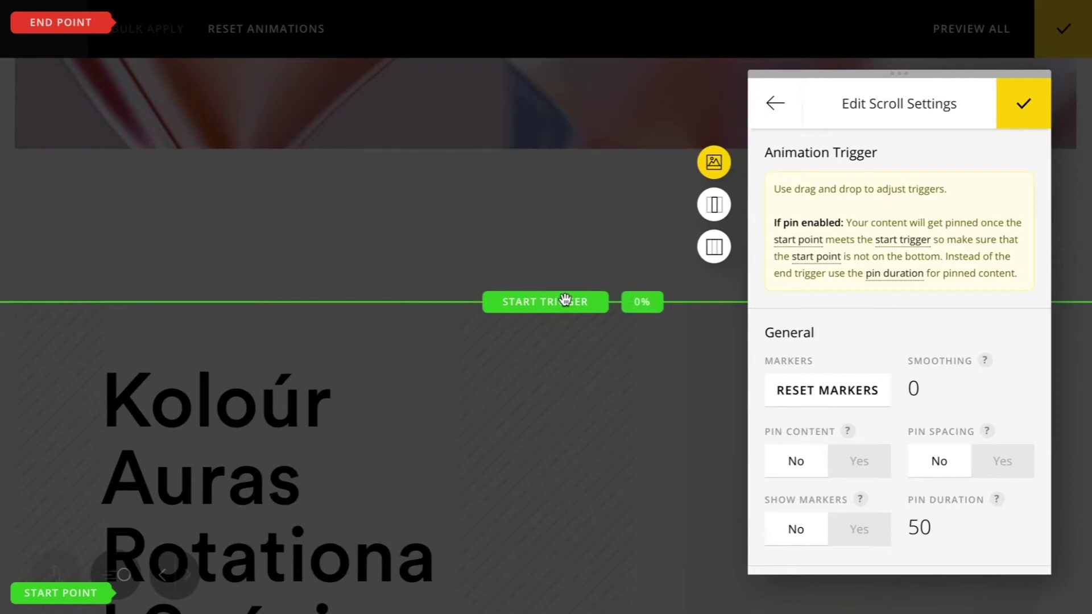
scroll(565, 300, "down", 2)
scroll(565, 299, "up", 7)
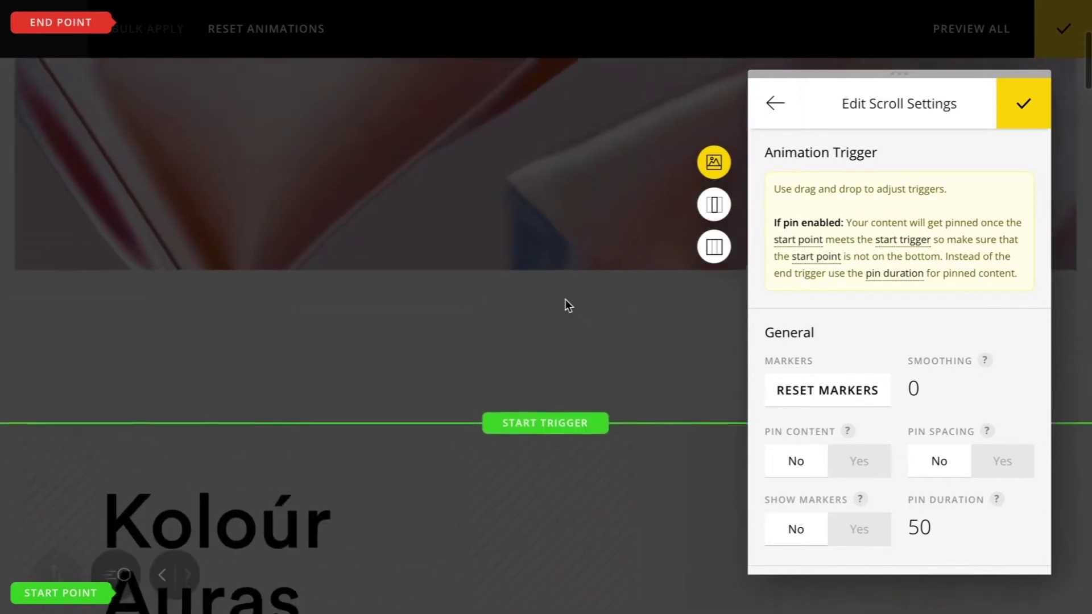
scroll(566, 299, "down", 1)
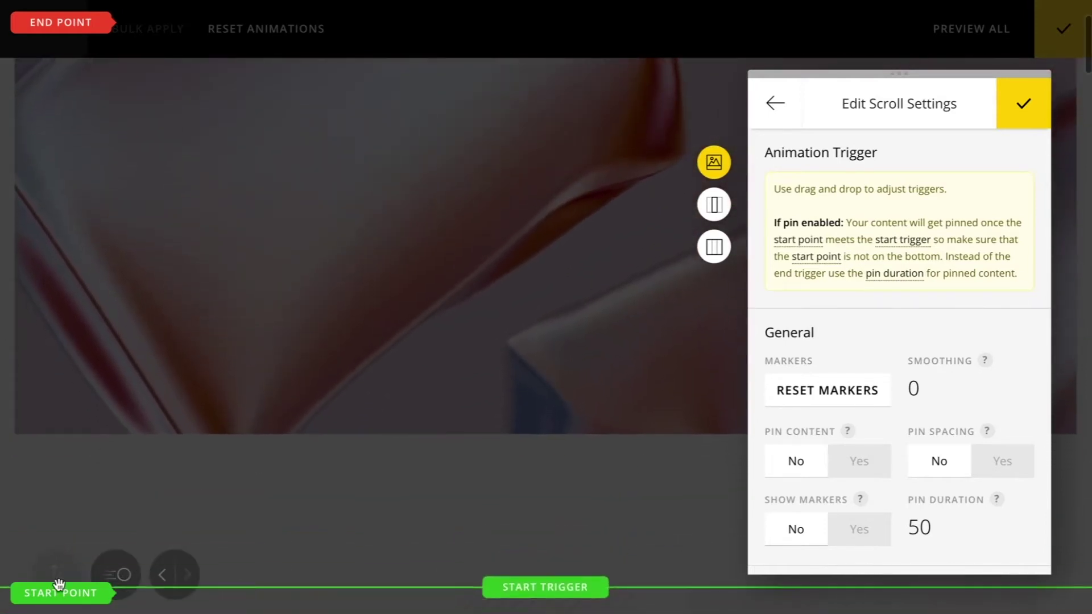
mouse_move(58, 584)
left_mouse_down()
mouse_move(59, 391)
mouse_move(59, 405)
left_mouse_up()
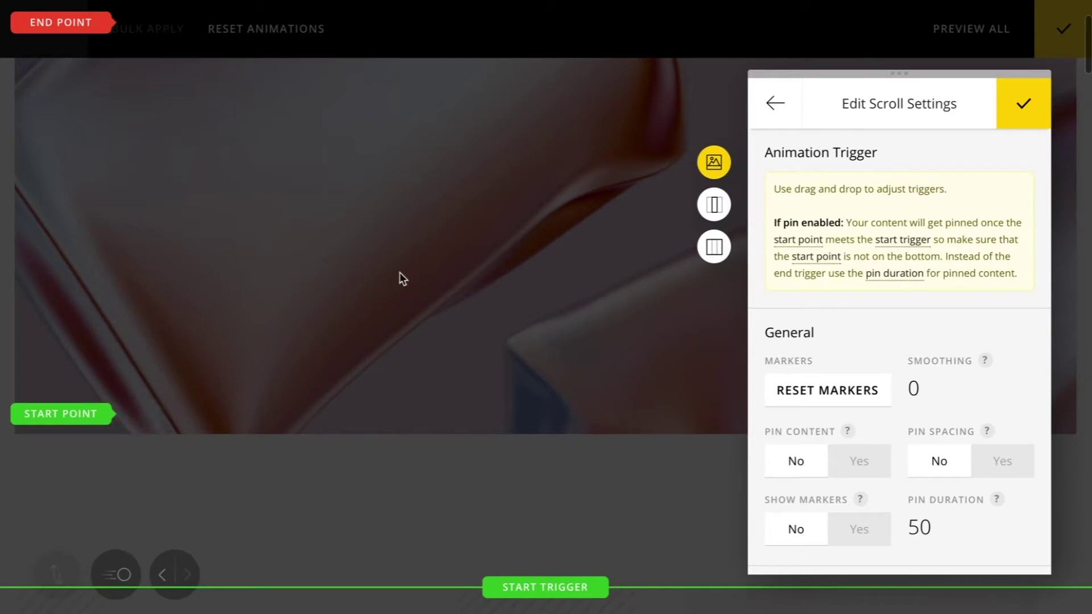
Drag the end trigger higher up the page to shorten the scroll range.
scroll(403, 268, "down", 8)
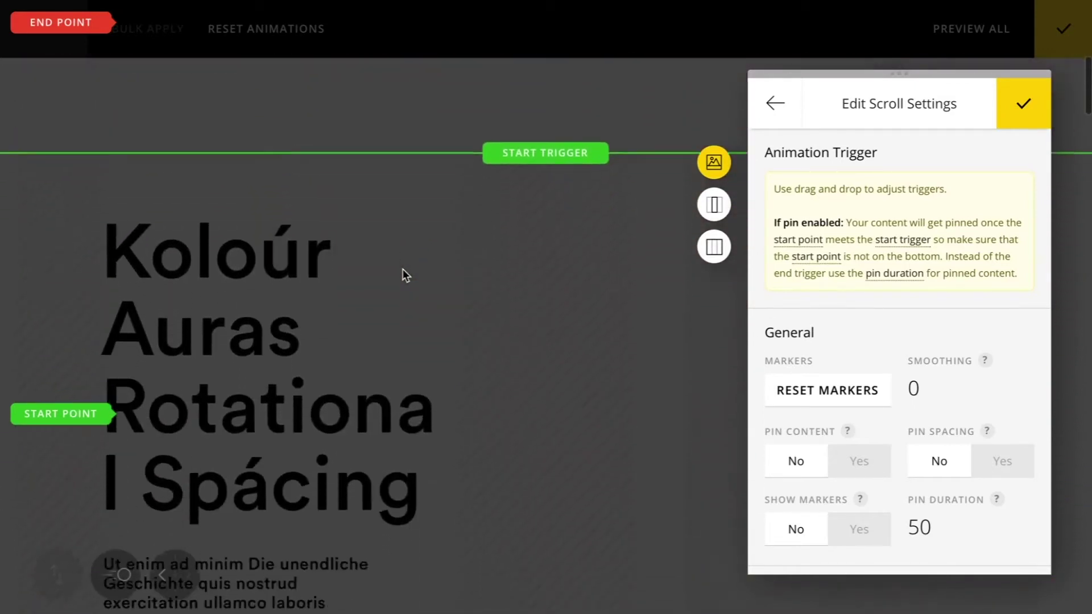
scroll(403, 269, "down", 8)
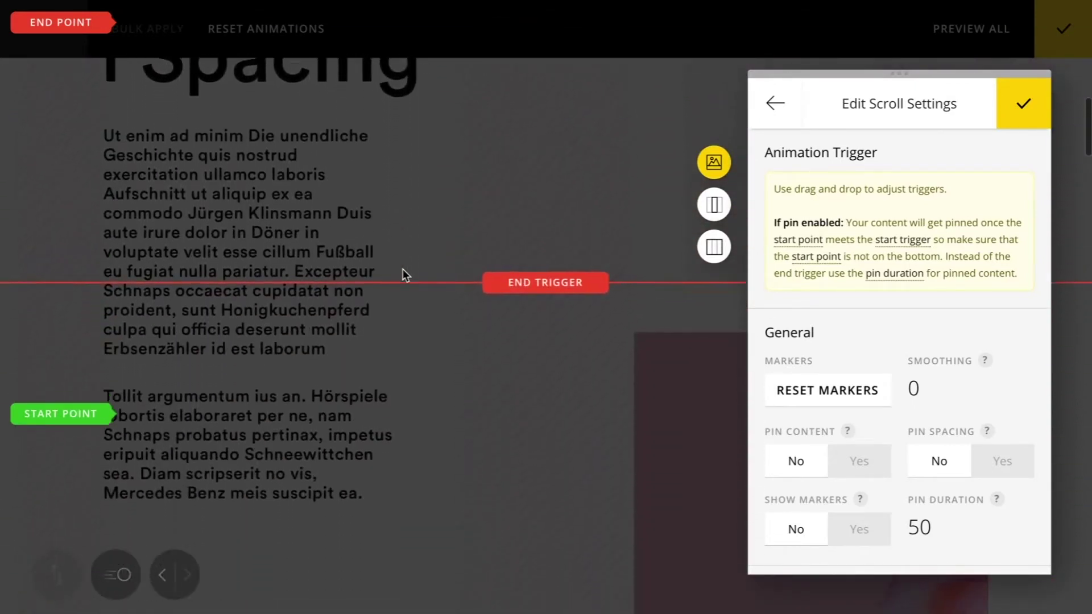
scroll(403, 274, "down", 3)
scroll(404, 275, "up", 8)
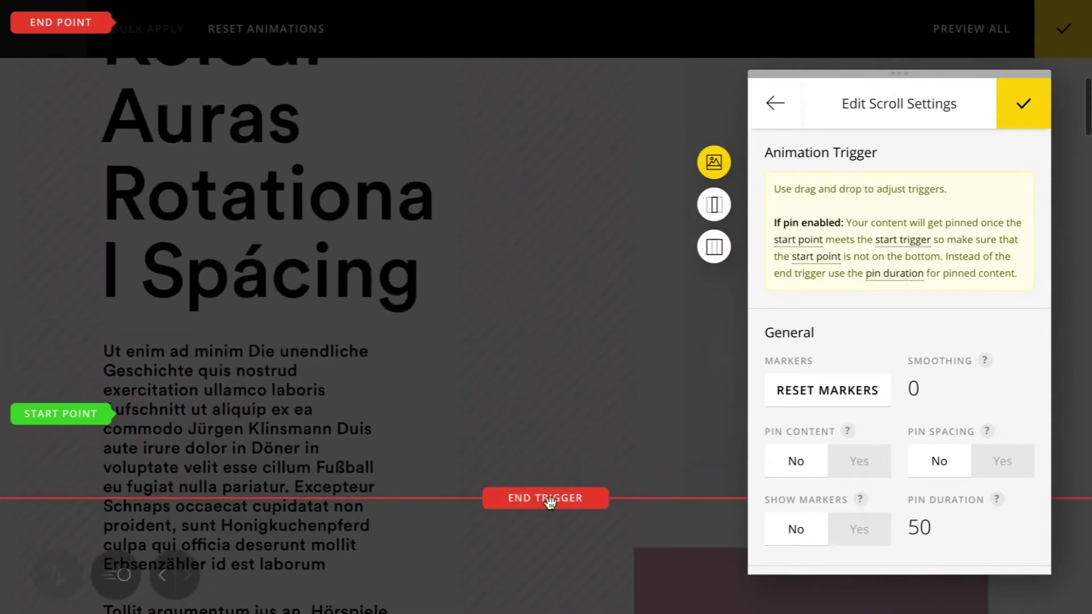
left_click_drag(549, 501, 549, 314)
scroll(556, 270, "up", 2)
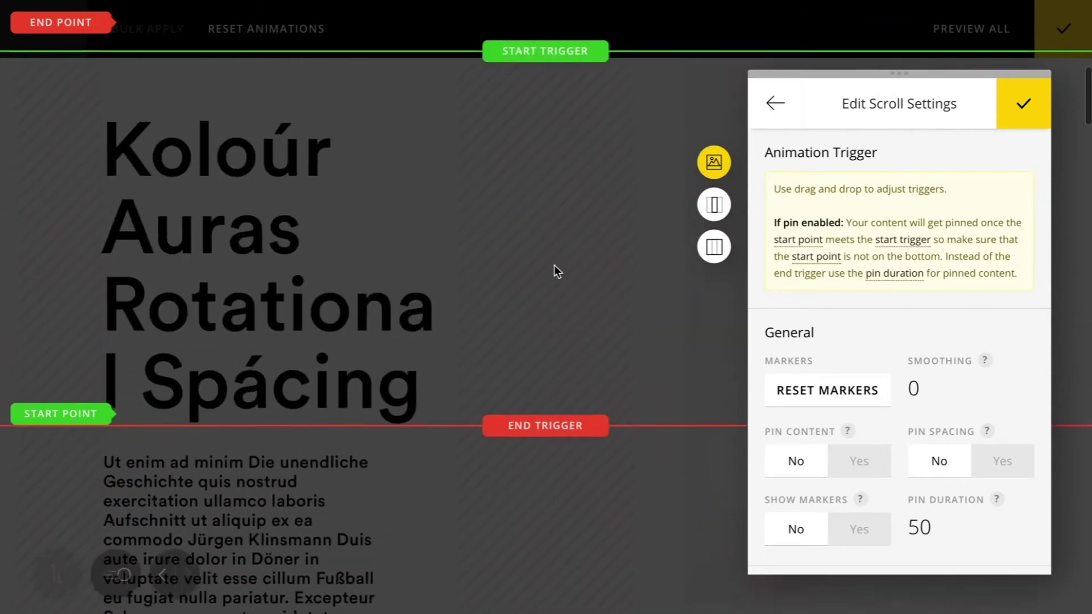
scroll(554, 265, "down", 1)
scroll(554, 265, "up", 2)
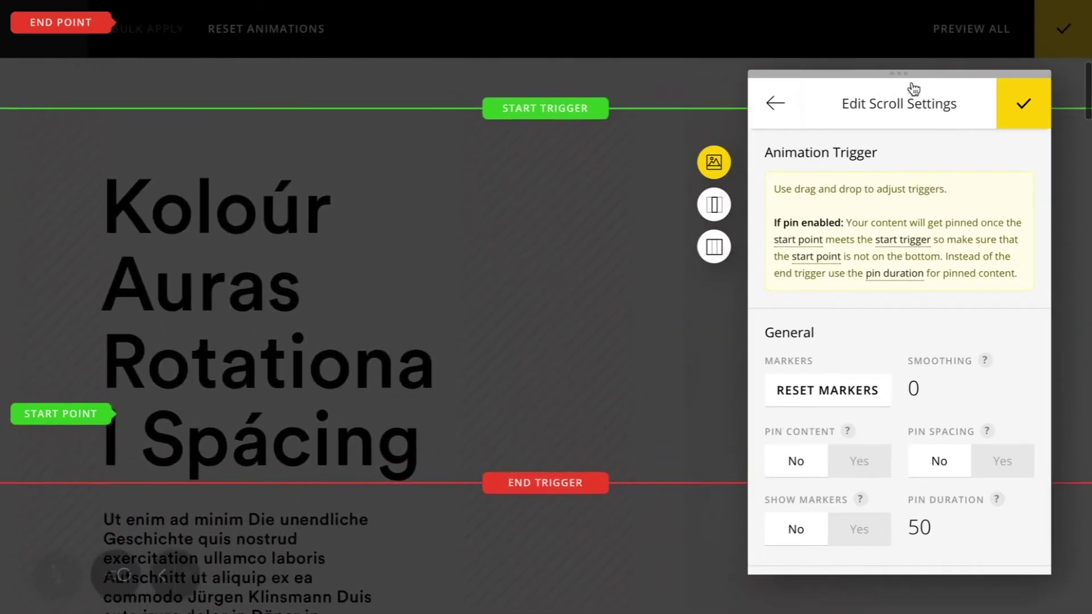
Close the scroll settings, watch the image's fade-in in a full-page preview, then exit preview.
left_click(784, 111)
scroll(650, 273, "up", 2)
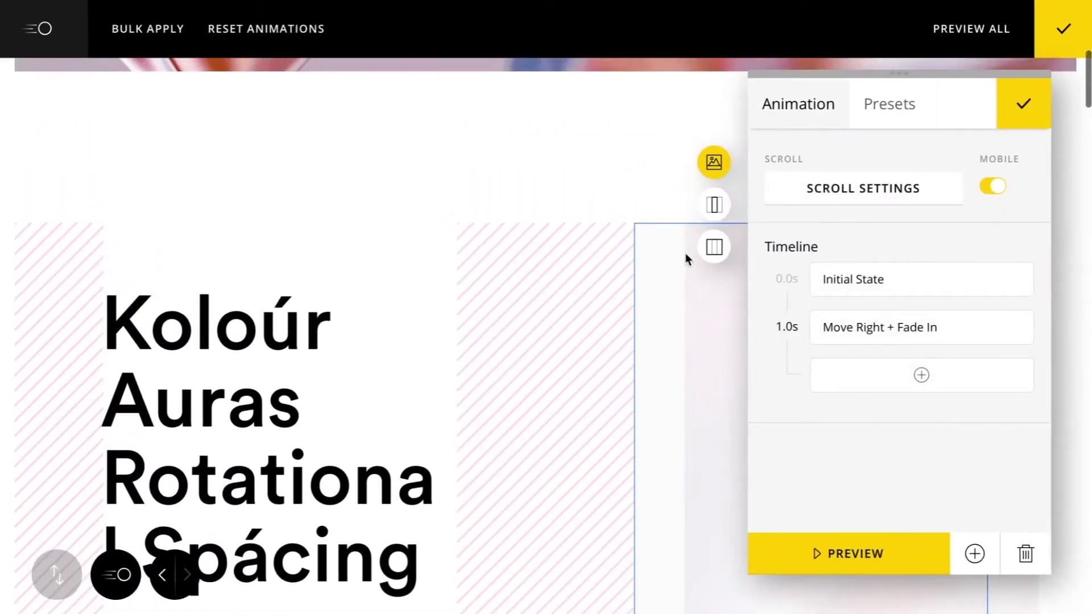
scroll(633, 229, "up", 6)
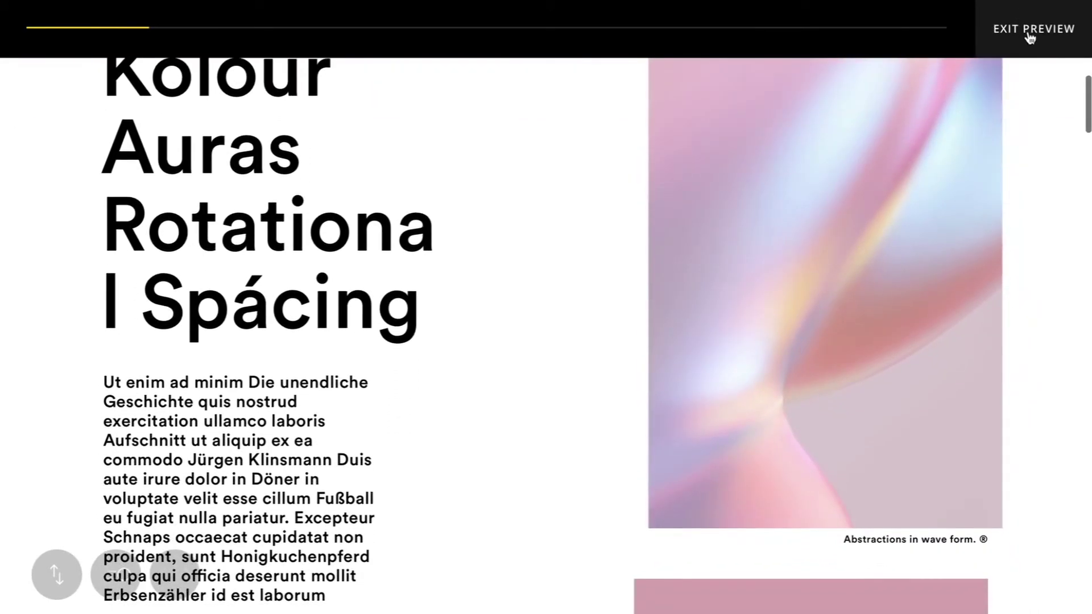
left_click(1030, 34)
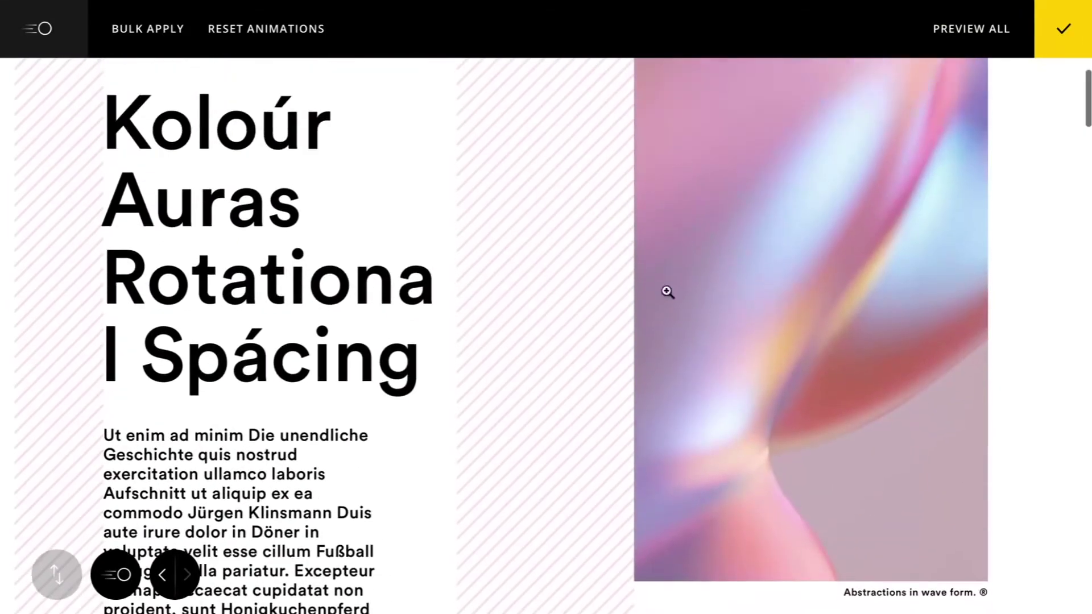
Pin the heading's column while scrolling, with pin duration 175 and pin spacing on.
left_click(268, 234)
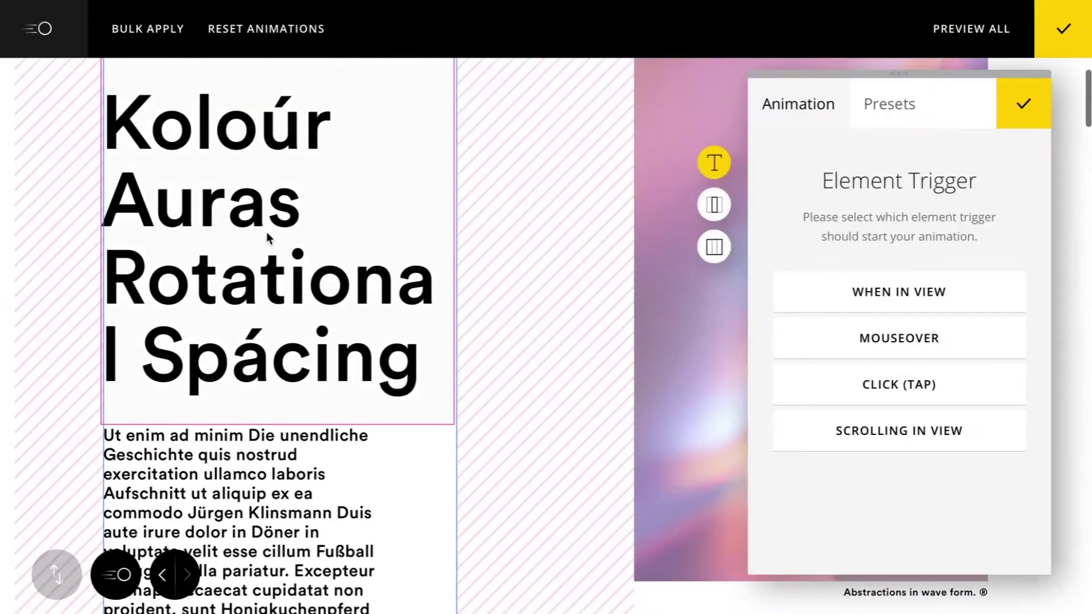
left_click(727, 208)
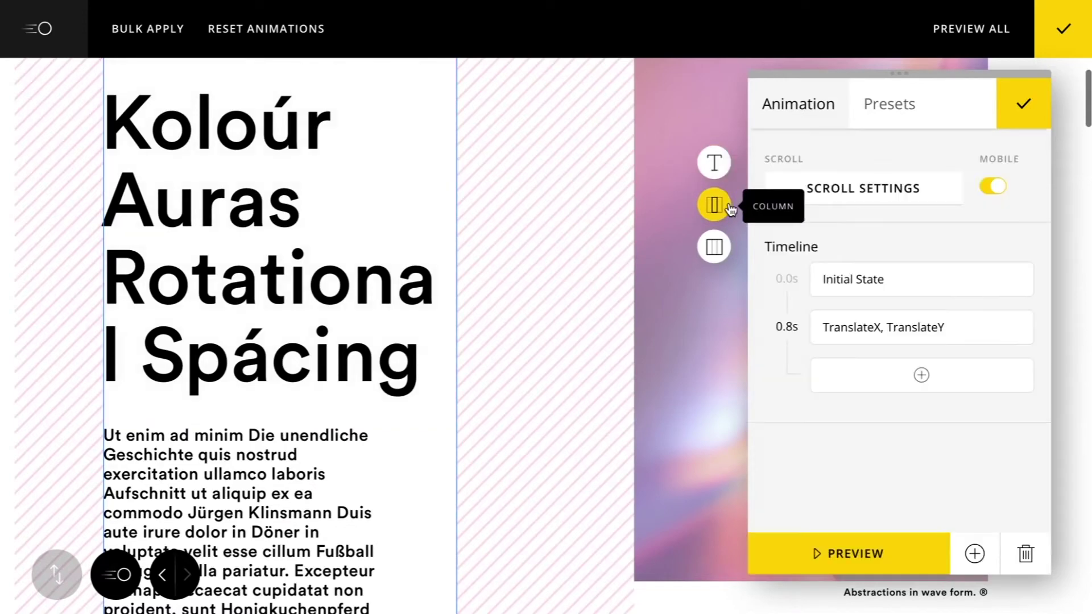
left_click(837, 186)
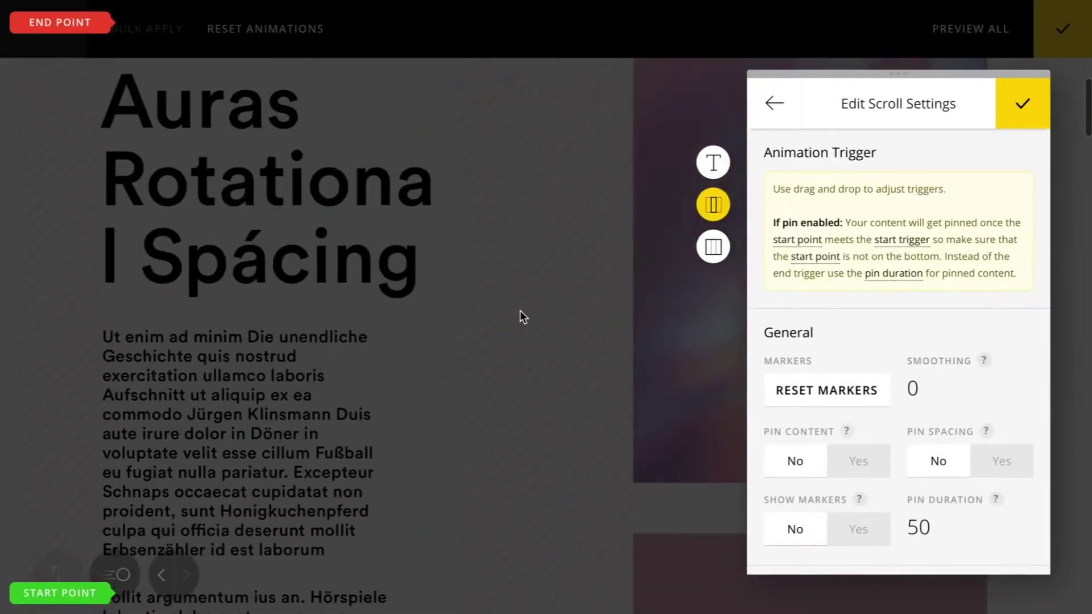
scroll(171, 282, "down", 1)
scroll(234, 268, "up", 3)
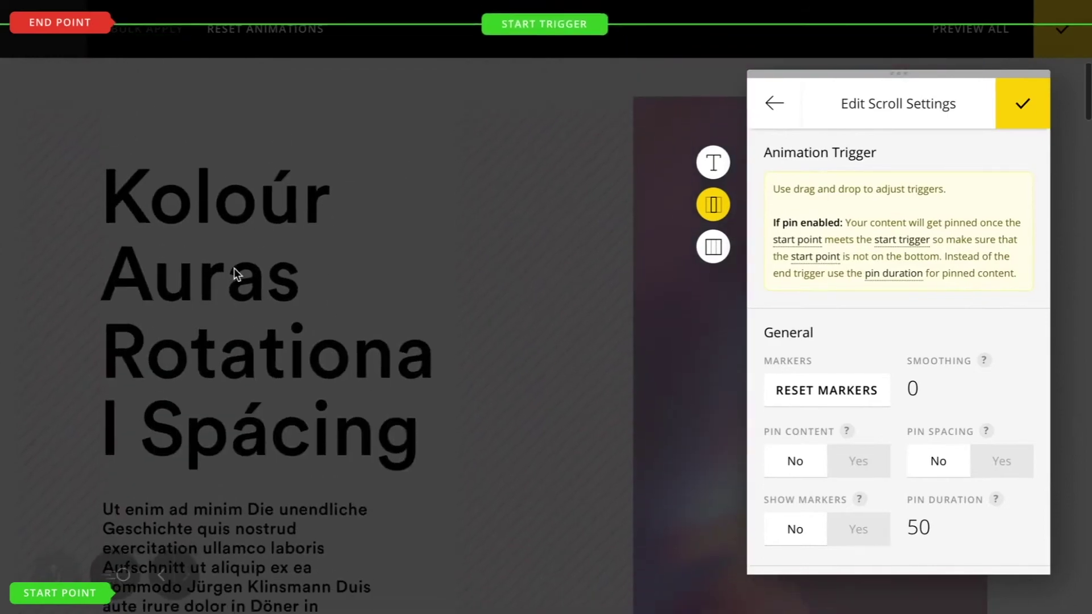
scroll(492, 317, "up", 1)
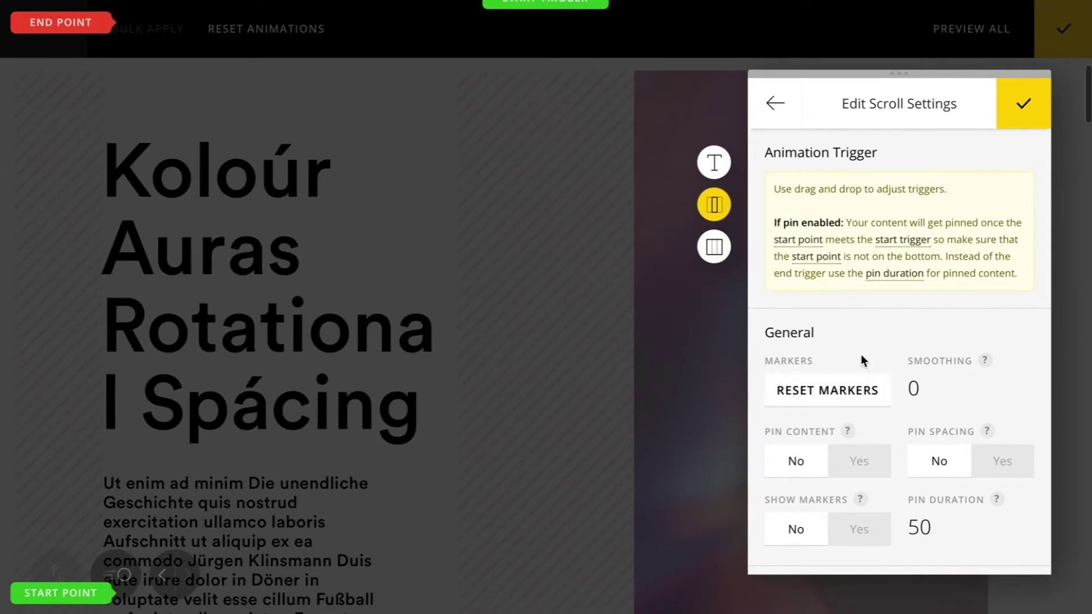
left_click(877, 458)
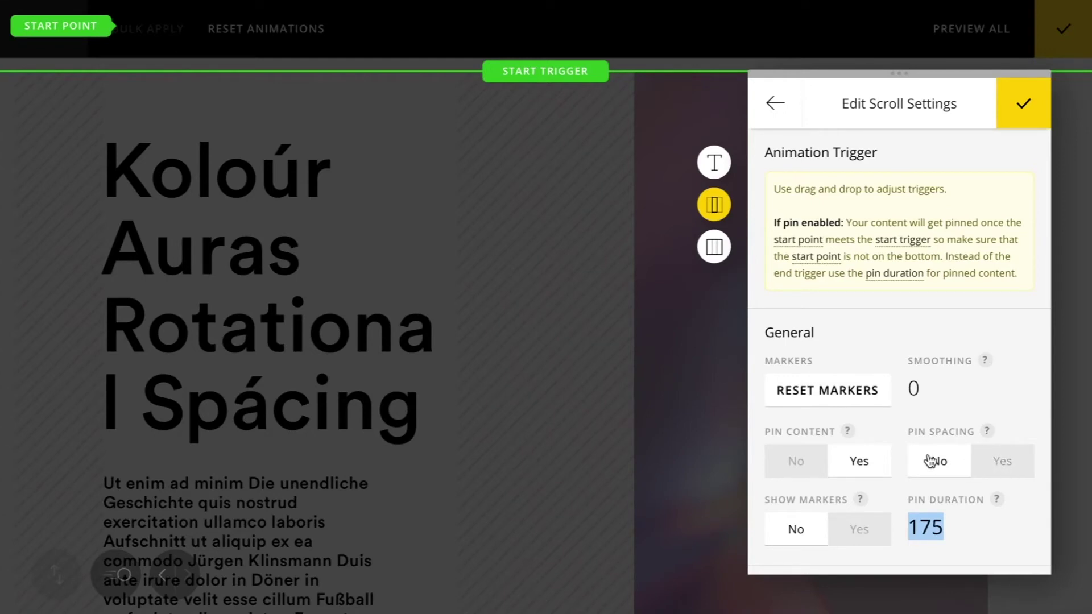
left_click(1005, 460)
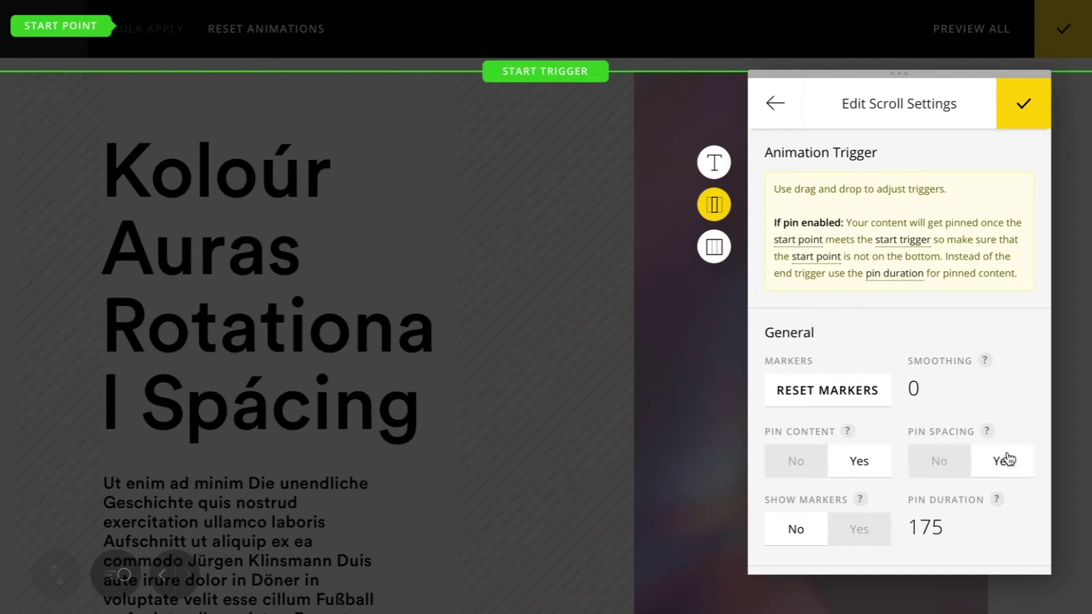
left_click(1009, 123)
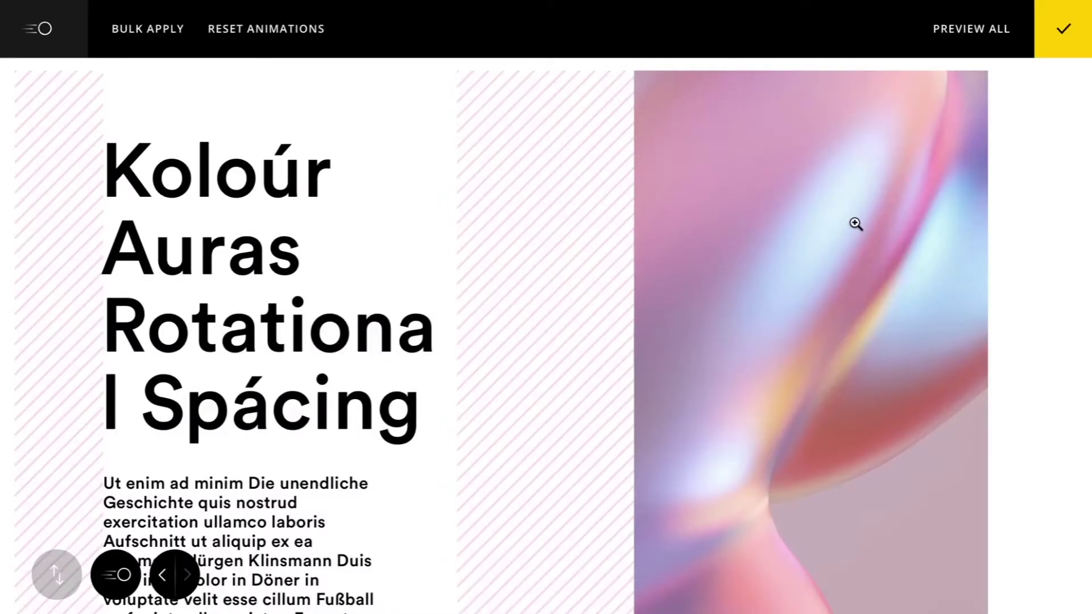
scroll(858, 222, "down", 1)
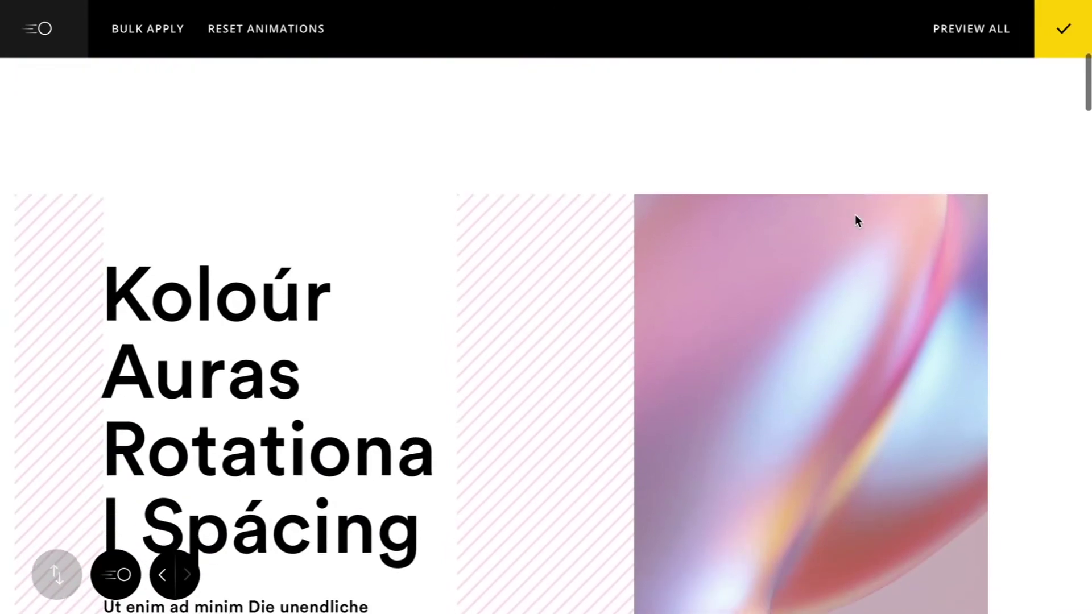
scroll(856, 216, "up", 10)
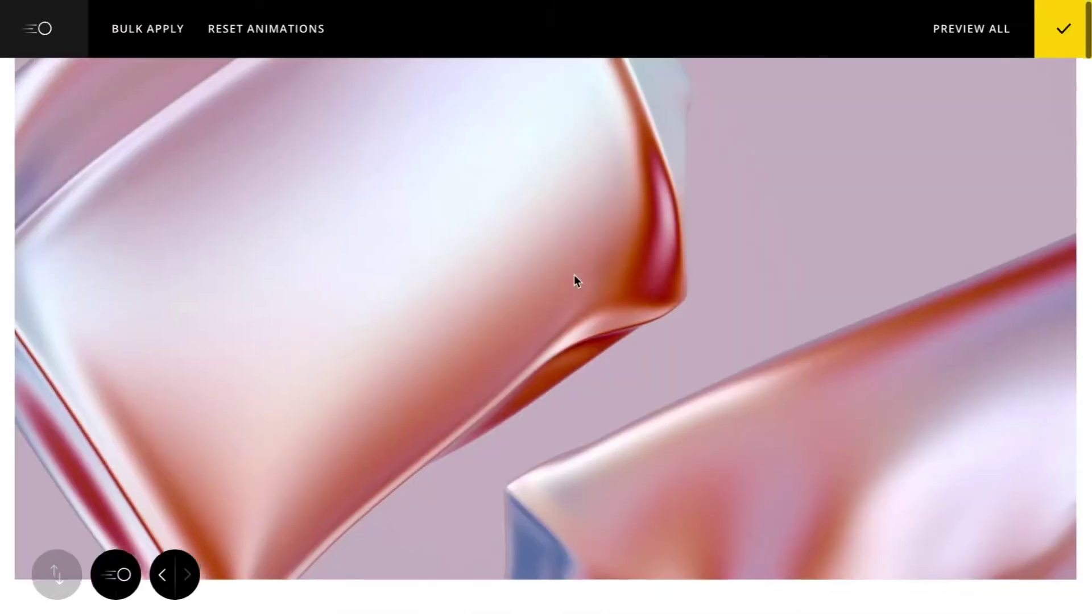
scroll(329, 259, "down", 4)
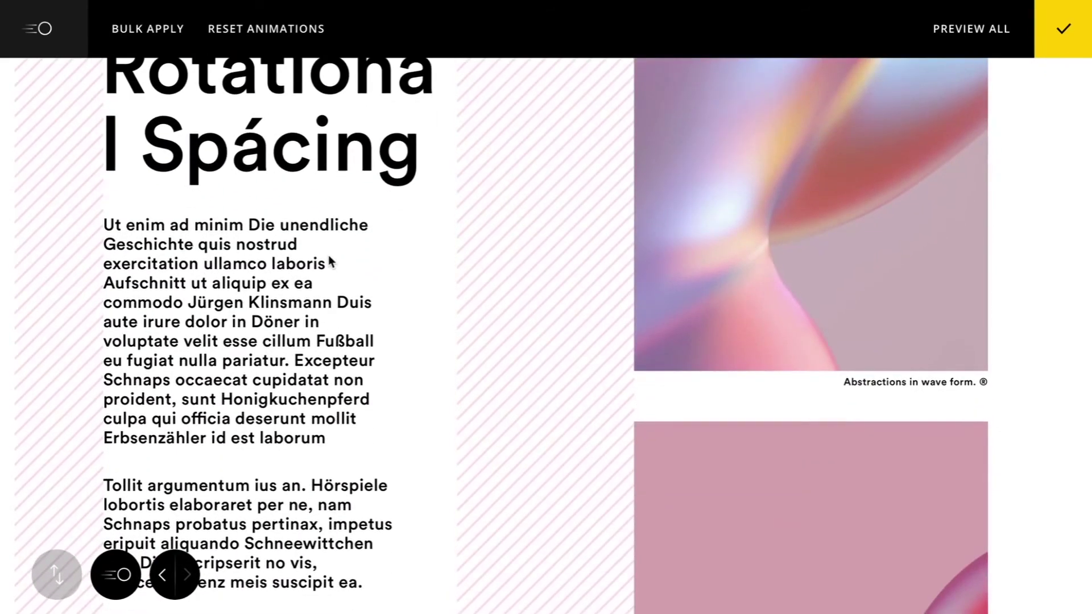
Preview the full page and scroll to the Lottie block captioned 'Watch it move like magic as you scroll.'.
scroll(329, 262, "down", 4)
scroll(330, 262, "down", 4)
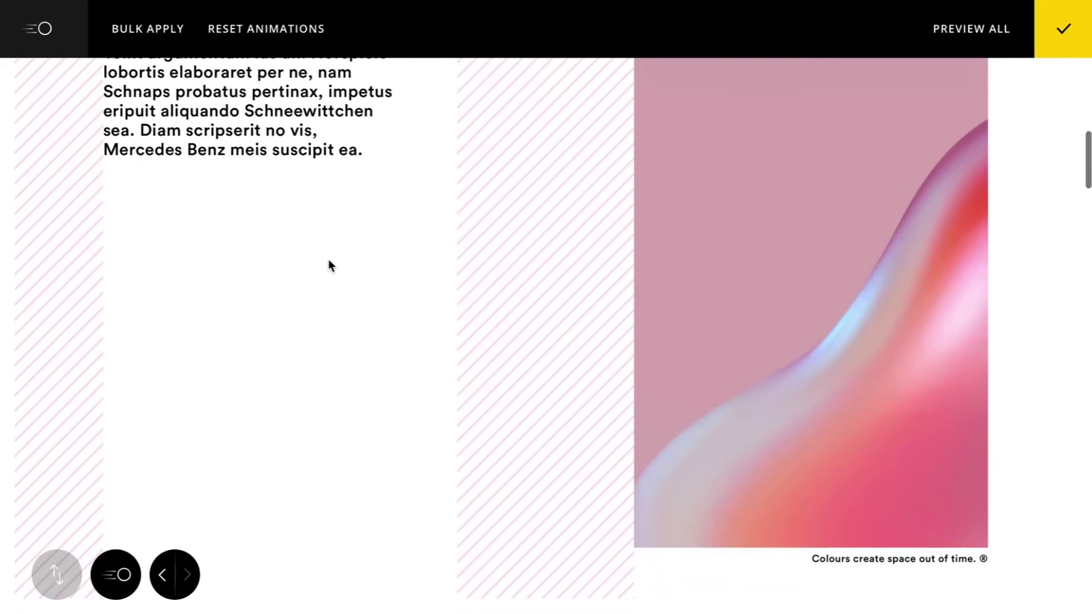
scroll(328, 259, "down", 10)
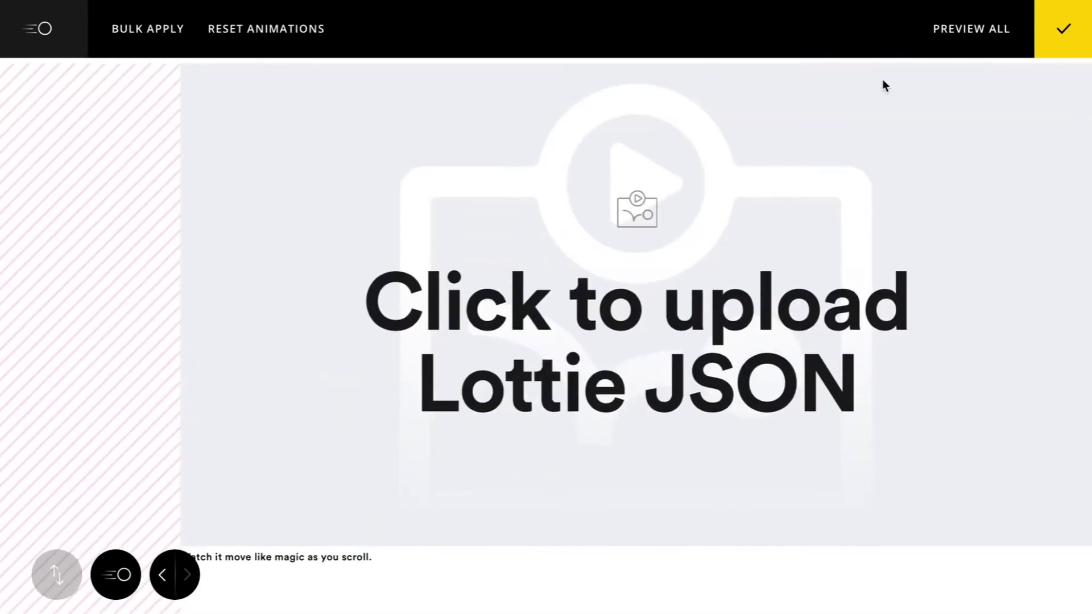
left_click(976, 31)
scroll(976, 145, "down", 5)
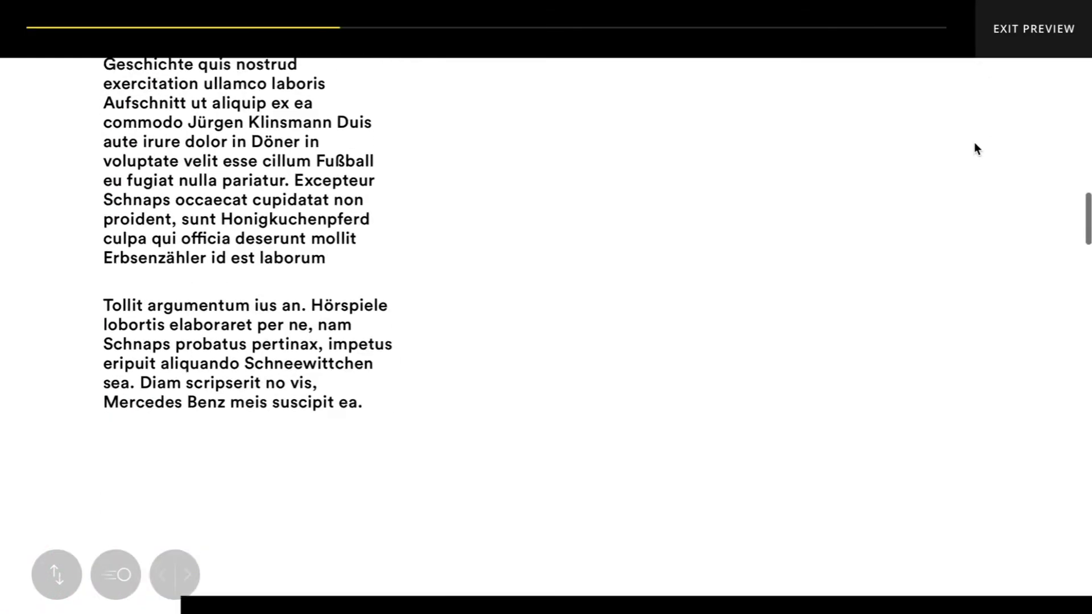
scroll(737, 233, "down", 5)
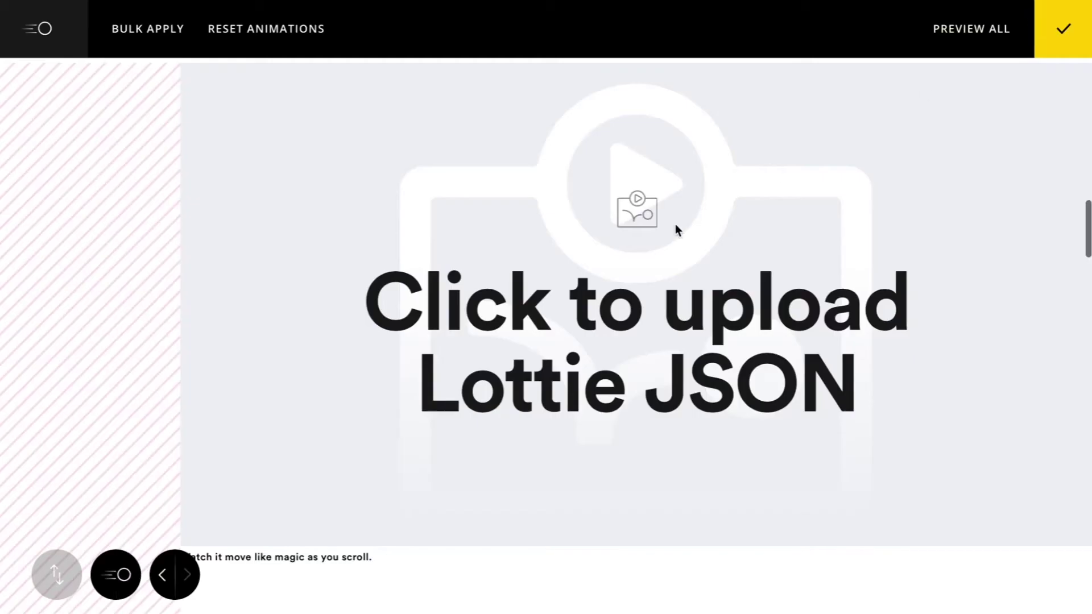
scroll(675, 224, "down", 1)
scroll(674, 220, "up", 2)
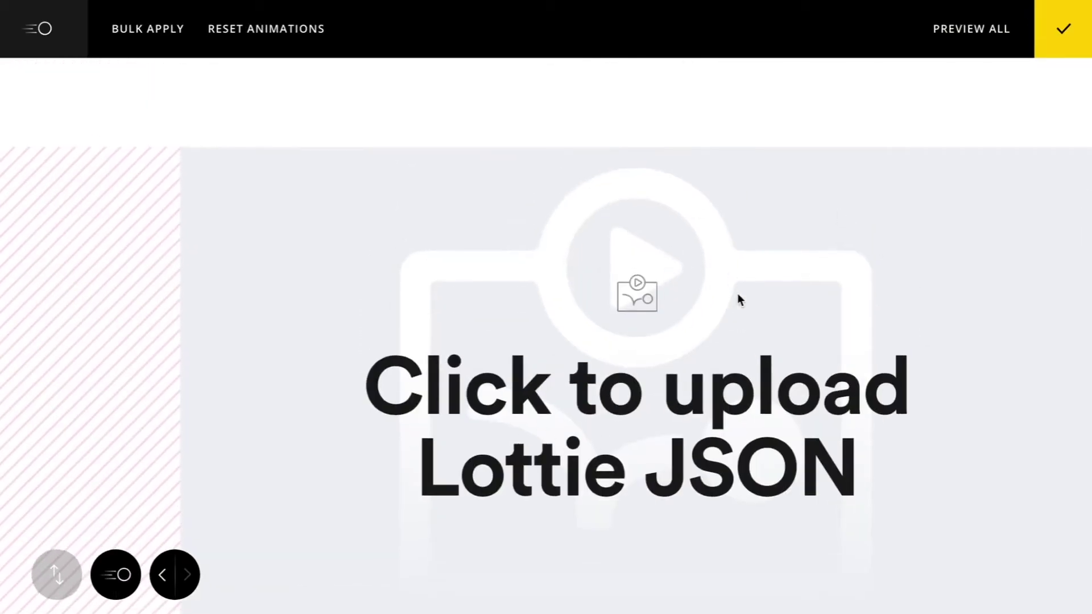
scroll(804, 462, "down", 1)
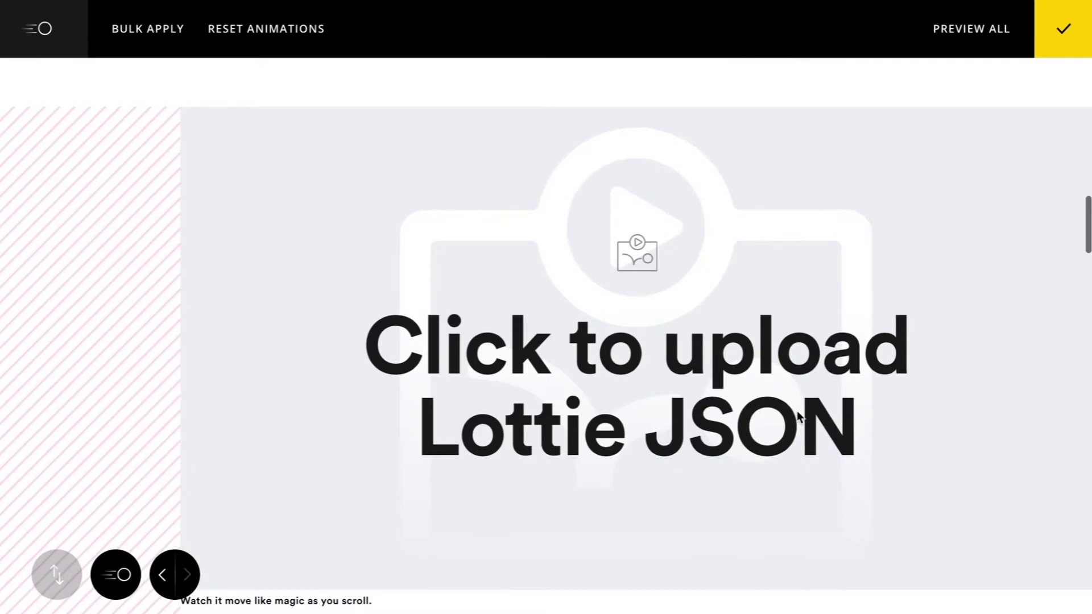
Keep the floating-cloth.json Lottie playback trigger on Scrolling in view and close its settings.
left_click(678, 261)
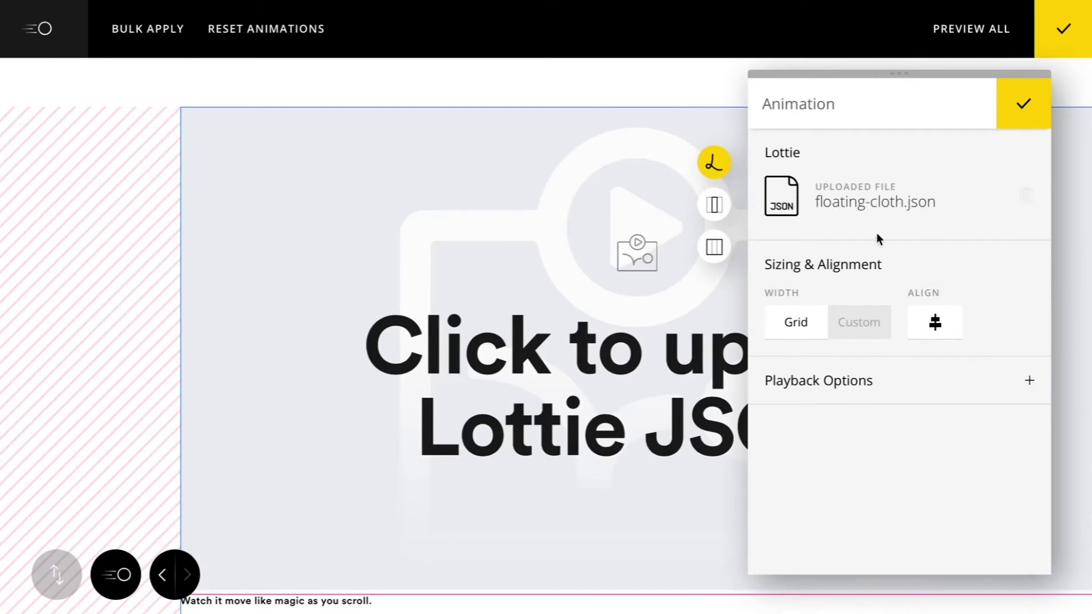
left_click(892, 378)
scroll(893, 377, "down", 4)
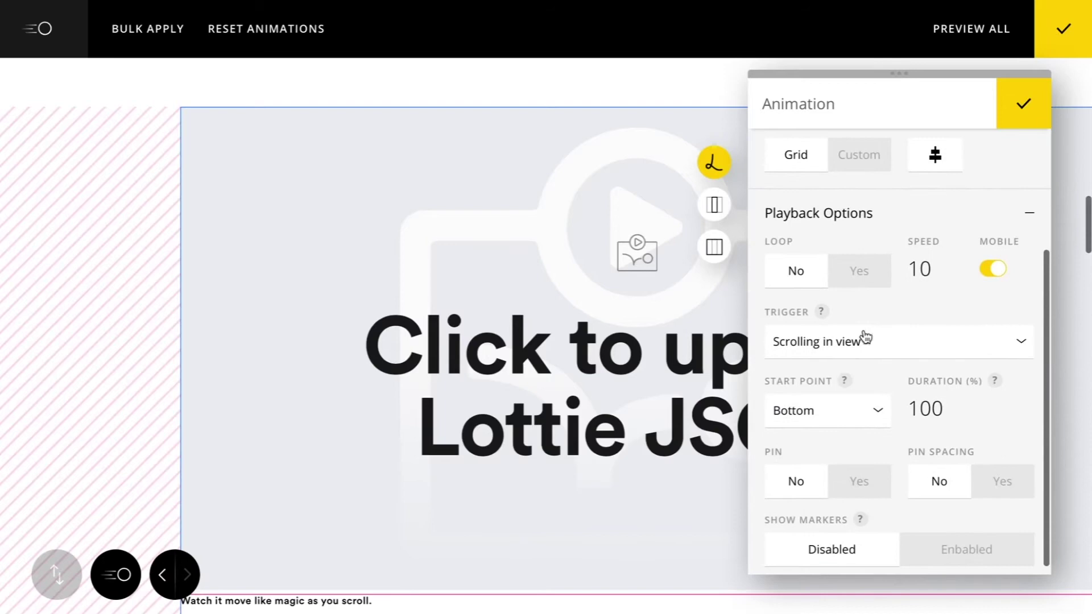
left_click(863, 345)
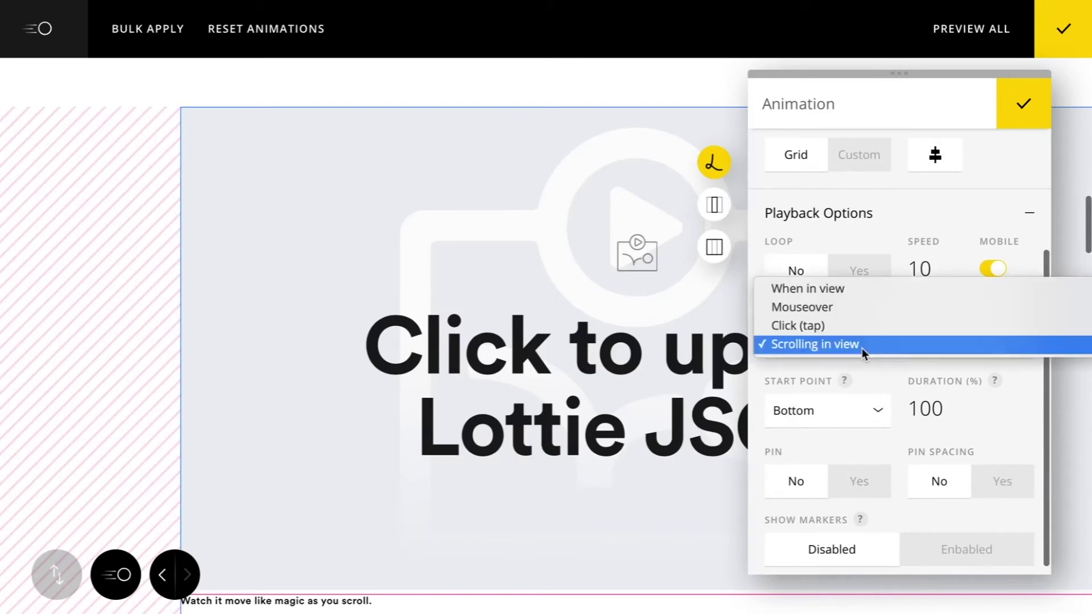
left_click(861, 353)
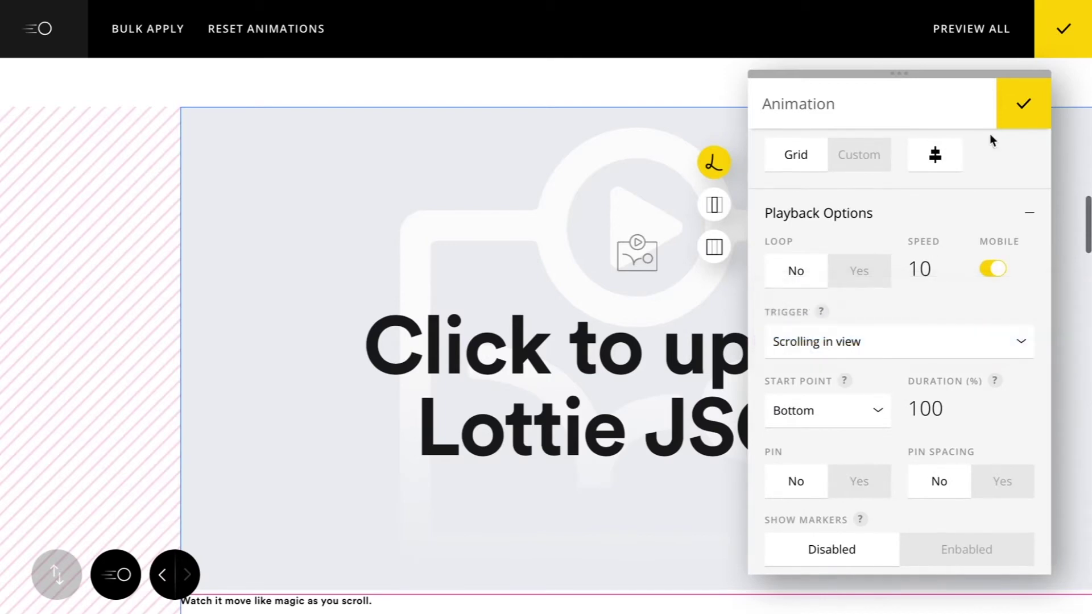
left_click(1021, 106)
scroll(949, 176, "up", 1)
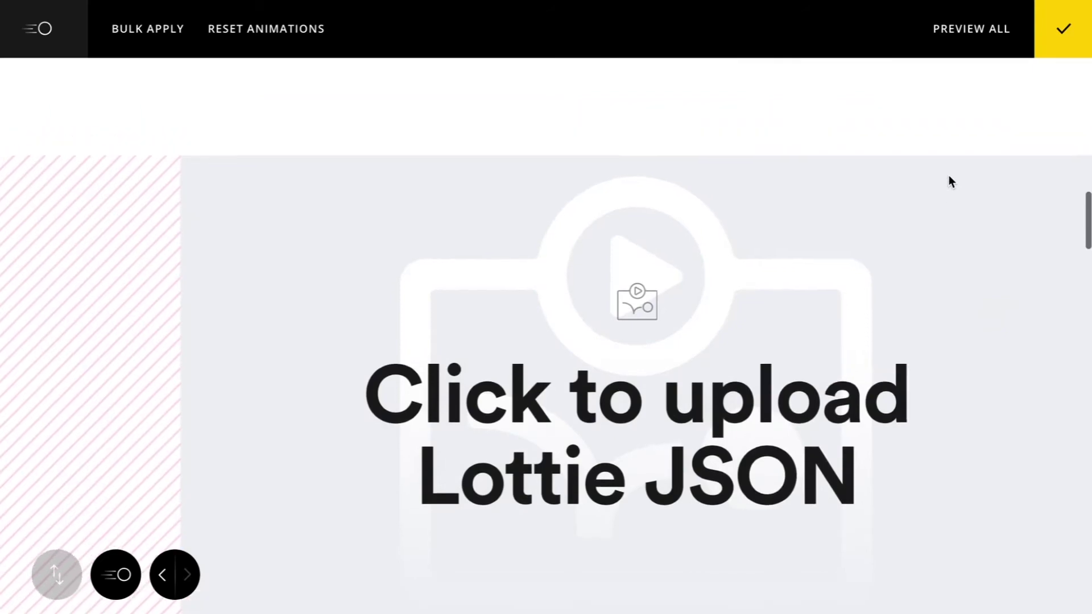
scroll(690, 300, "down", 1)
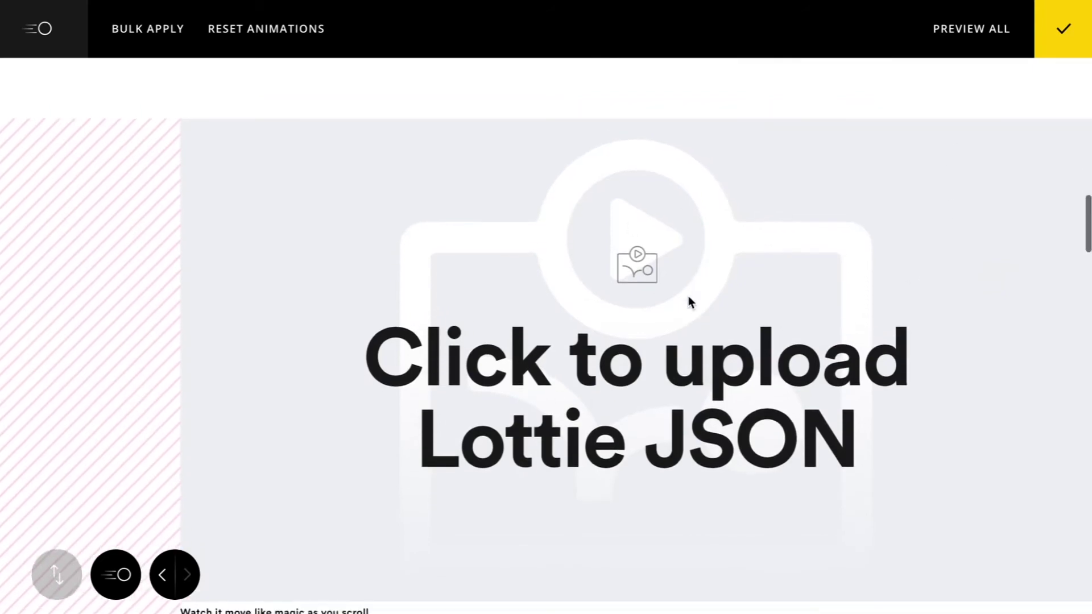
Give the pink image a mouseover Grow preset animation (Scale Up, 0.4s).
scroll(689, 301, "down", 4)
scroll(689, 301, "down", 10)
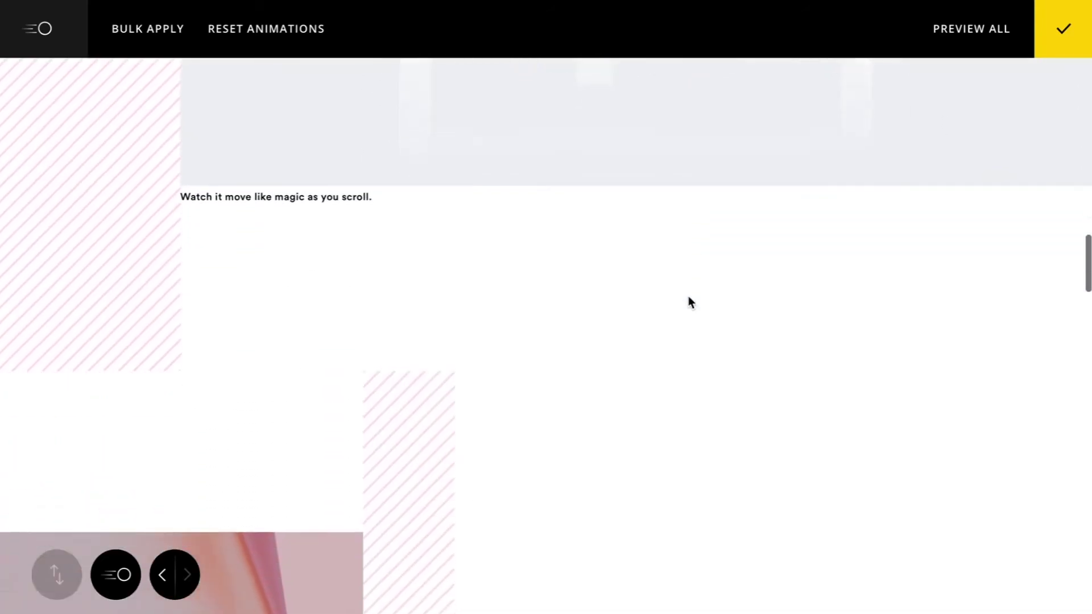
scroll(678, 405, "down", 3)
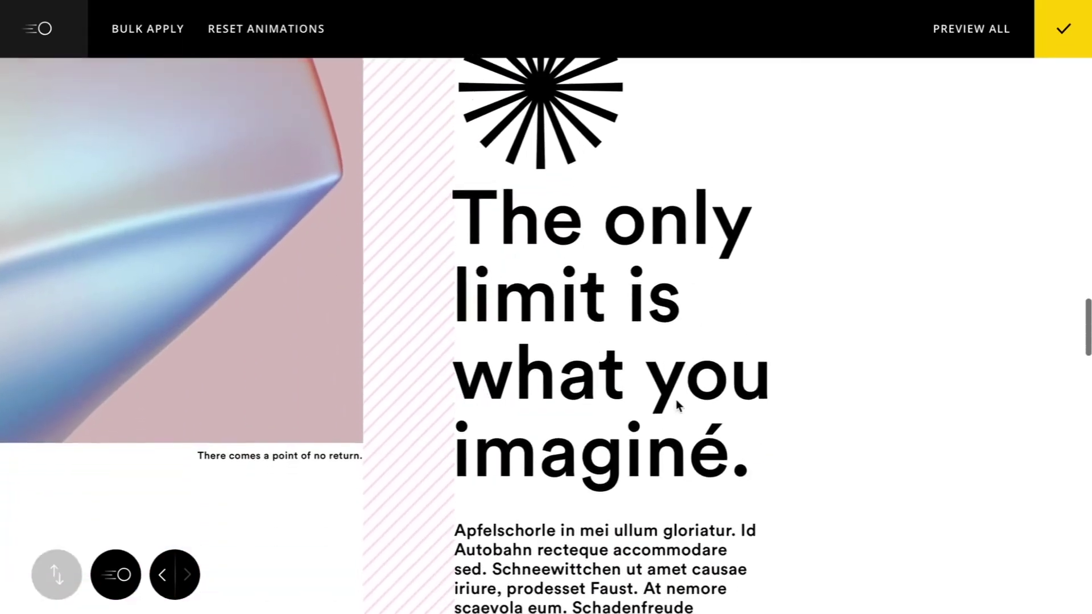
scroll(564, 115, "up", 3)
left_click(292, 259)
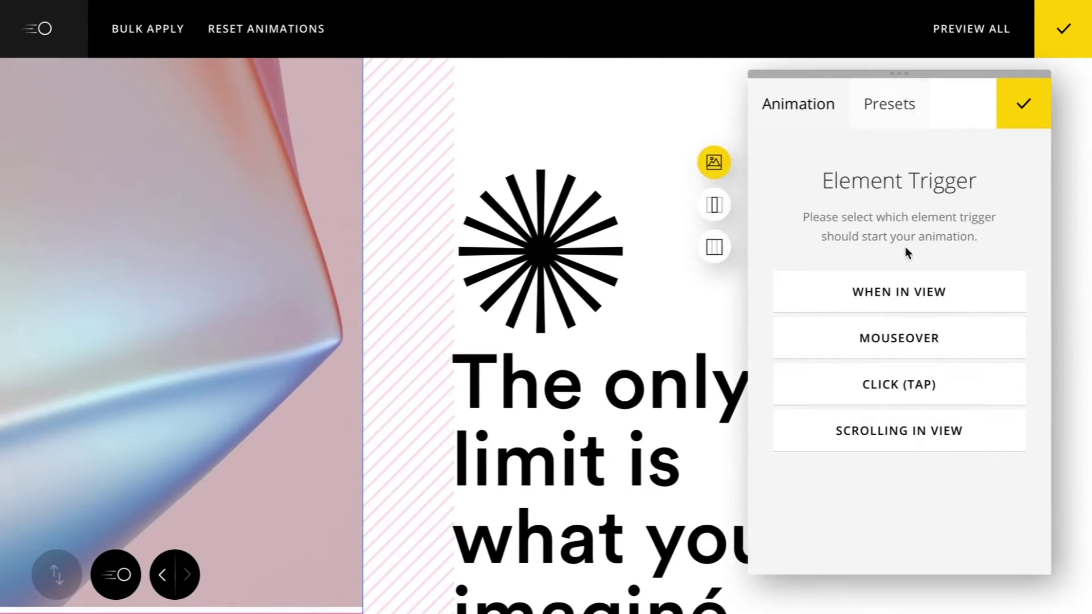
left_click(901, 336)
left_click(890, 108)
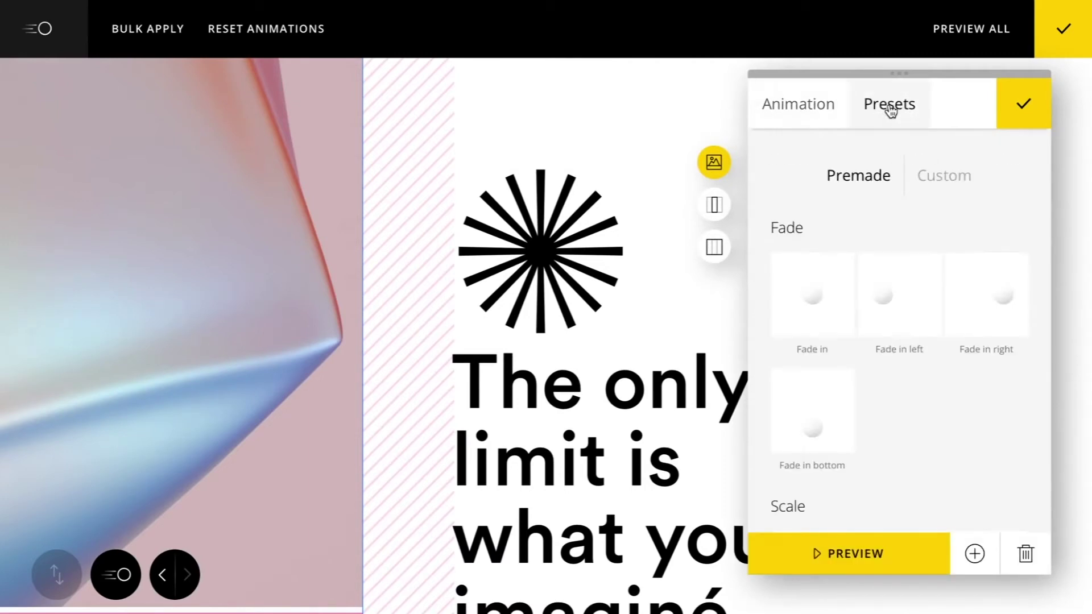
scroll(972, 406, "down", 9)
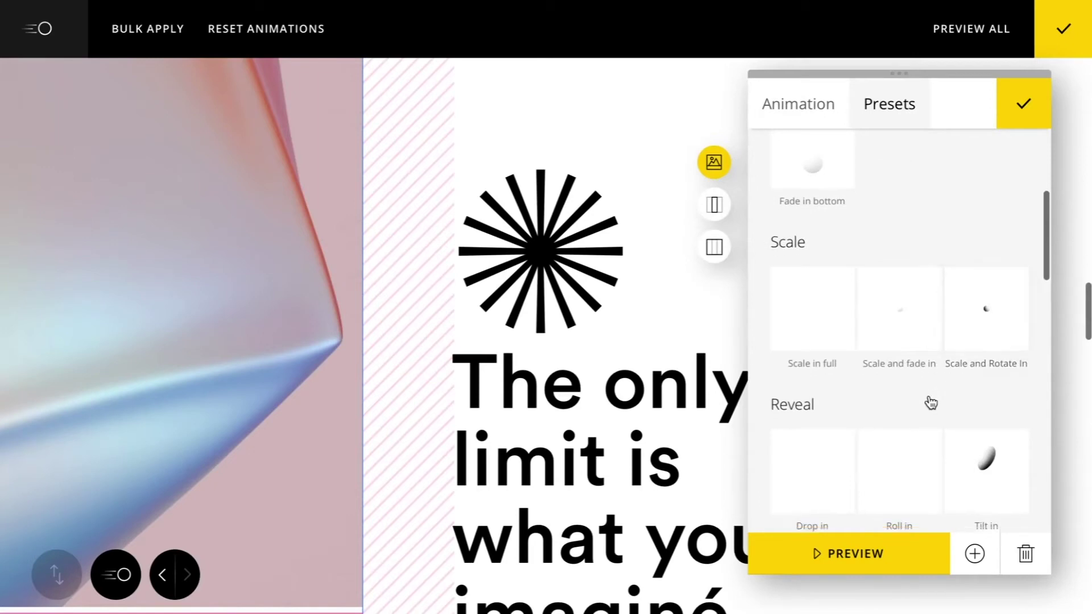
scroll(931, 402, "down", 4)
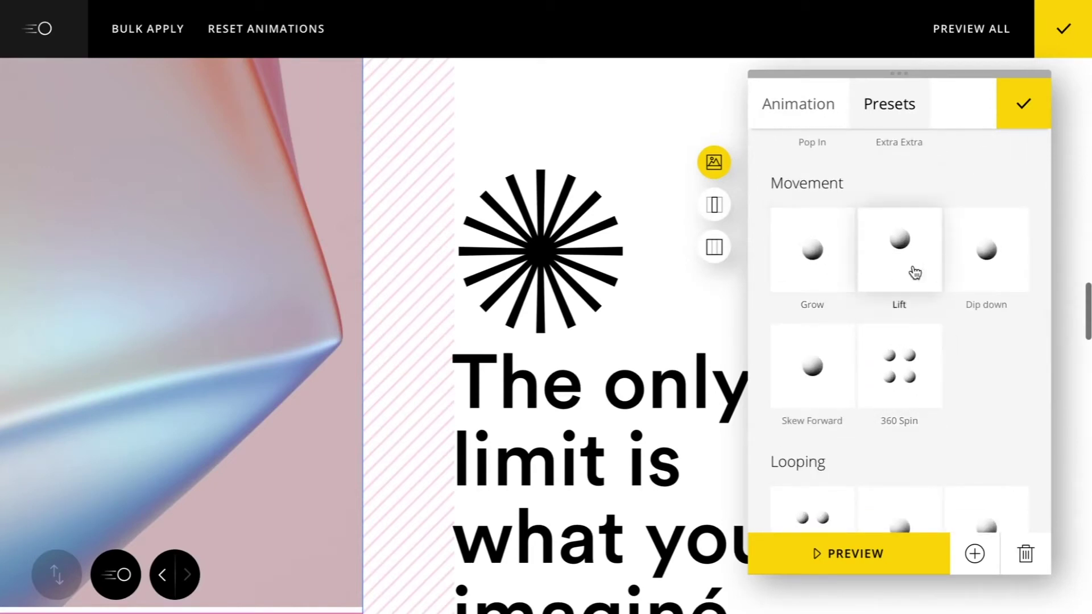
left_click(822, 269)
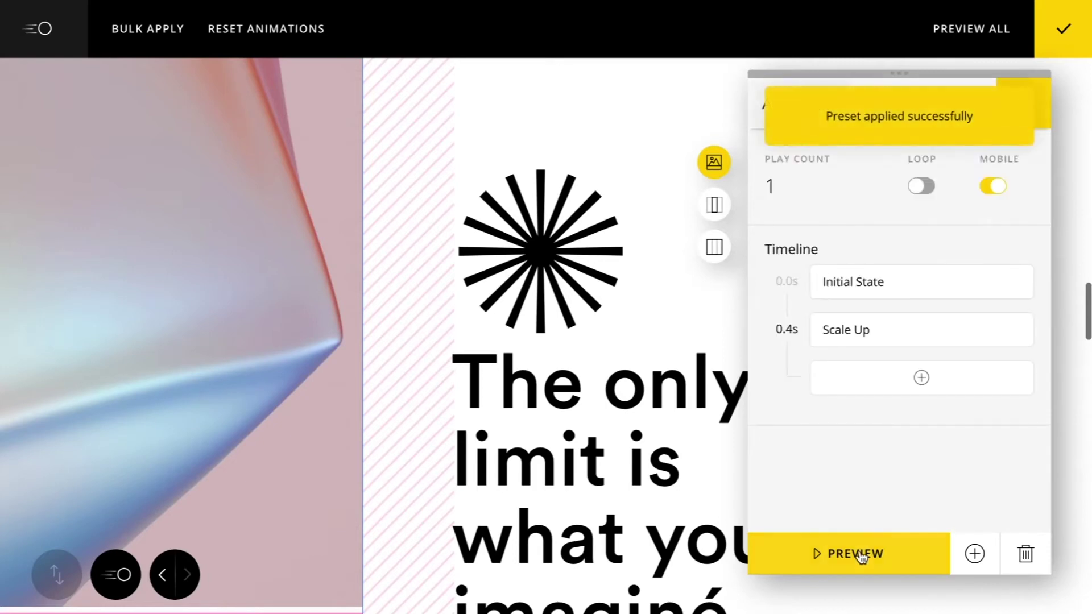
Preview the Grow animation and the whole page, then exit the preview.
left_click(863, 556)
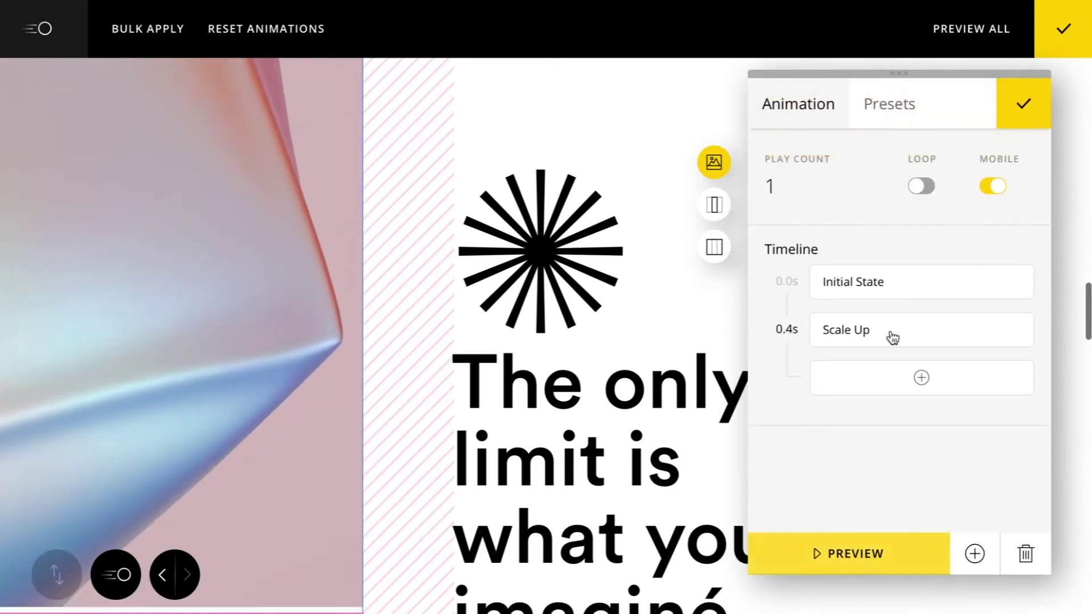
left_click(982, 26)
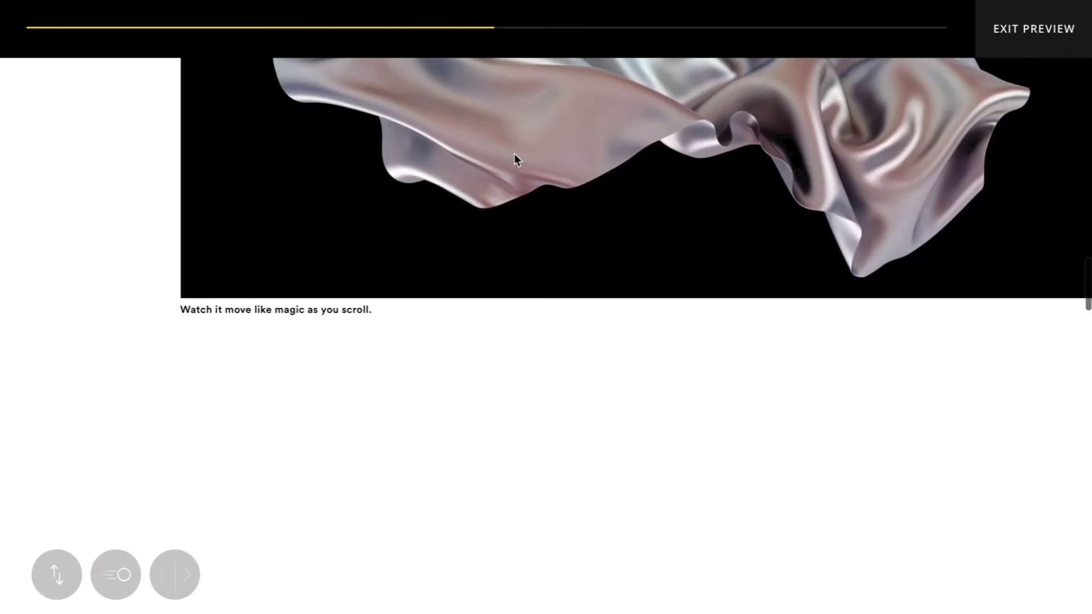
scroll(514, 154, "down", 5)
scroll(515, 160, "down", 4)
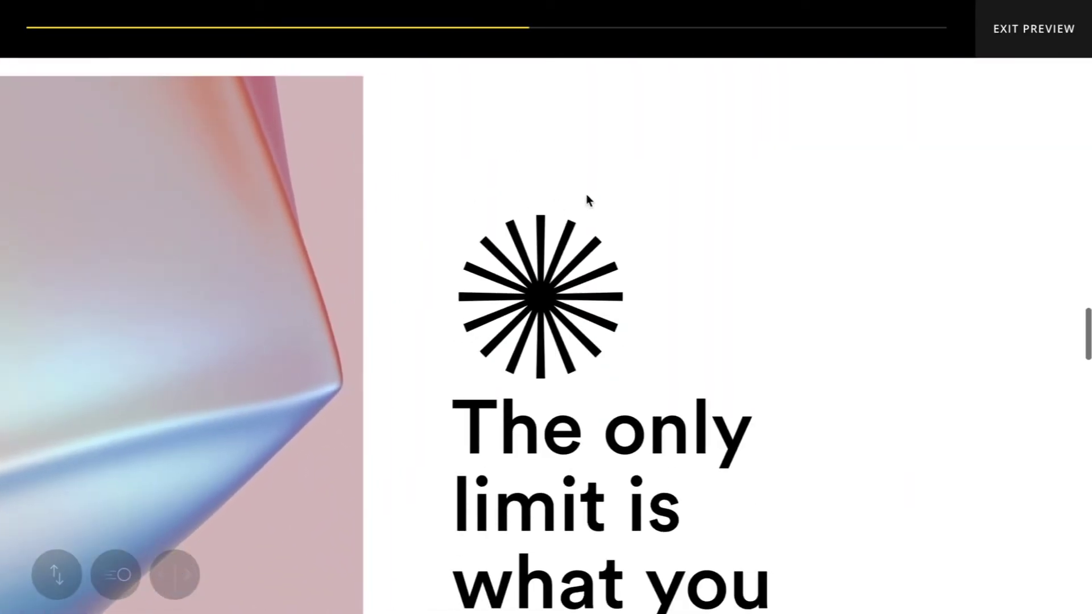
scroll(868, 248, "down", 4)
scroll(868, 252, "up", 3)
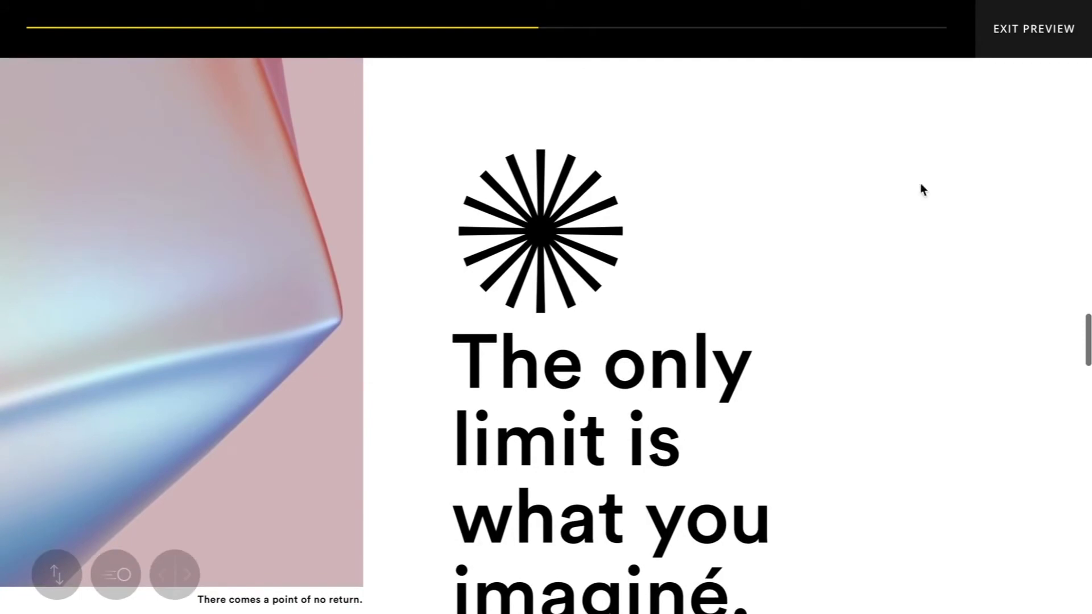
left_click(1051, 30)
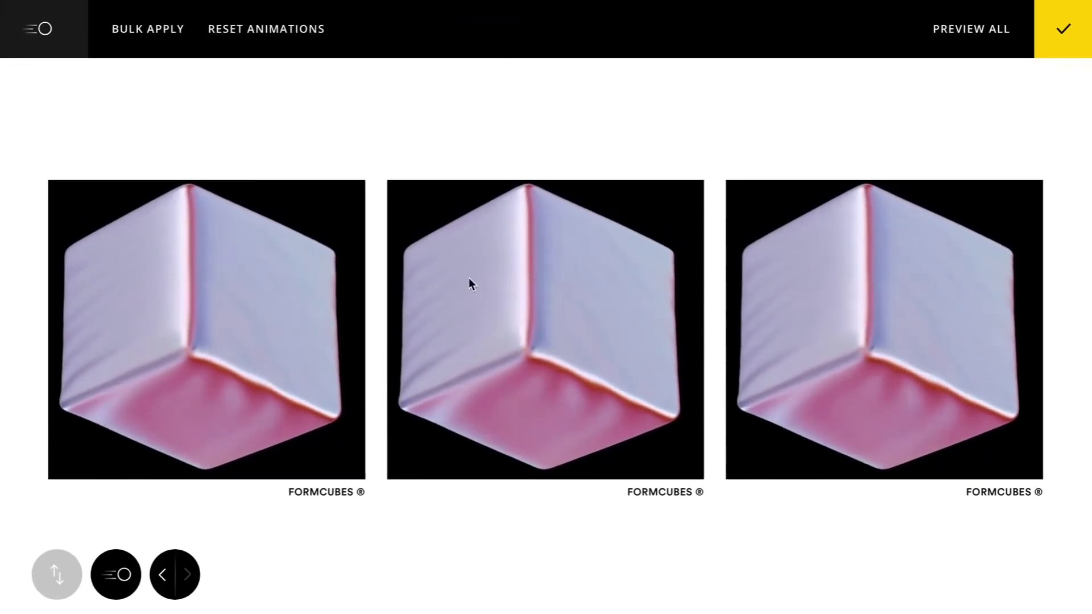
Set the first FORMCUBES cube to animate on mouseover with a new Hue-Rotate timeline step.
left_click(264, 283)
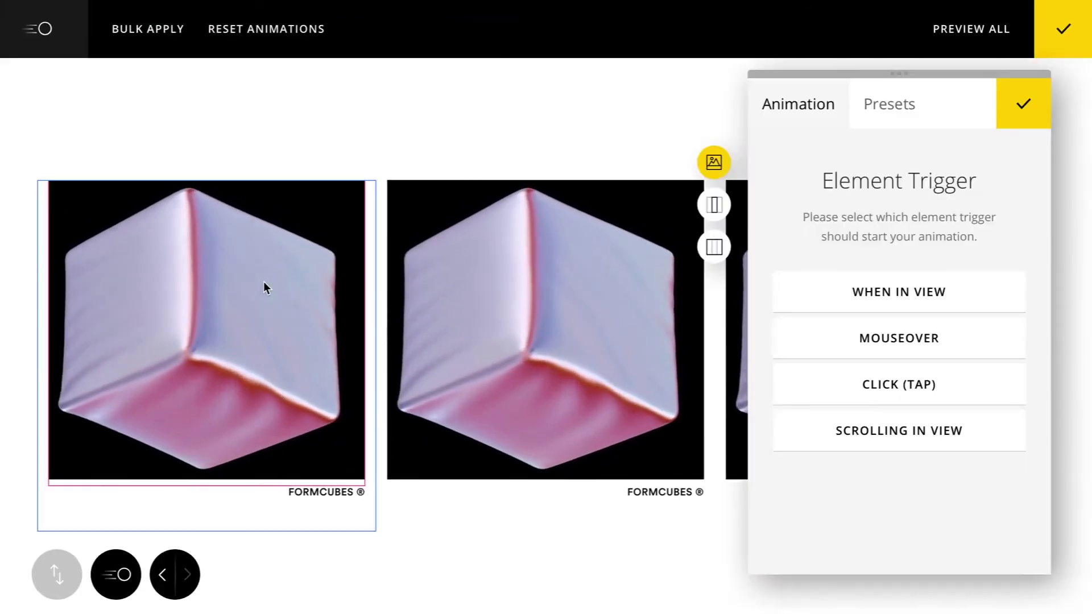
left_click(885, 341)
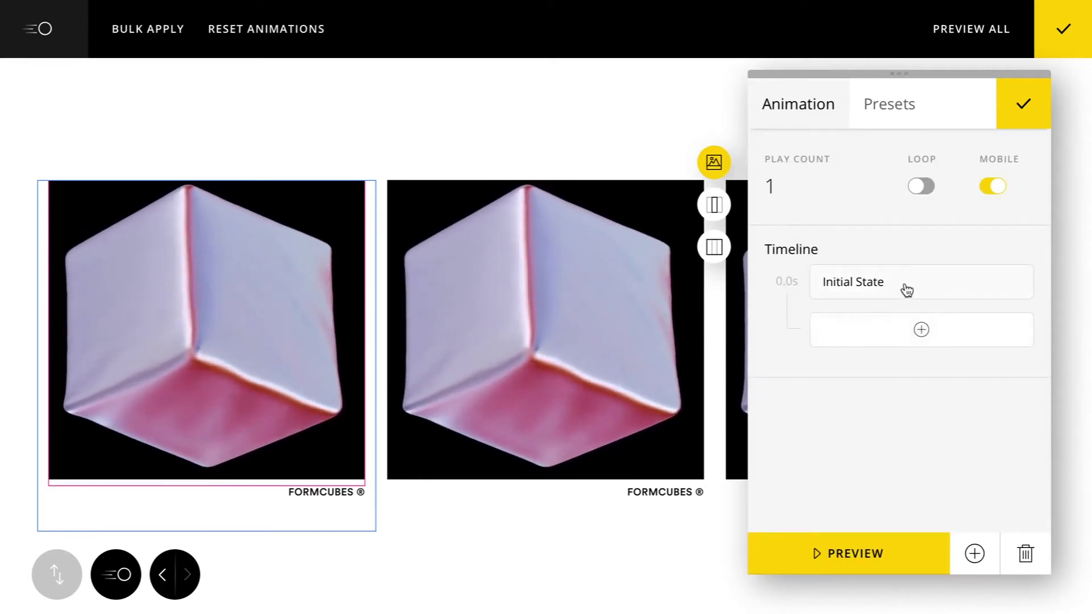
left_click(927, 336)
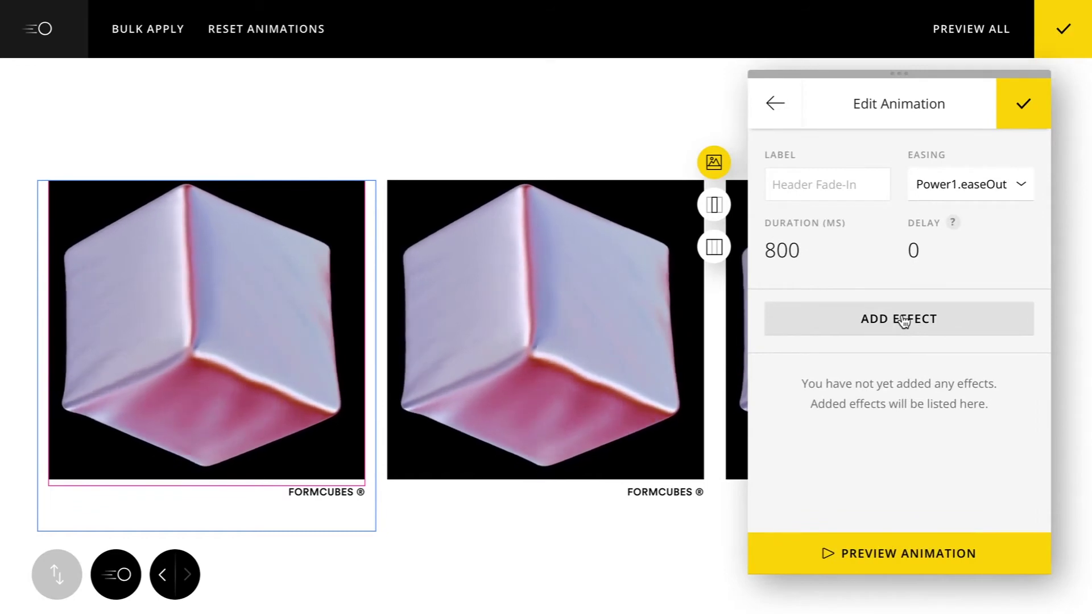
left_click(905, 322)
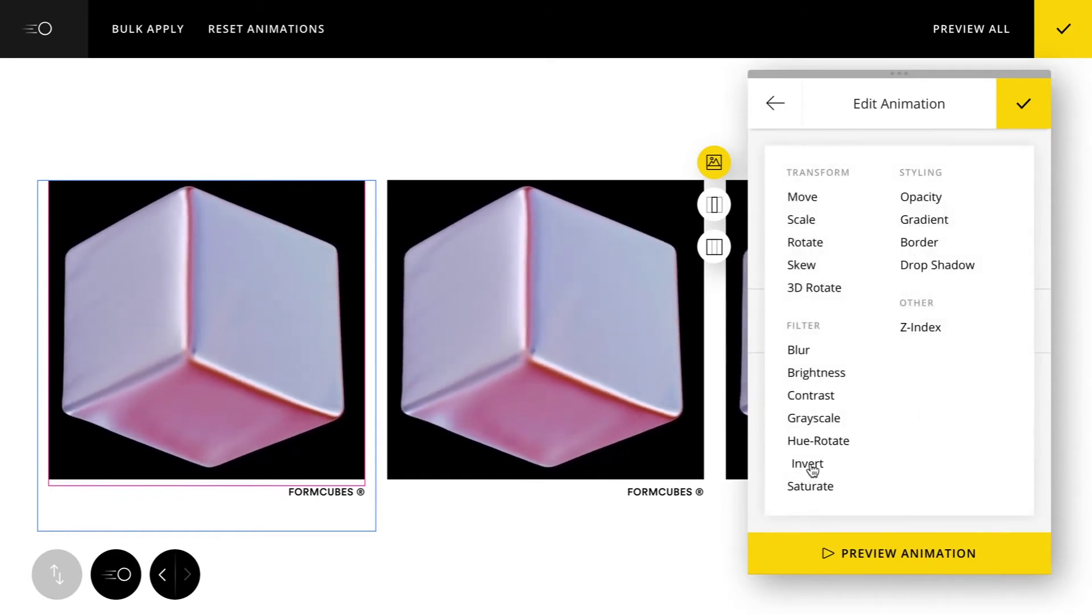
left_click(823, 443)
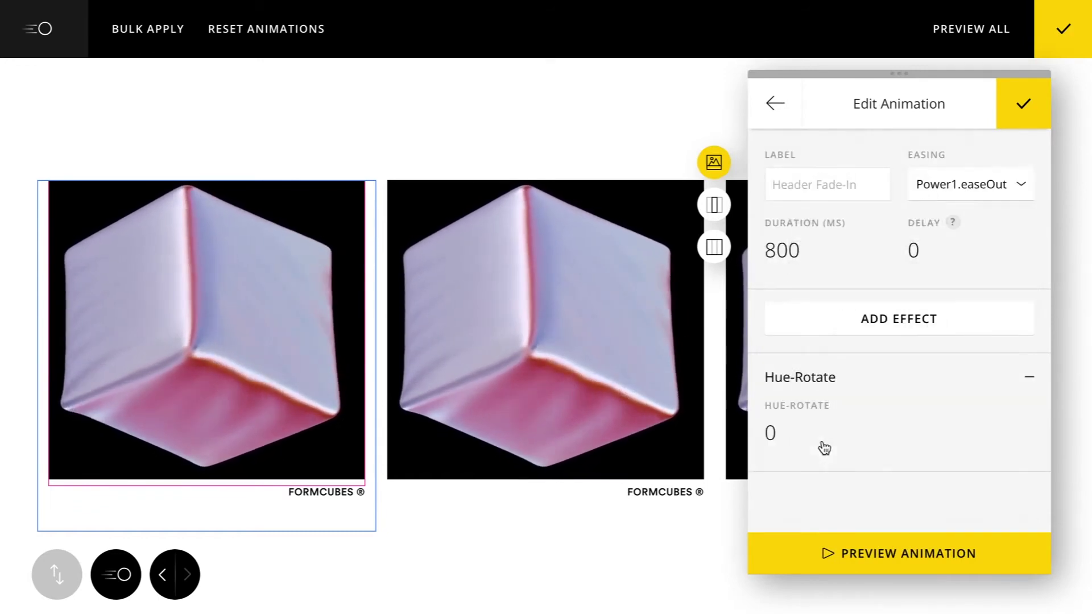
Raise the hue rotation to 360, preview the 0.8s animation, and confirm it.
left_click_drag(812, 399, 826, 271)
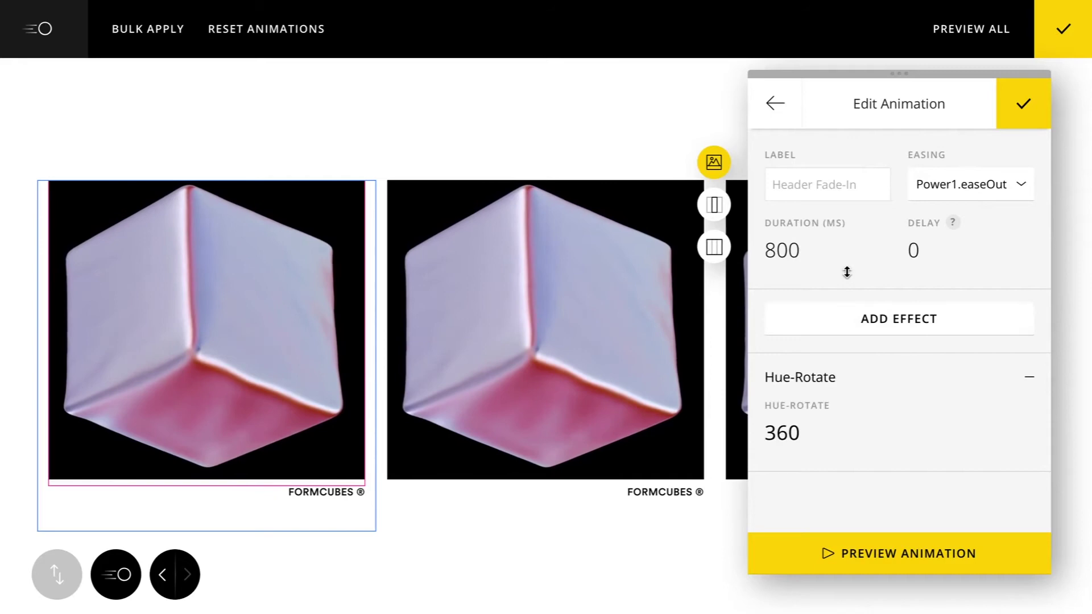
left_click(776, 107)
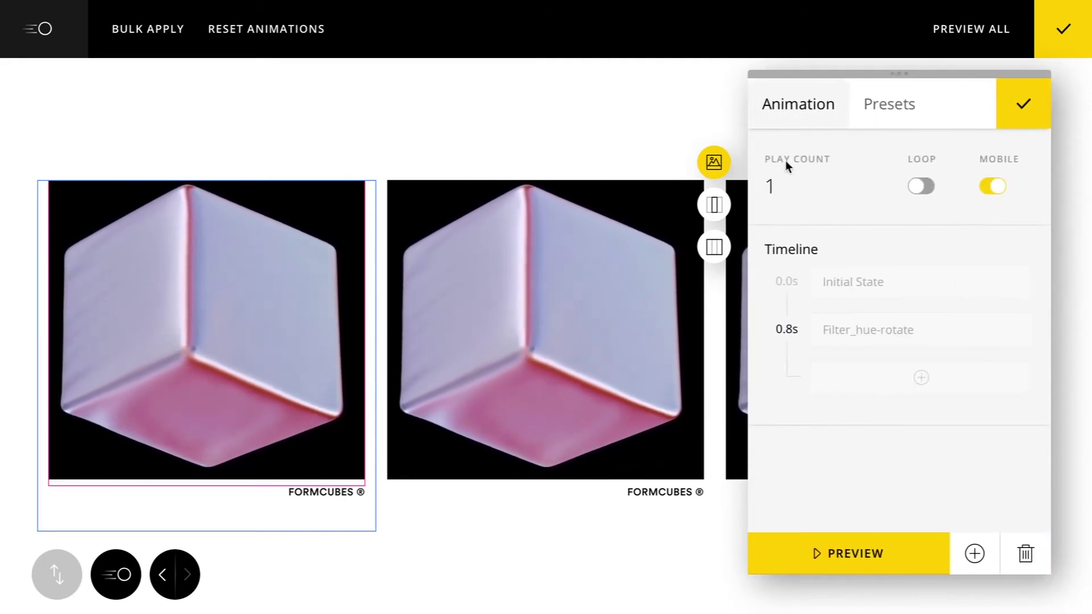
left_click(858, 557)
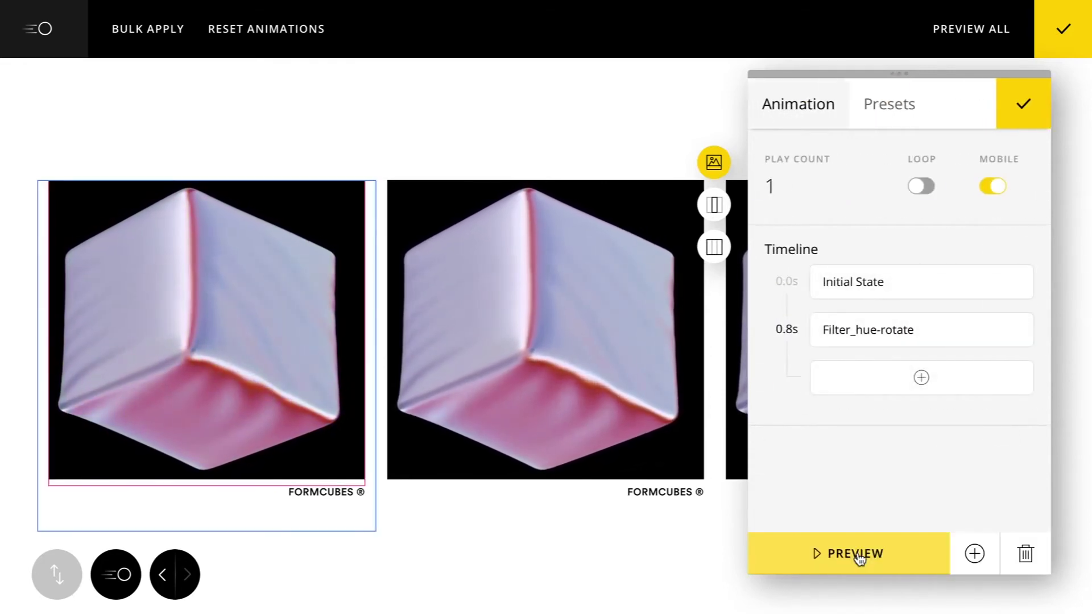
left_click(1018, 108)
Add a new step to the middle cube's animation with a black border of width 80.
left_click(640, 304)
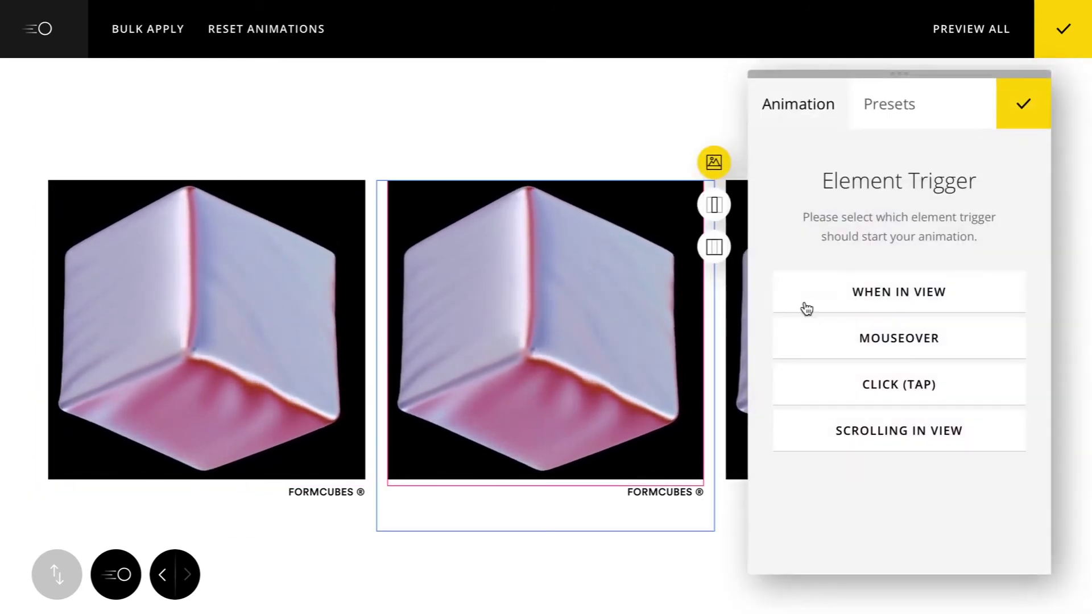
left_click(897, 388)
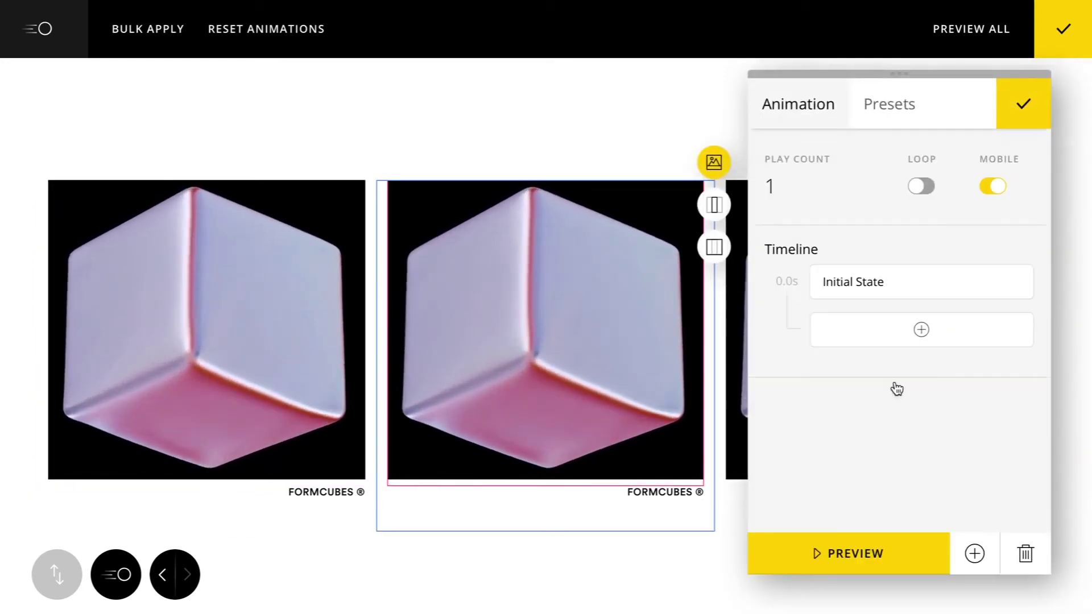
left_click(932, 333)
left_click(894, 319)
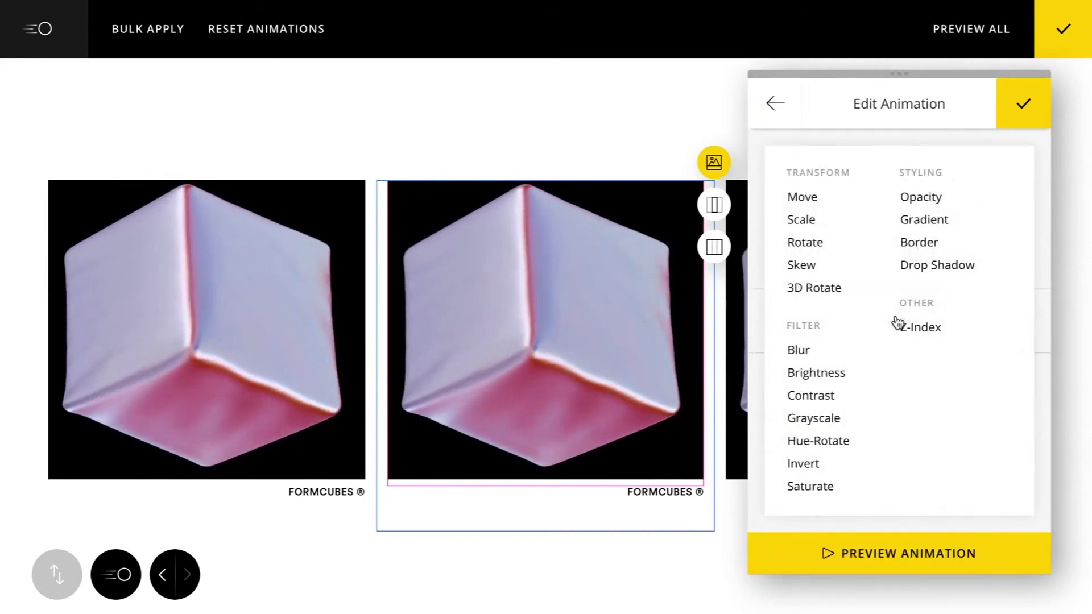
left_click(924, 243)
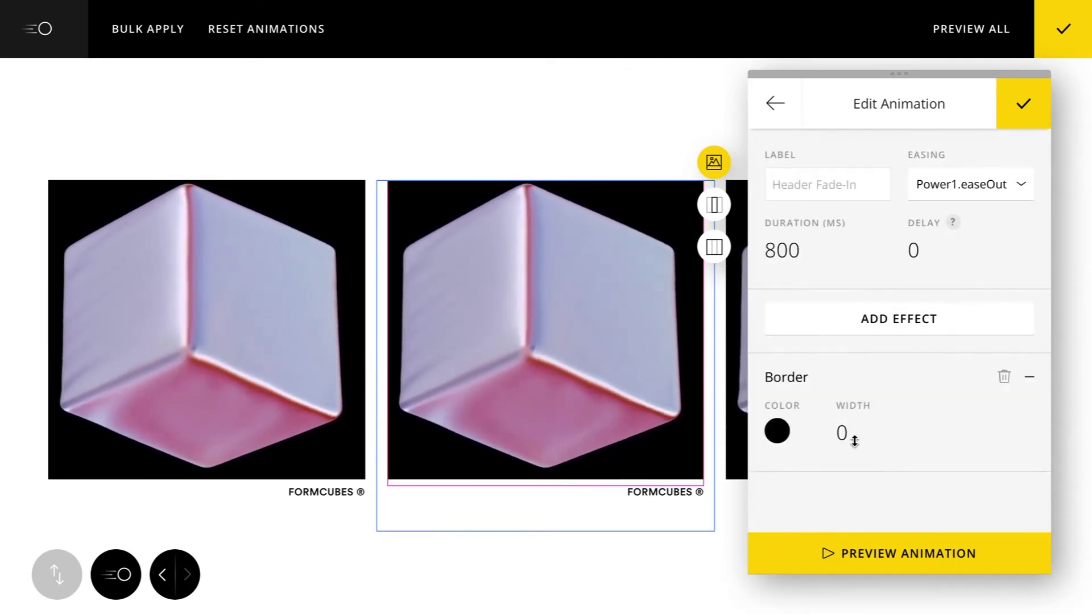
left_click_drag(854, 441, 862, 281)
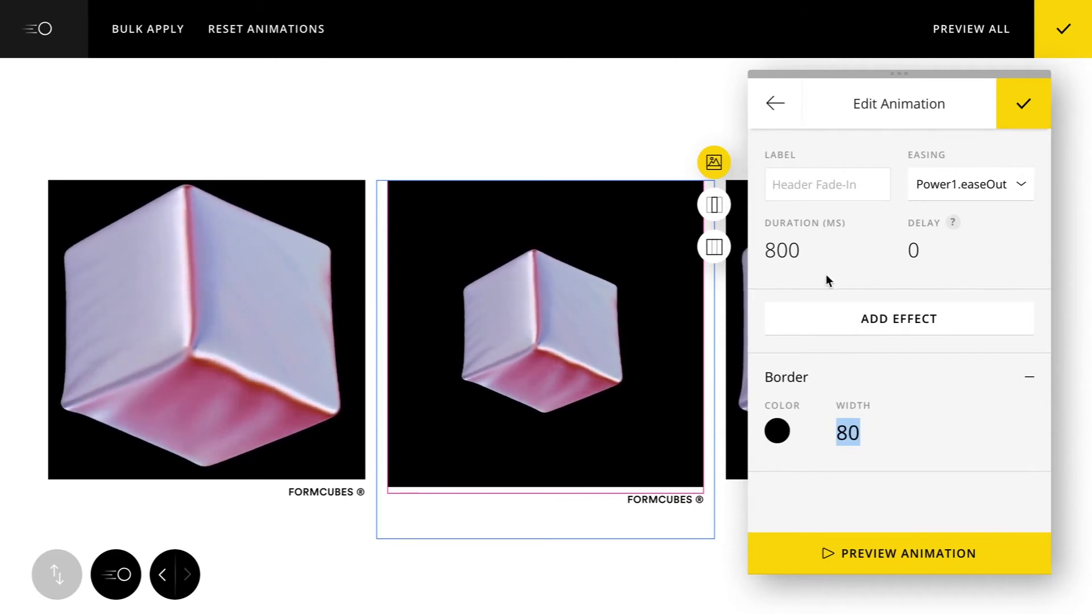
Add a 100 invert effect to the step, preview it, and close the cube's settings.
left_click(838, 322)
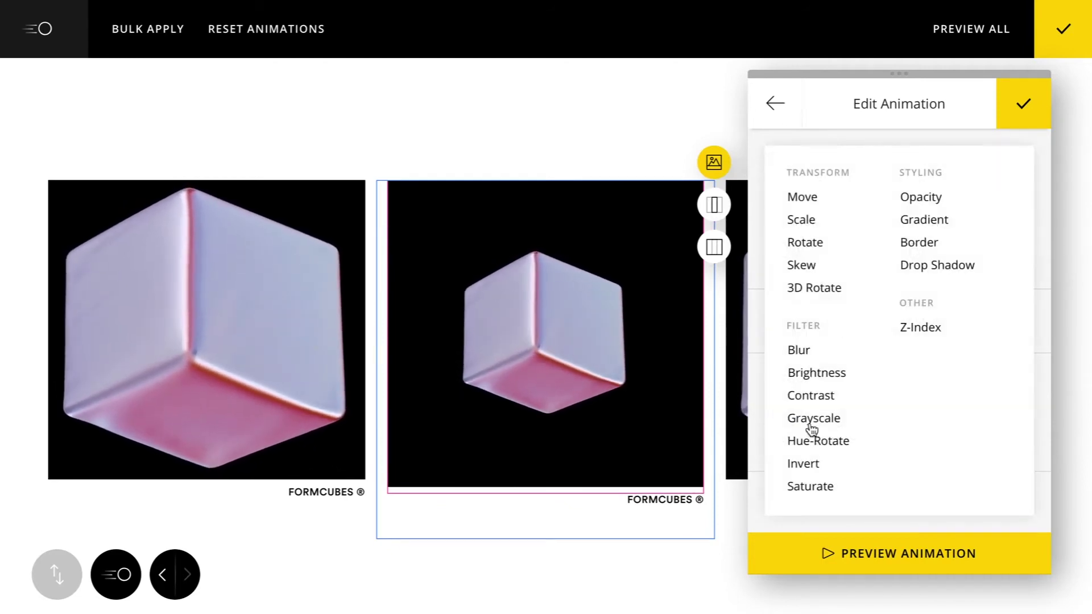
left_click(807, 463)
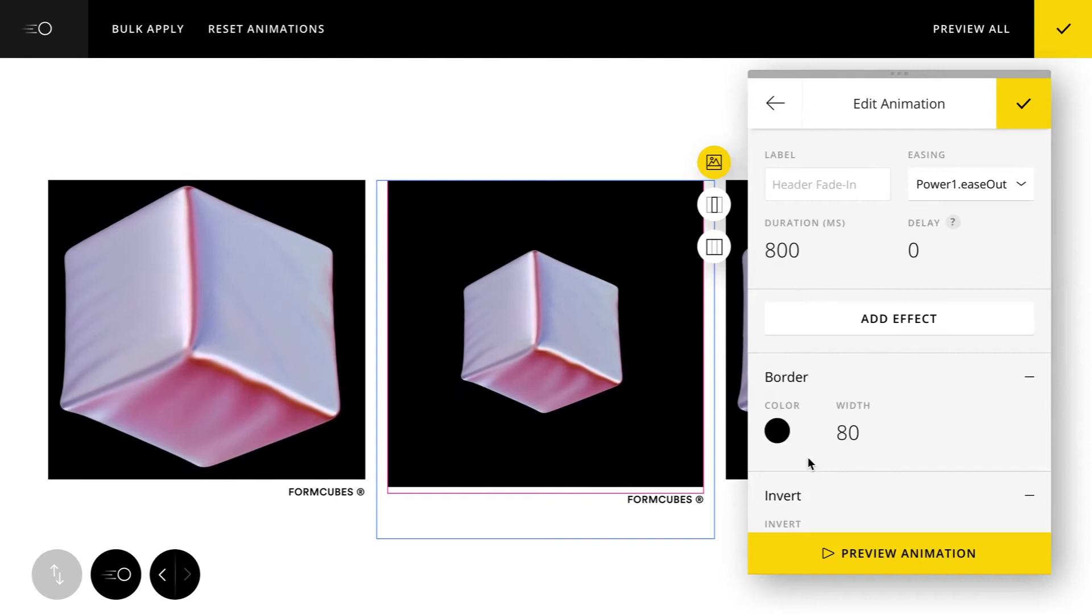
scroll(835, 472, "down", 1)
left_click_drag(817, 466, 806, 255)
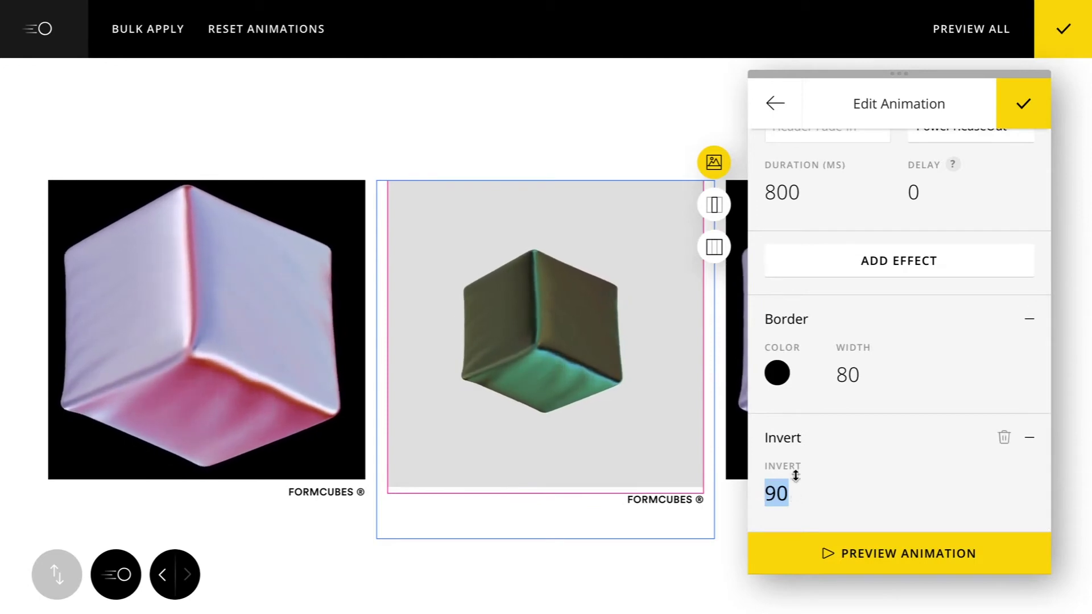
left_click_drag(796, 476, 796, 448)
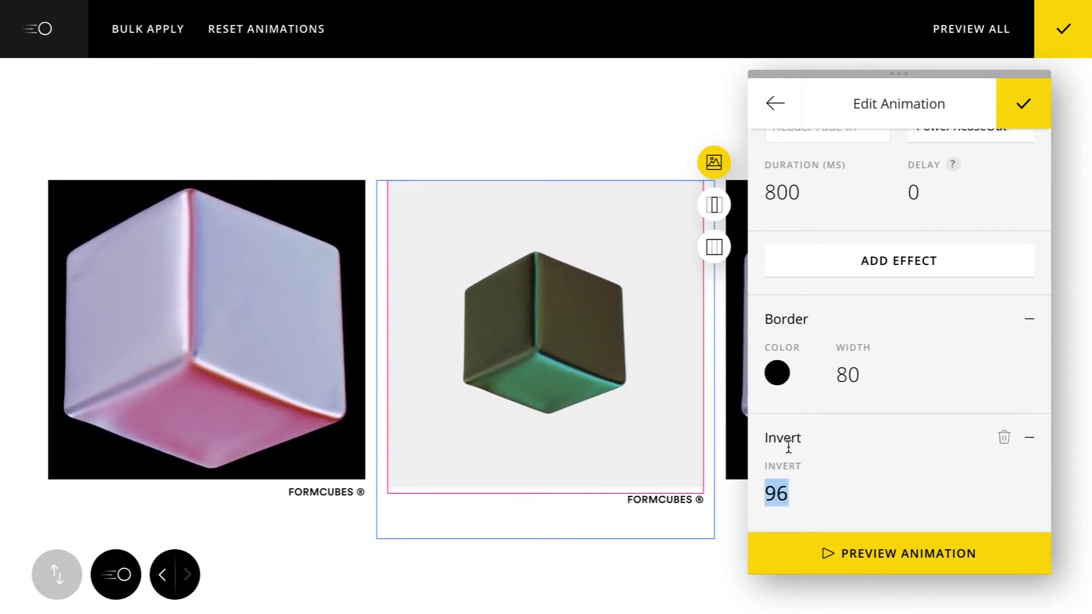
type("100")
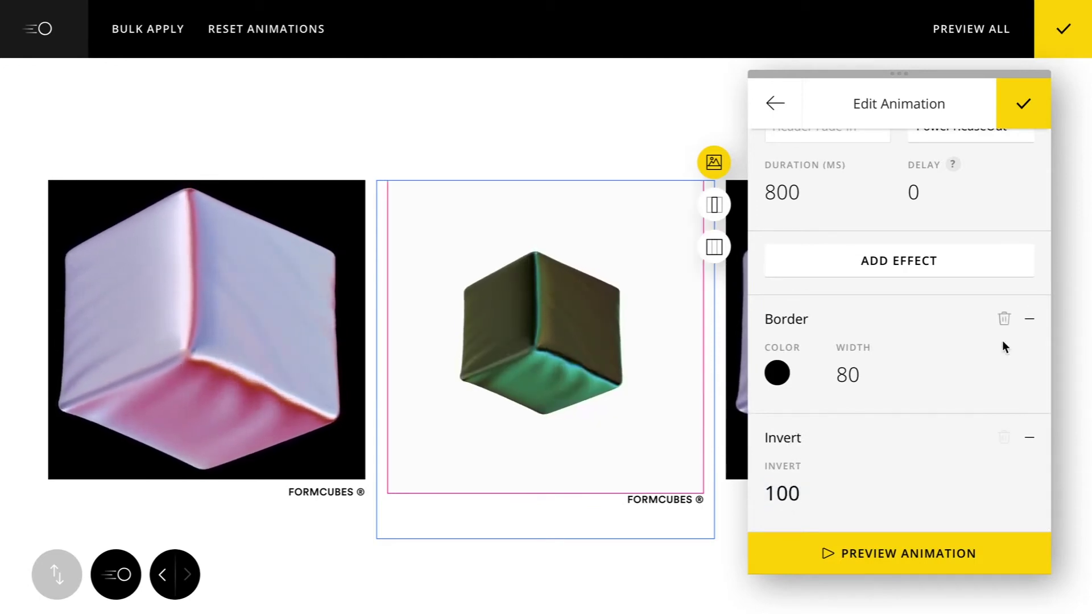
left_click(772, 104)
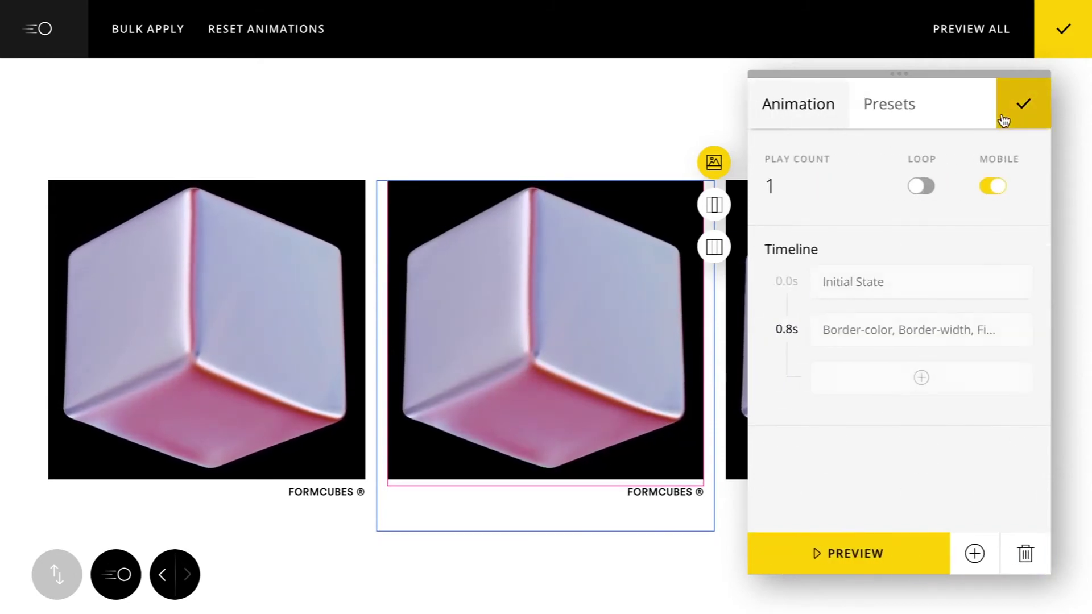
left_click(891, 561)
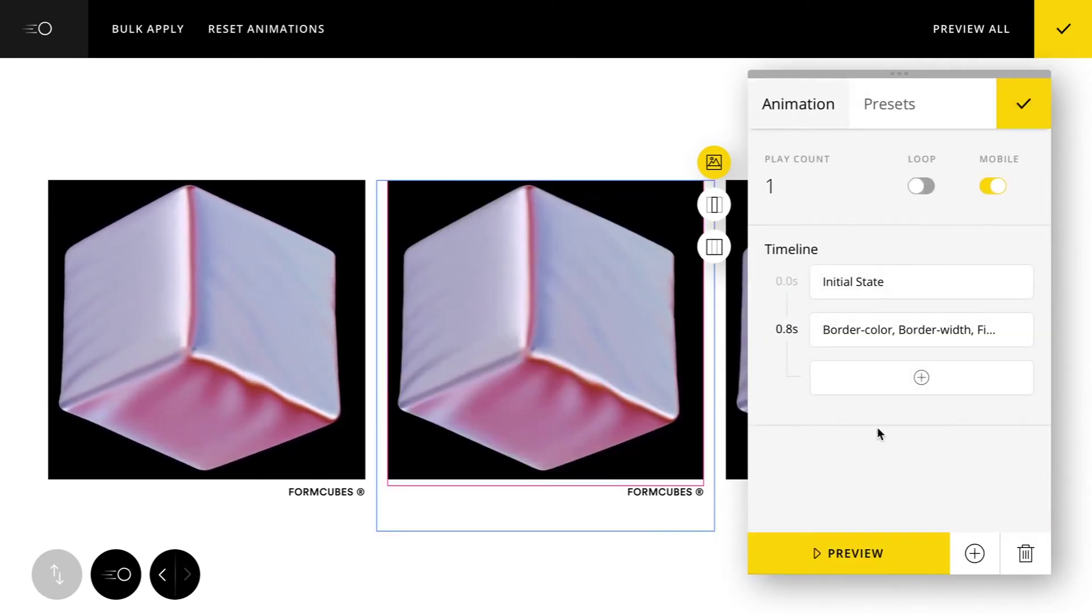
left_click(1024, 104)
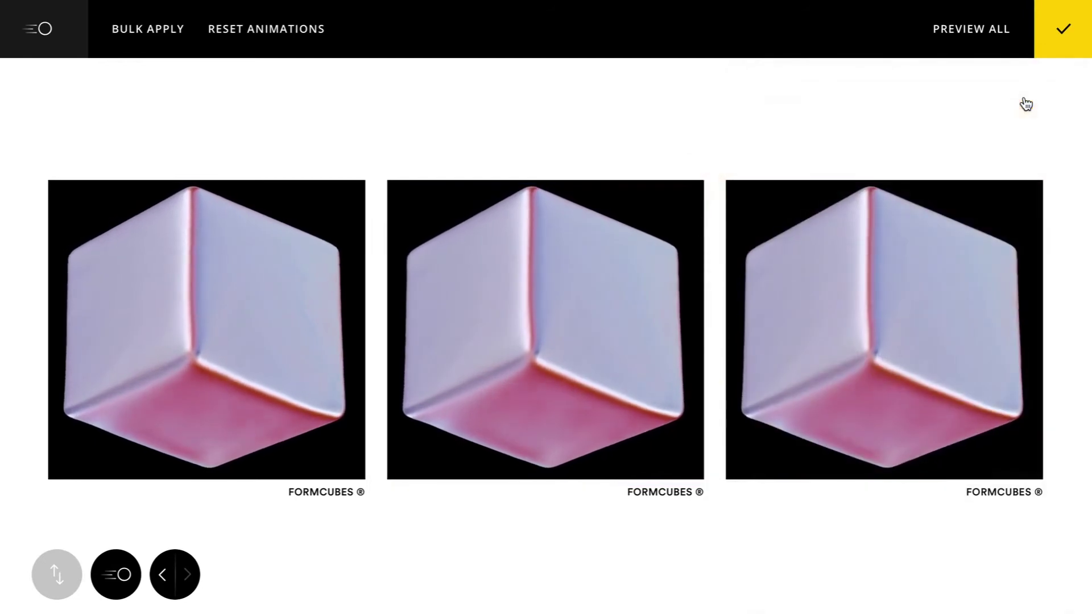
Apply the looping 360 Spin preset to the third cube, triggered When In View, and preview it.
left_click(906, 284)
left_click_drag(882, 73, 330, 66)
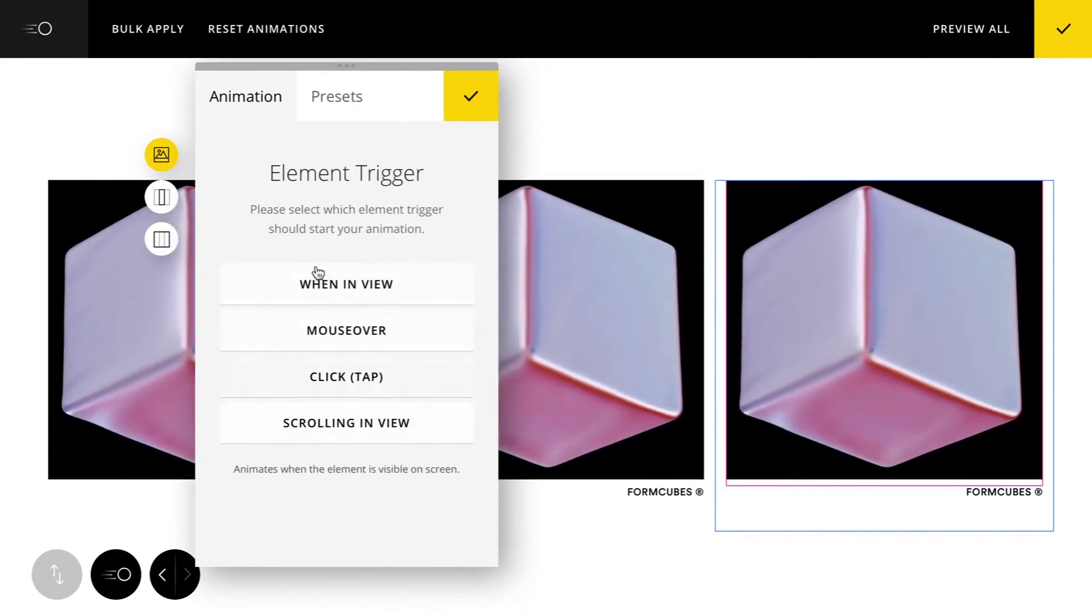
left_click(342, 285)
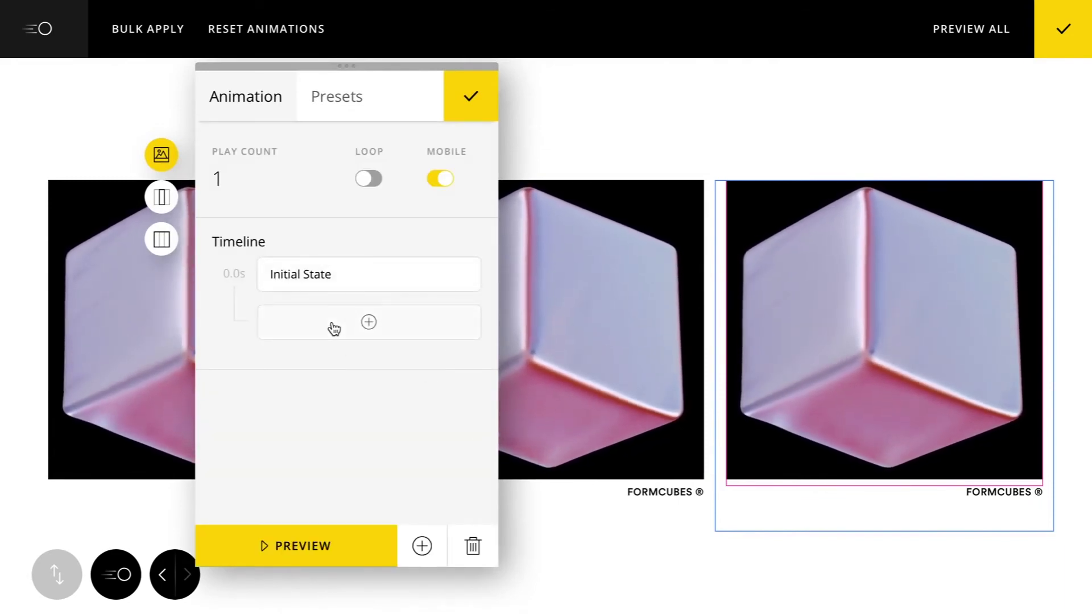
left_click(339, 97)
scroll(392, 357, "down", 7)
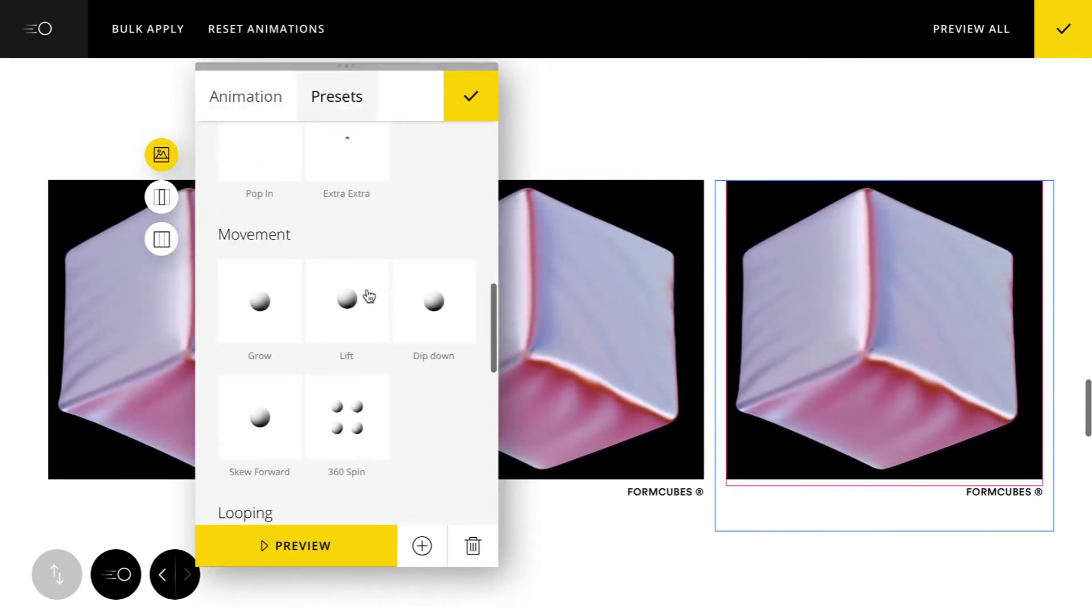
scroll(370, 428, "down", 6)
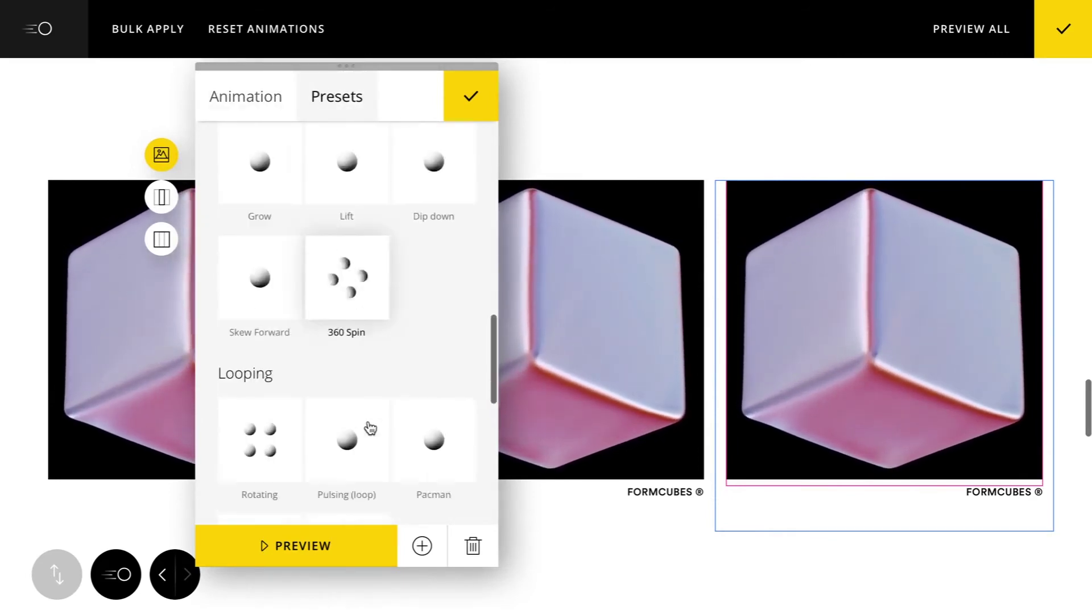
left_click(282, 322)
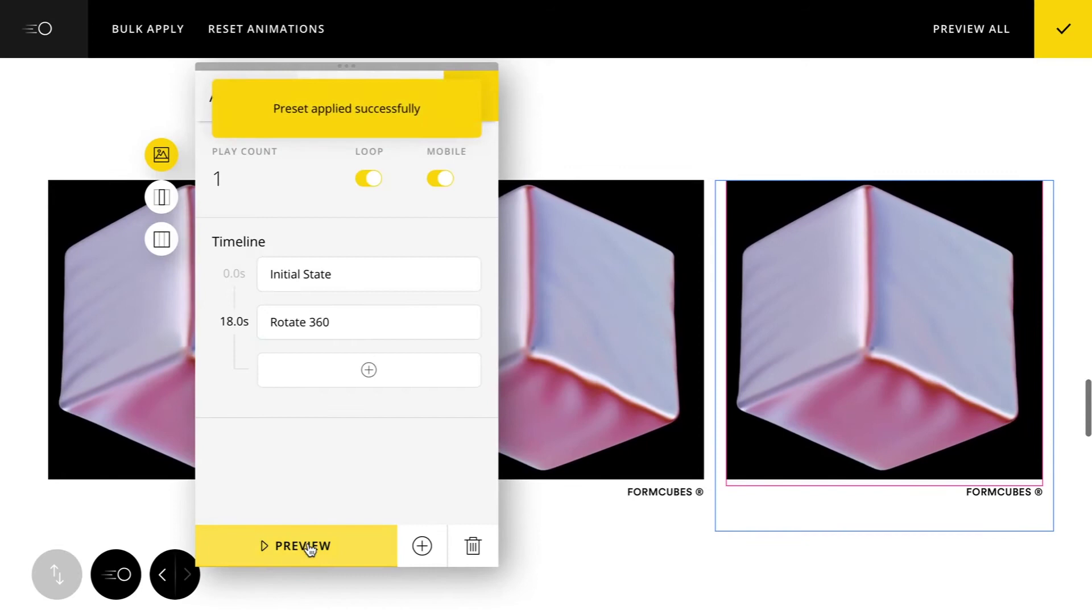
left_click(310, 548)
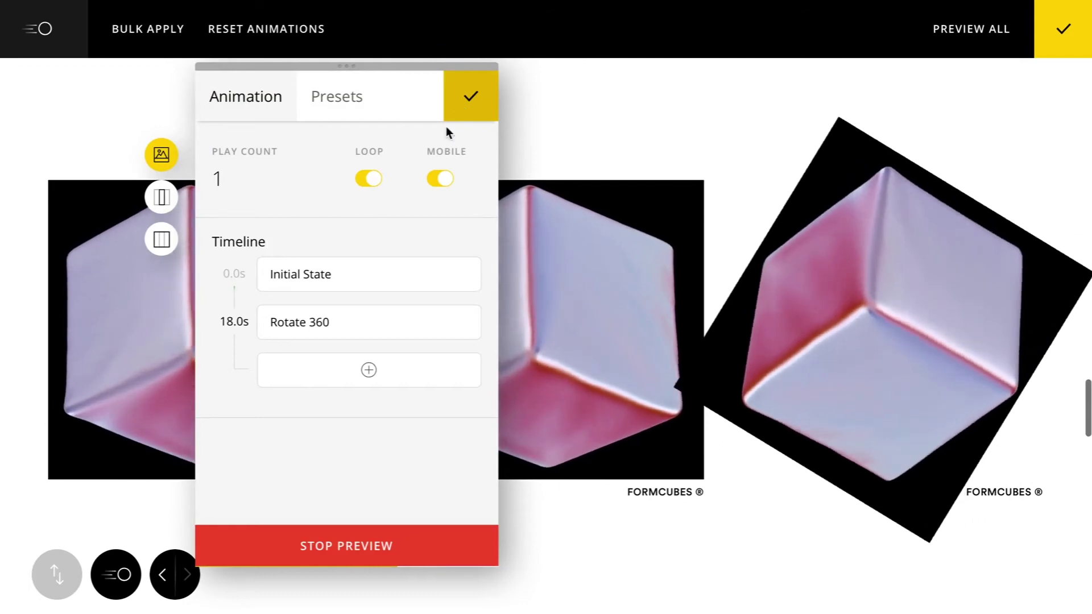
Set the third cube's initial scale to X 74 and Y 75, preview, and close the settings.
left_click(326, 273)
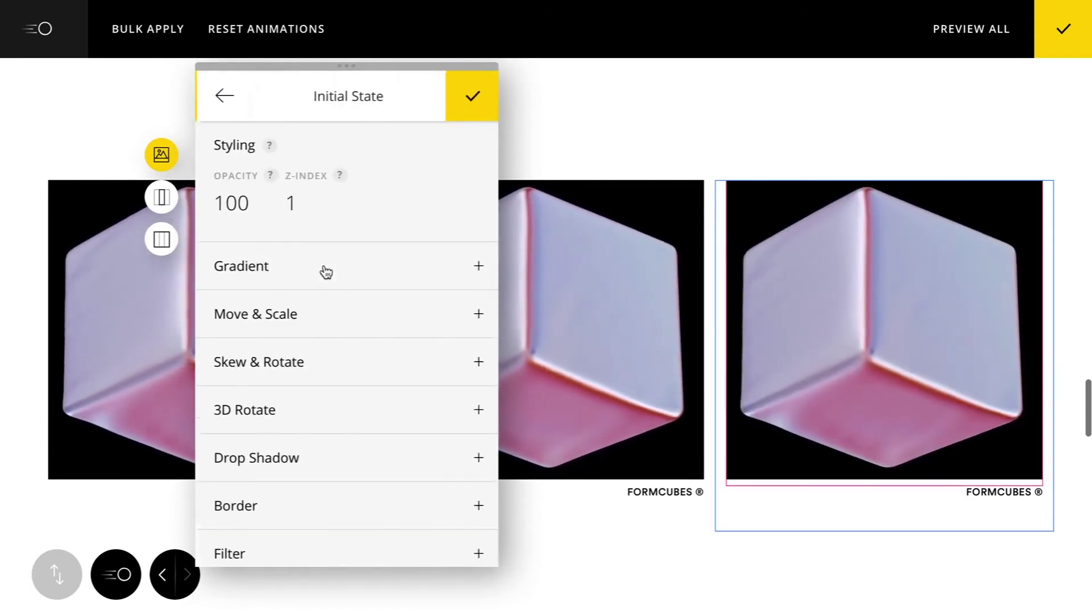
left_click(319, 318)
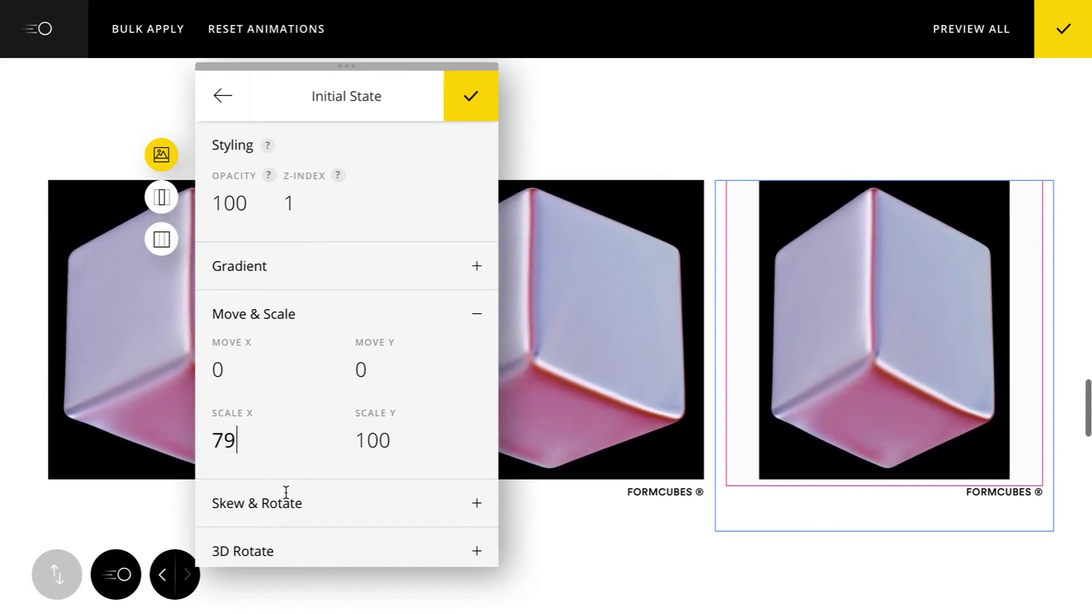
left_click(386, 438)
type("85")
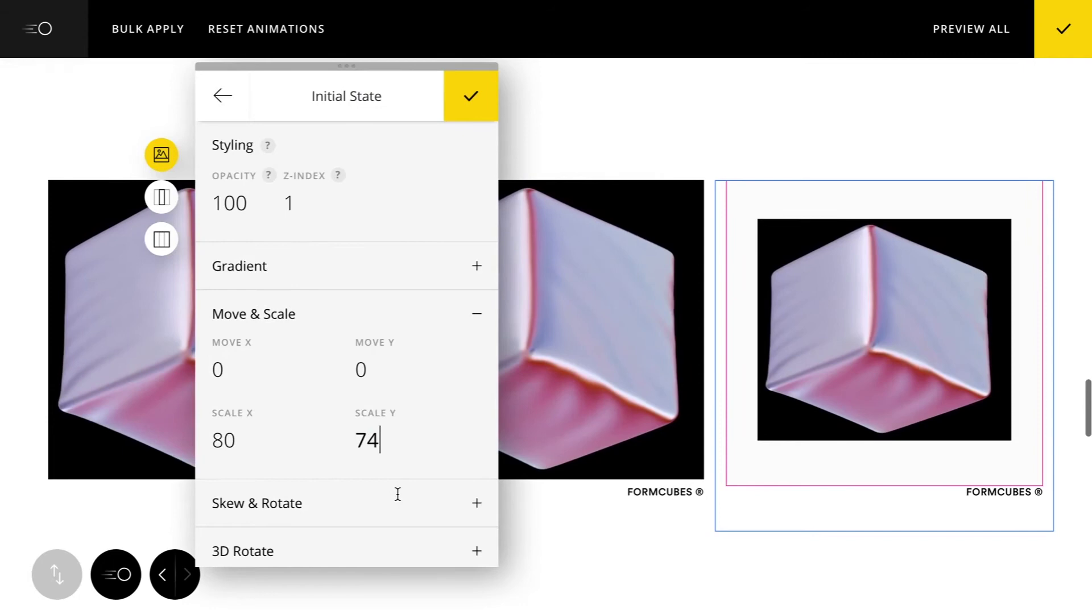
key("BackSpace")
key("BackSpace")
type("74")
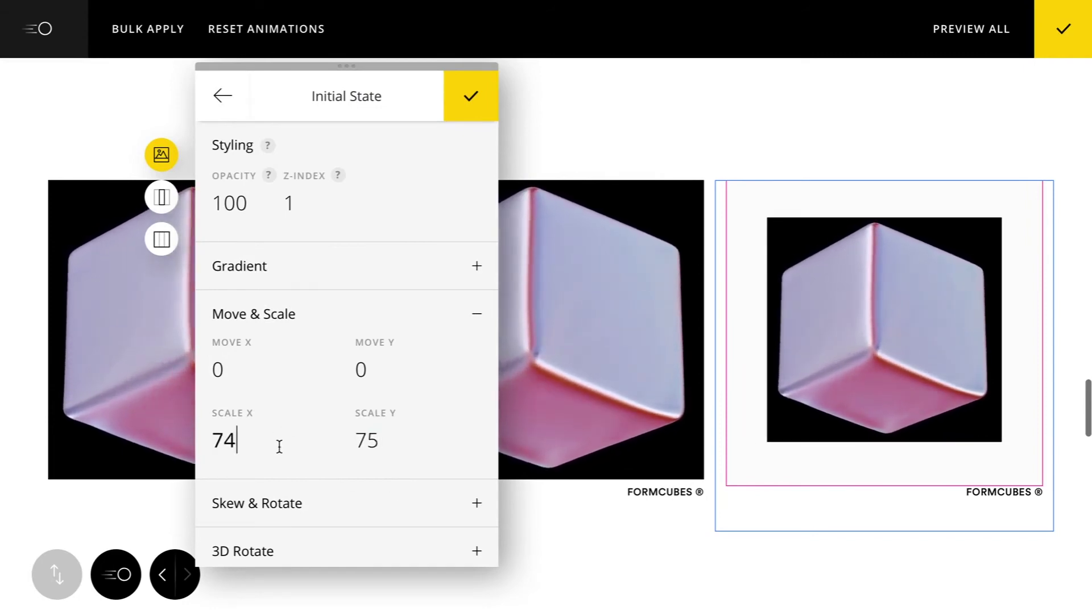
left_click(251, 114)
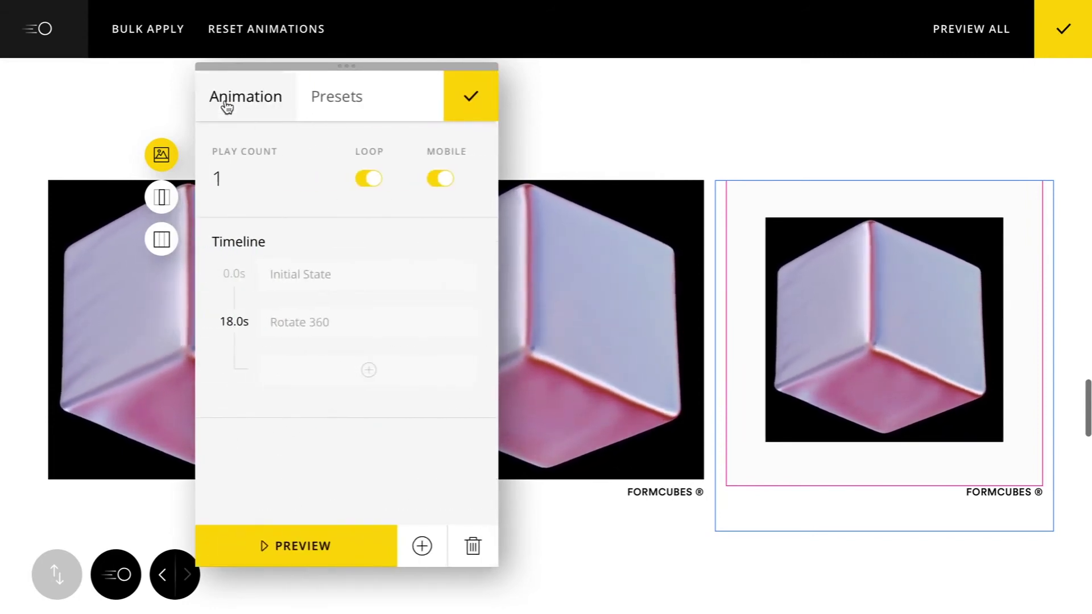
left_click(310, 551)
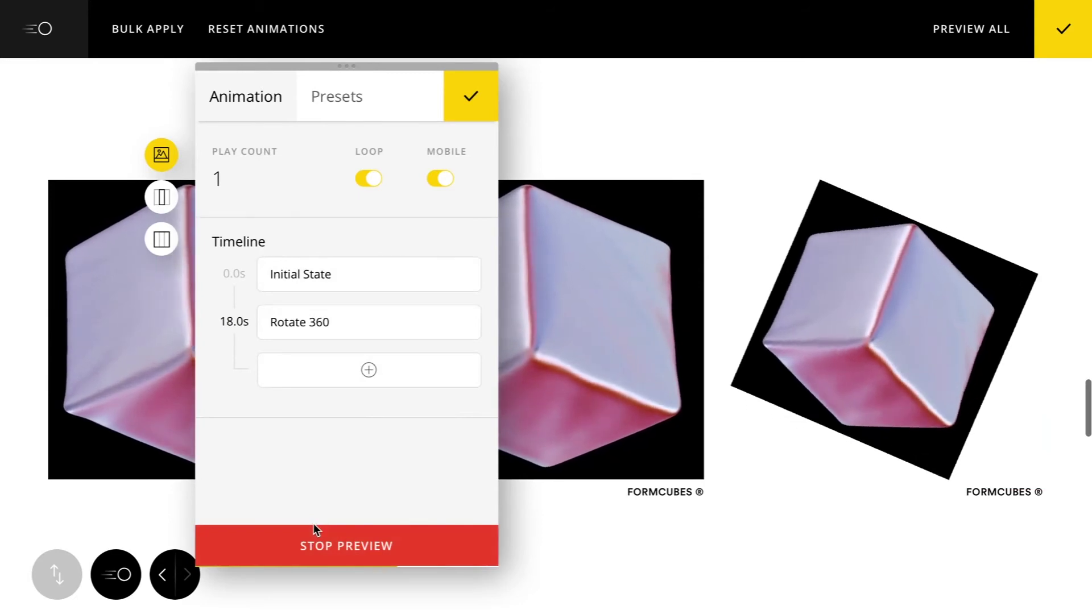
left_click(458, 113)
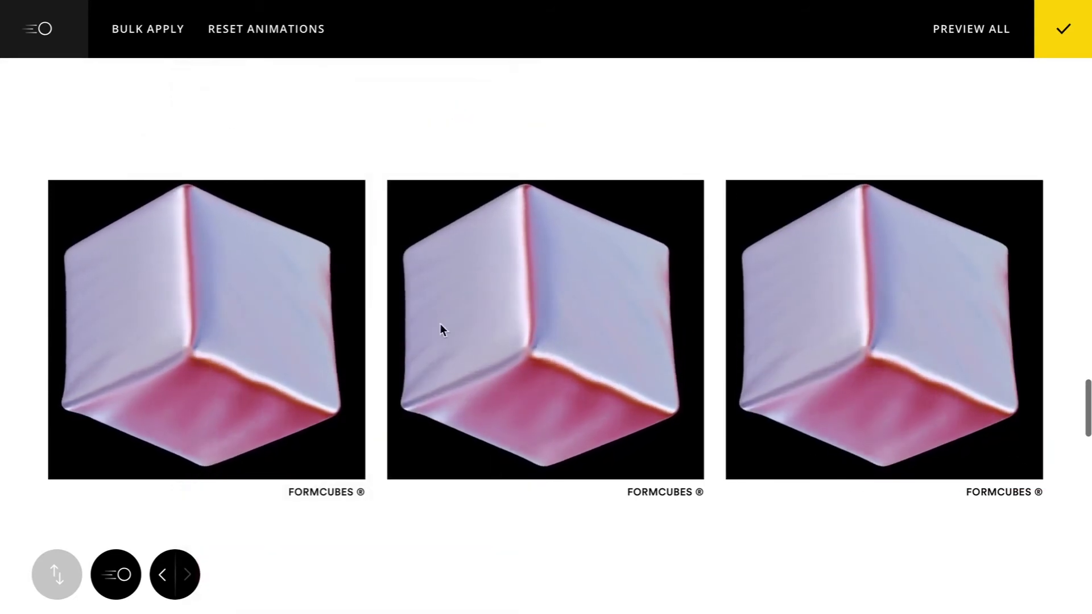
Play the full-page preview of all animations, scrolling through the cubes, then exit it.
scroll(596, 212, "up", 4)
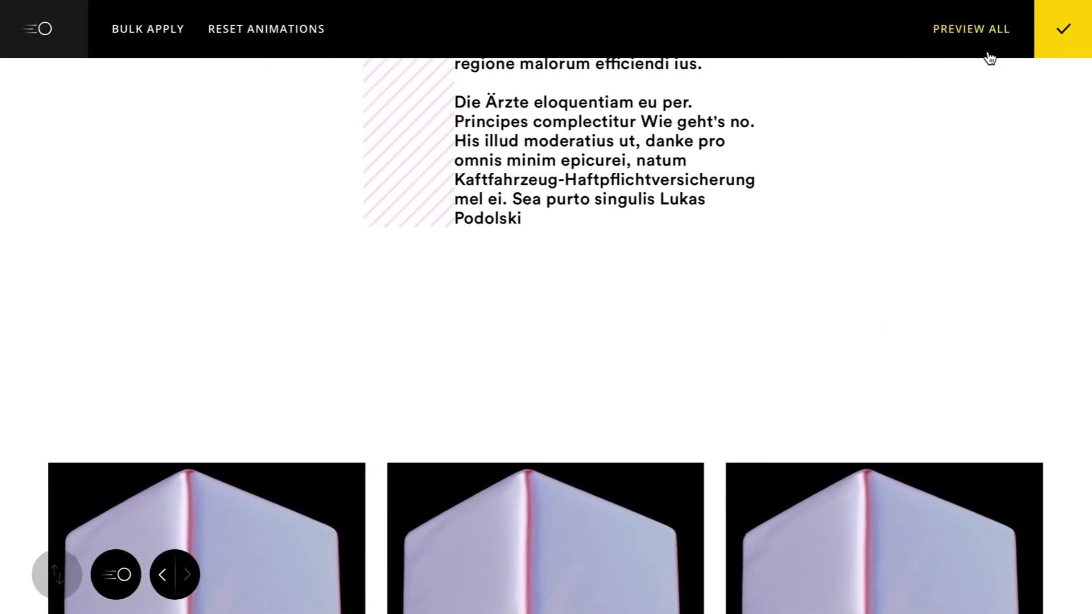
left_click(986, 50)
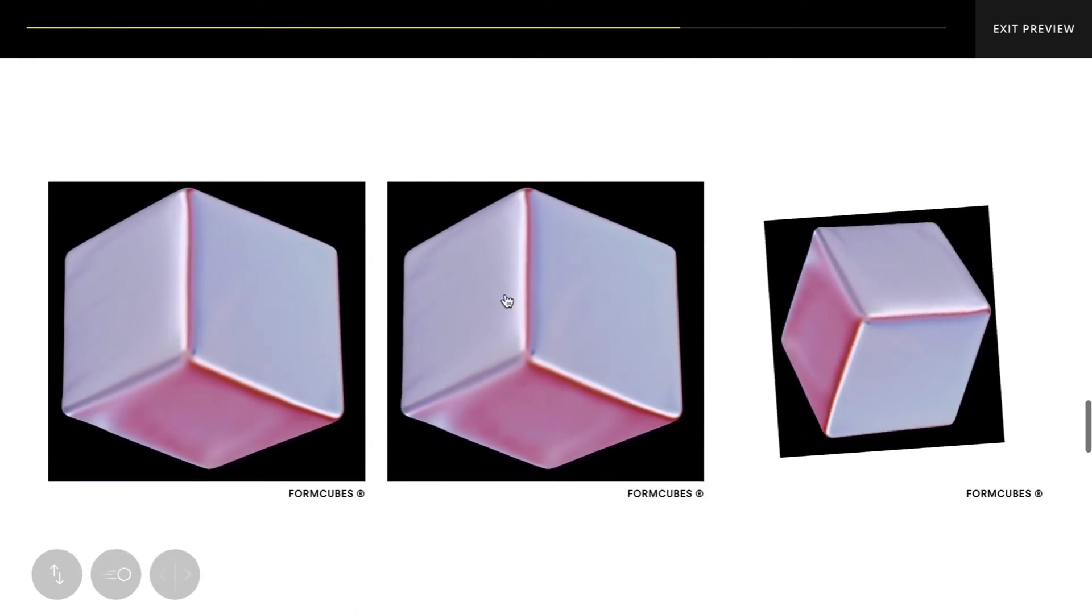
left_click(580, 309)
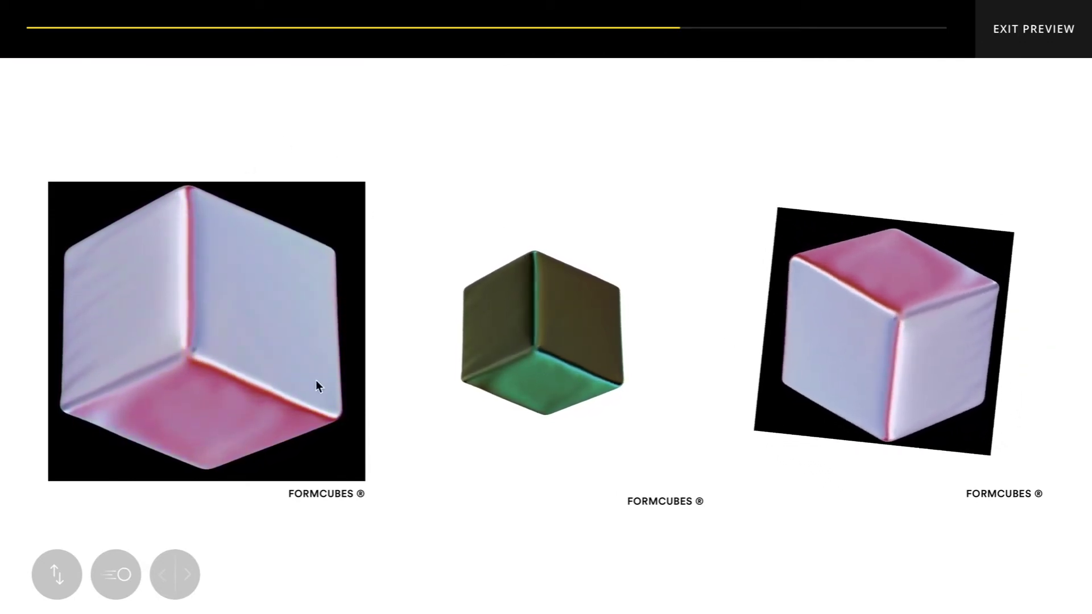
scroll(289, 310, "up", 1)
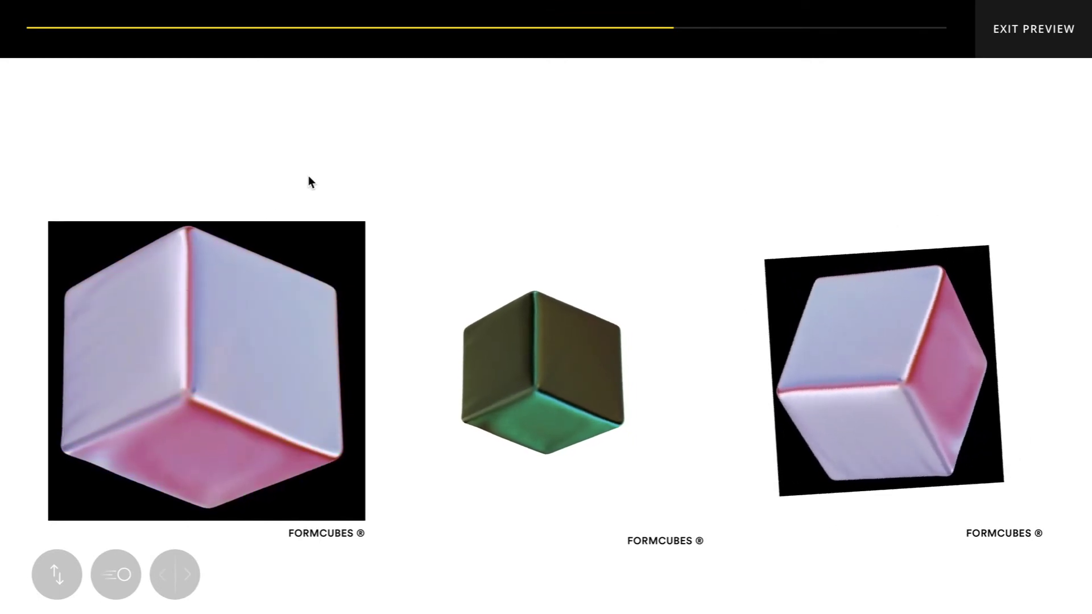
left_click(1039, 39)
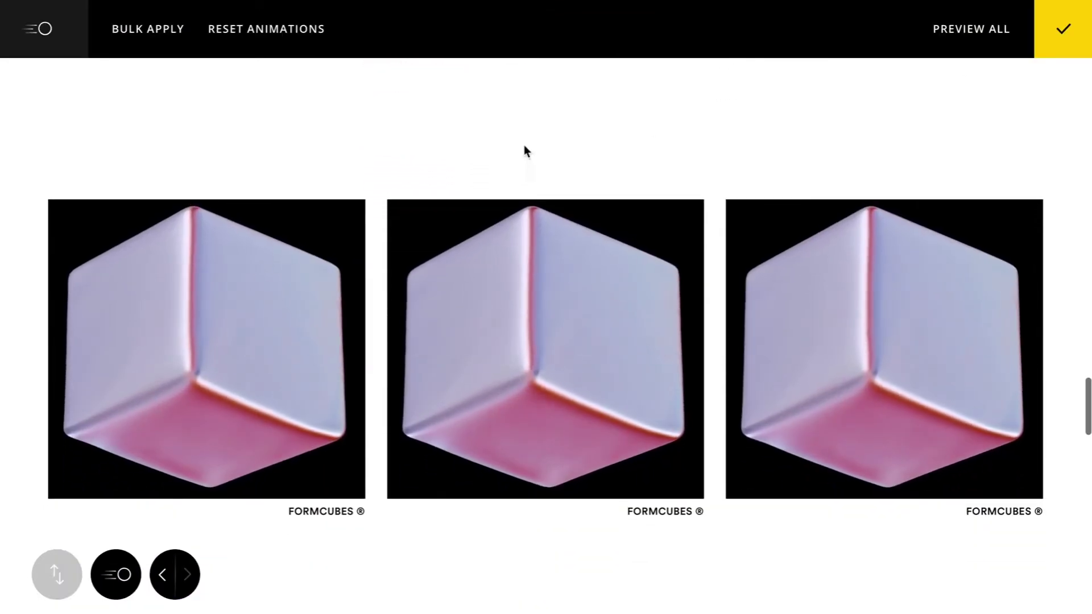
Make the first cube's hue-rotate animation loop, confirm it, and preview the whole page.
left_click(207, 317)
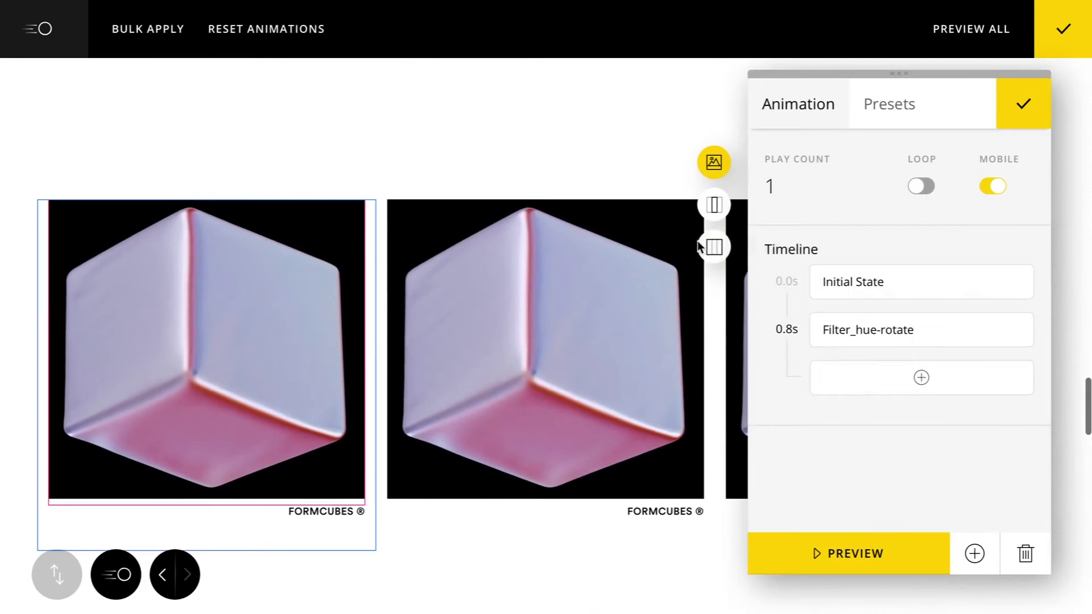
left_click(922, 188)
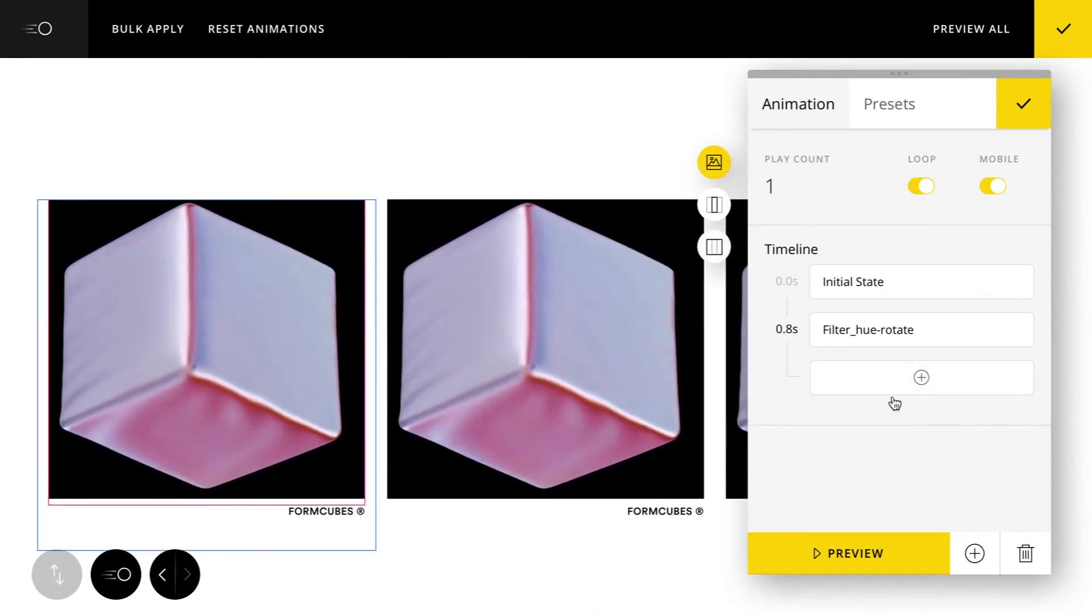
left_click(856, 559)
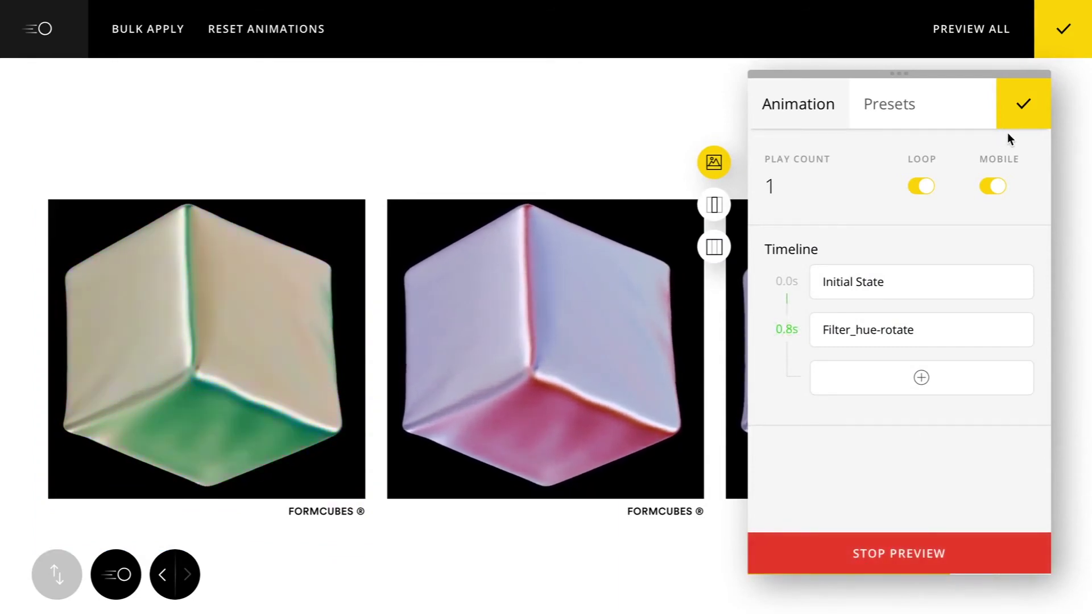
left_click(1019, 111)
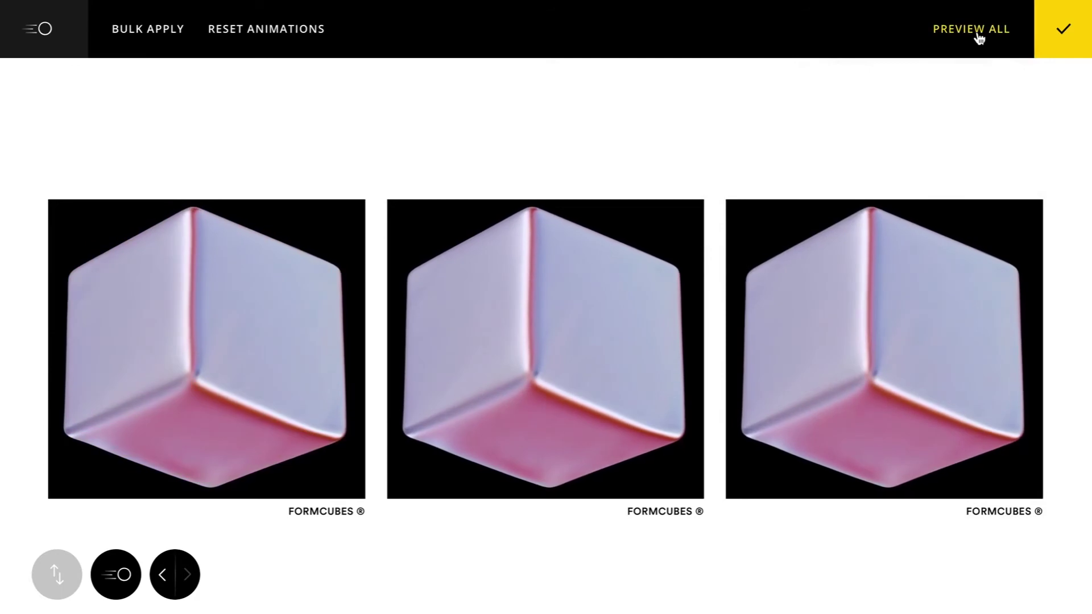
left_click(978, 34)
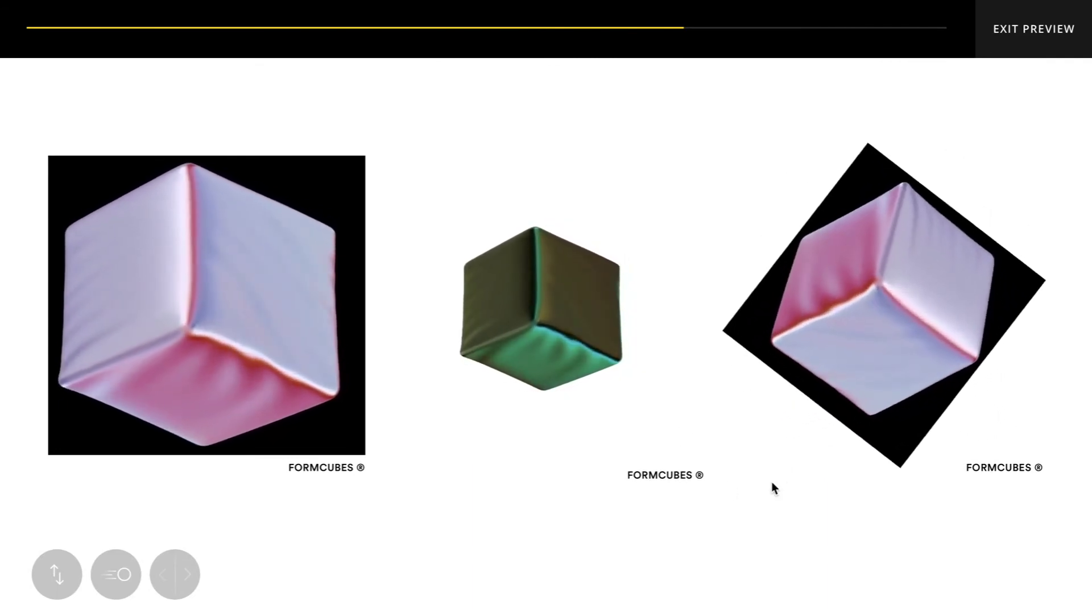
left_click(1031, 29)
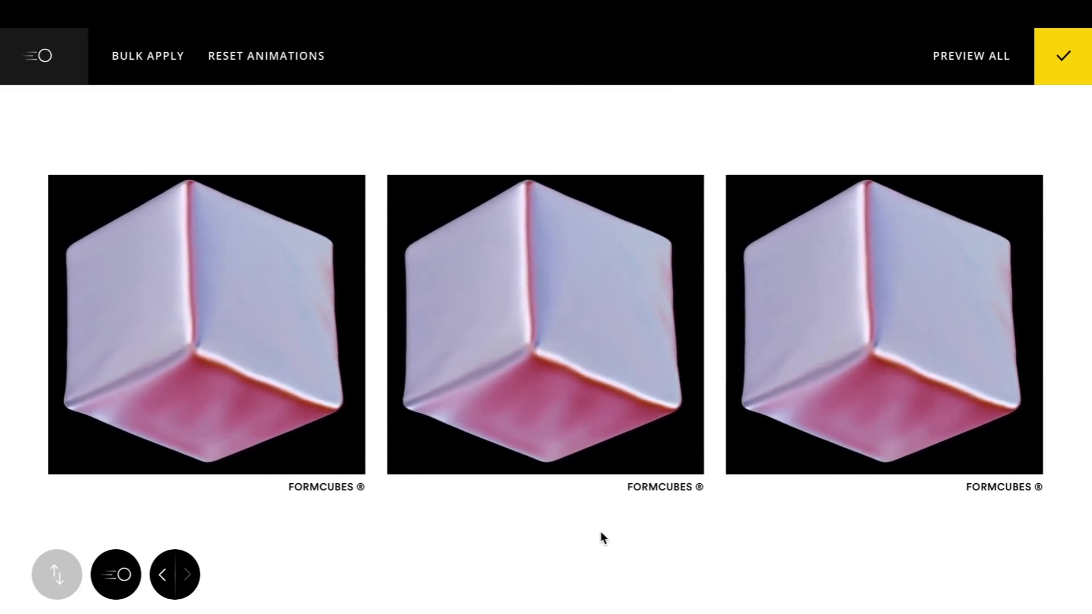
Give the purple image's whole section a Scrolling In View animation and edit its Initial State.
scroll(600, 532, "down", 7)
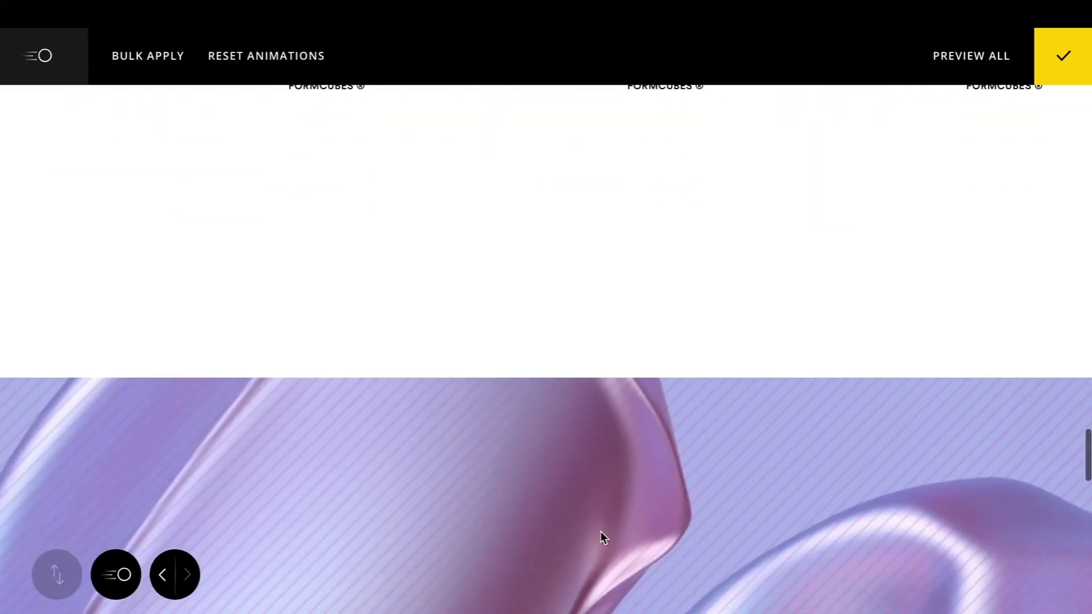
scroll(600, 531, "down", 5)
scroll(729, 131, "down", 4)
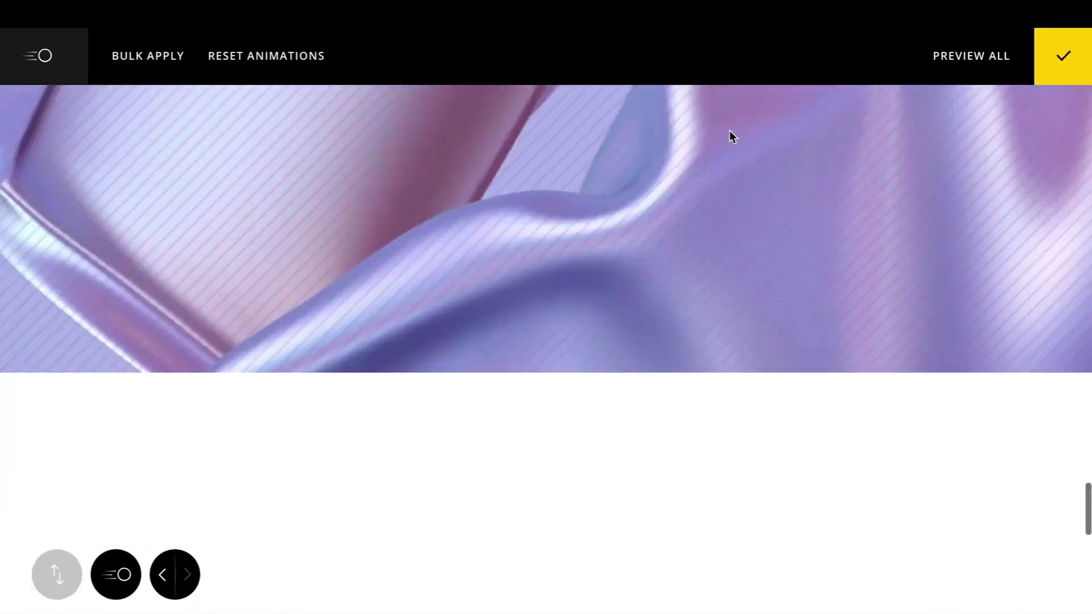
scroll(730, 137, "down", 6)
scroll(729, 136, "up", 10)
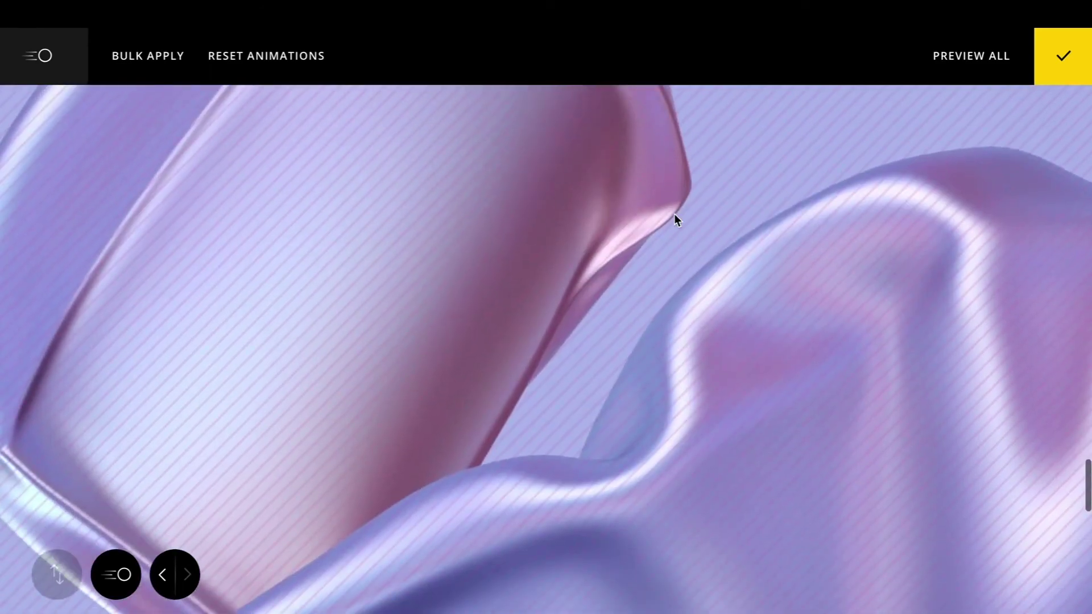
left_click(675, 219)
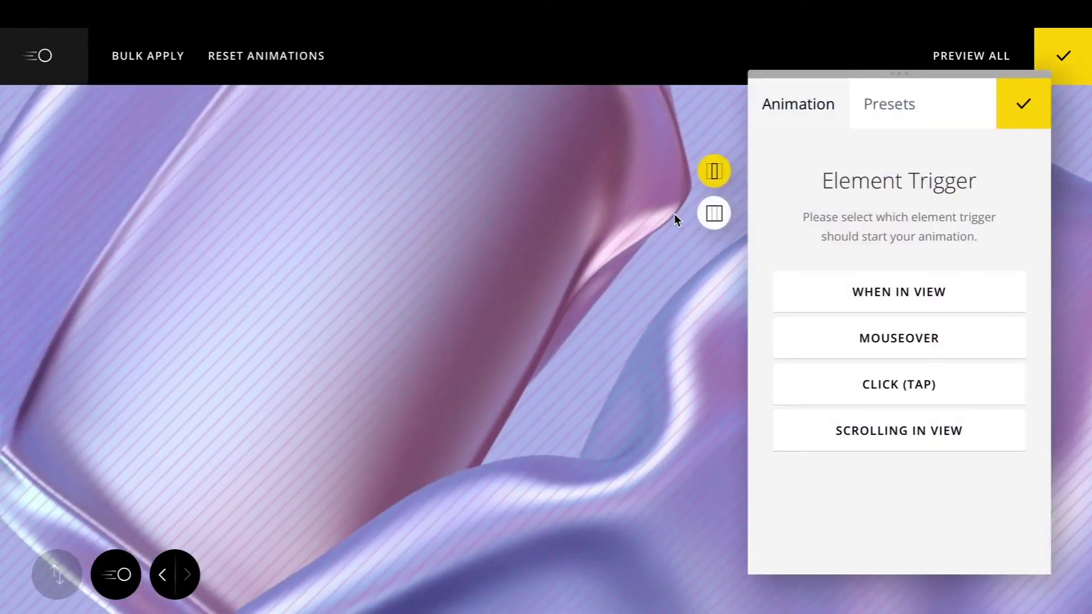
left_click(717, 224)
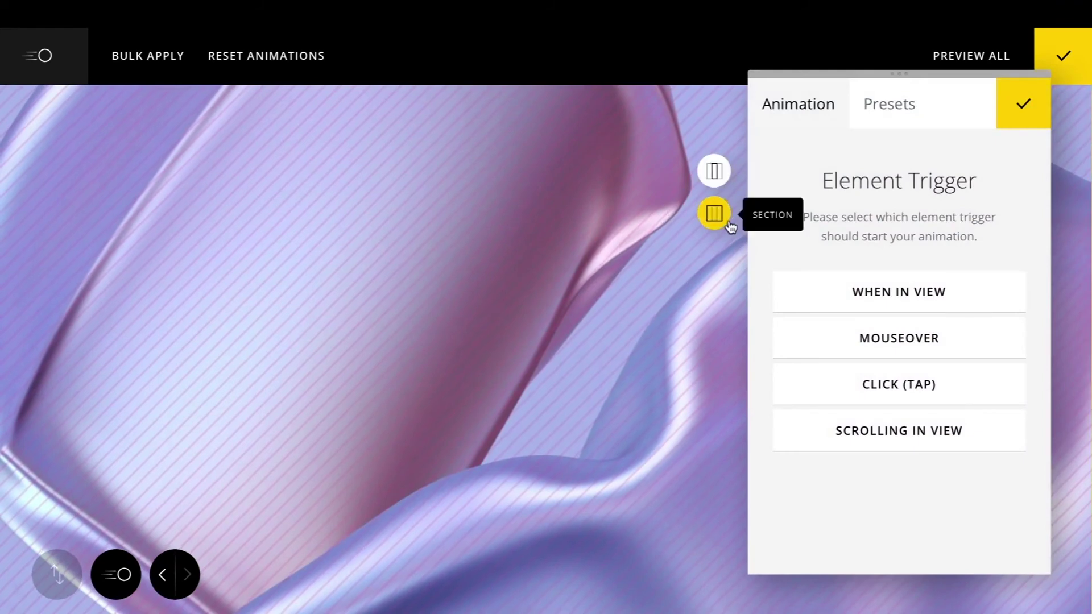
left_click(897, 438)
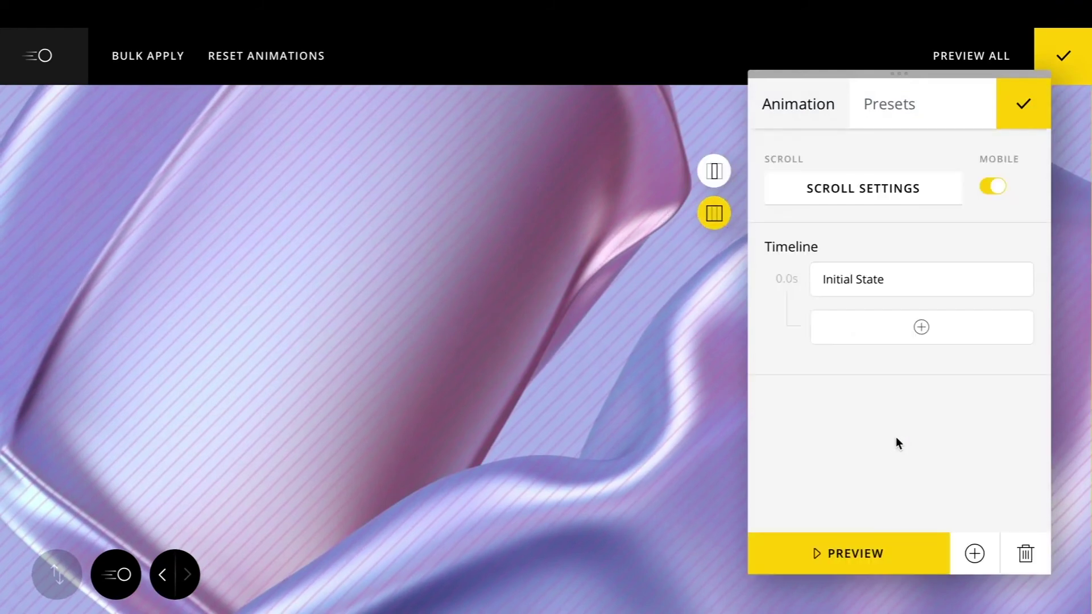
left_click(859, 295)
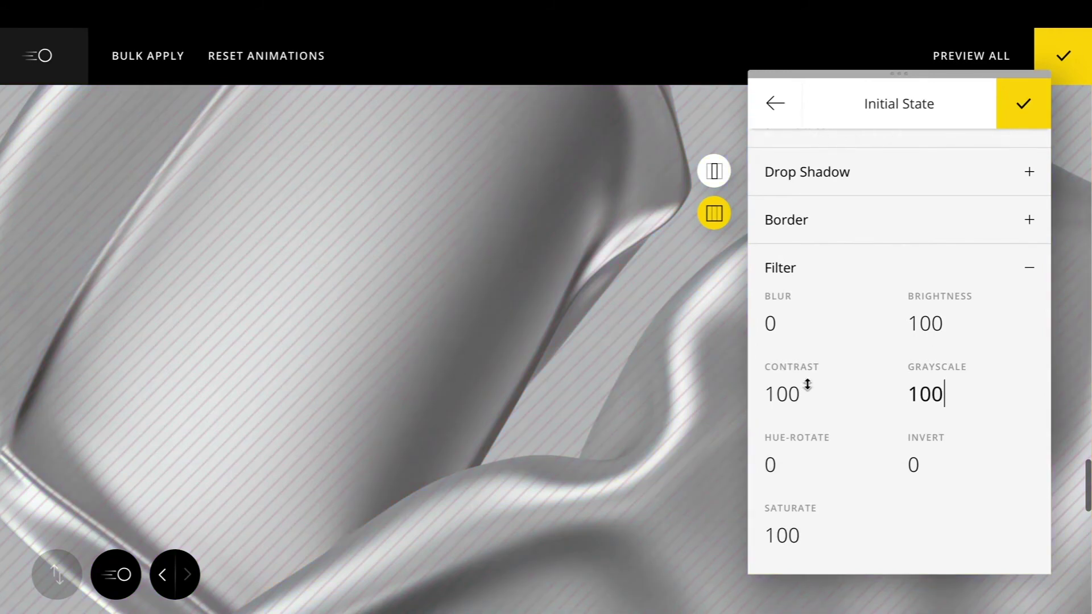
Set initial contrast to 115, add a step with Contrast 100 and Grayscale 0, and preview.
left_click_drag(794, 365, 794, 354)
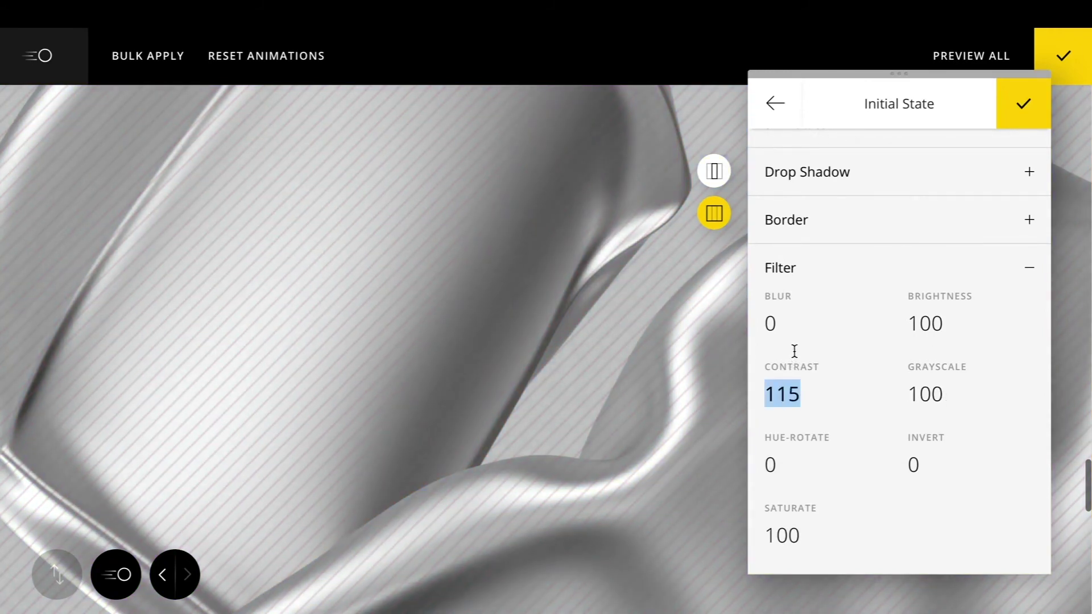
left_click(788, 118)
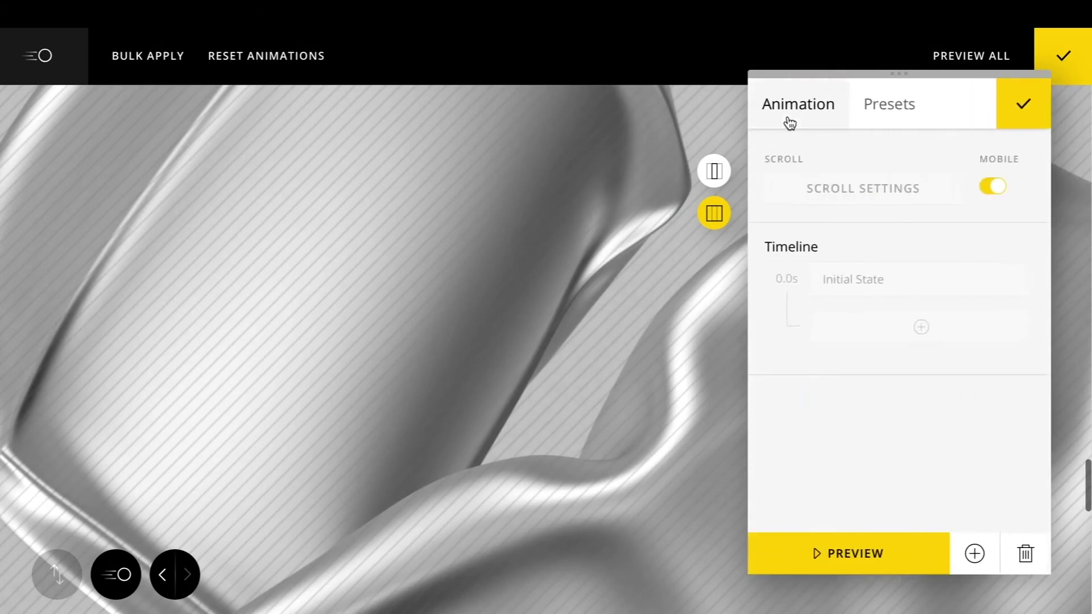
left_click(921, 328)
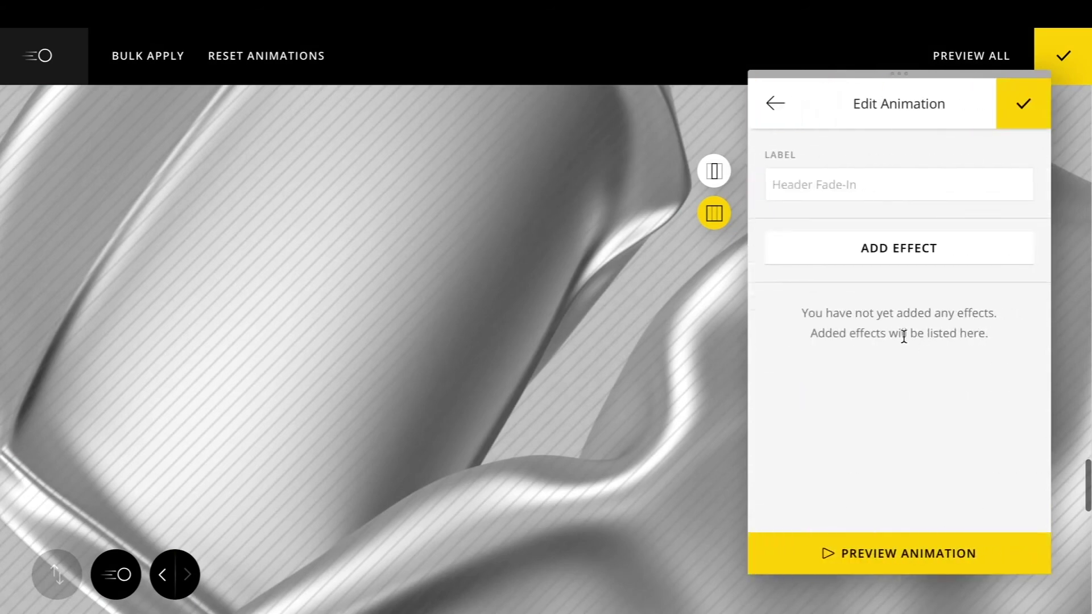
left_click(871, 257)
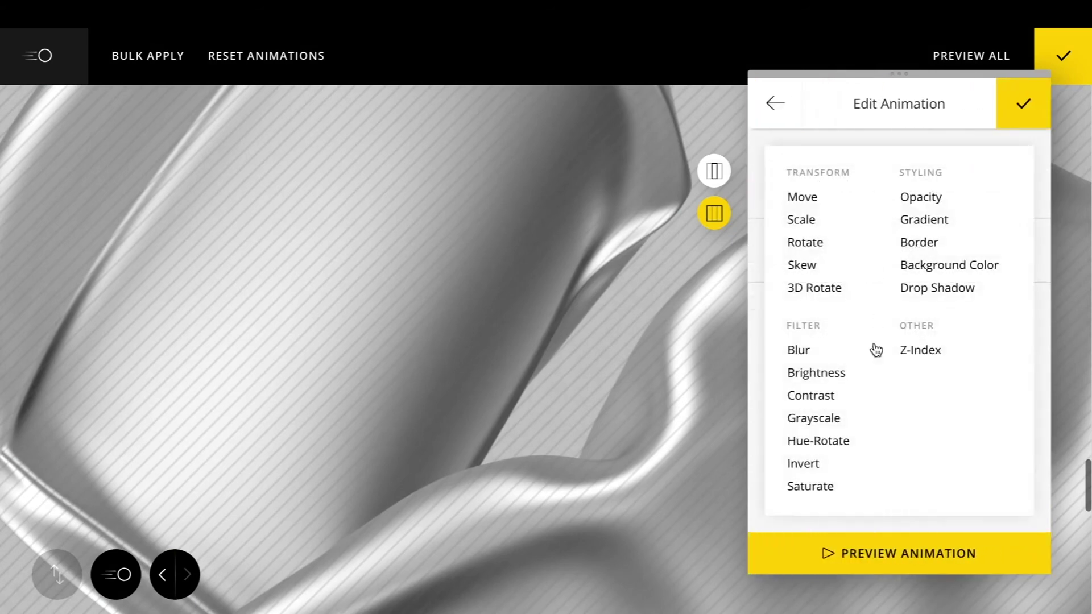
left_click(836, 403)
scroll(805, 380, "down", 8)
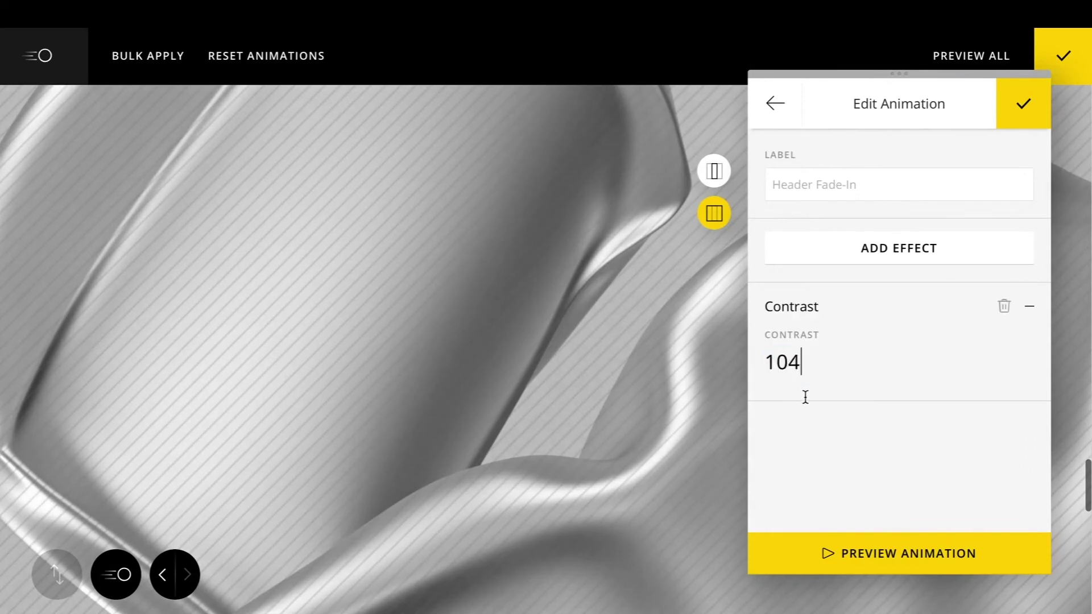
left_click(901, 234)
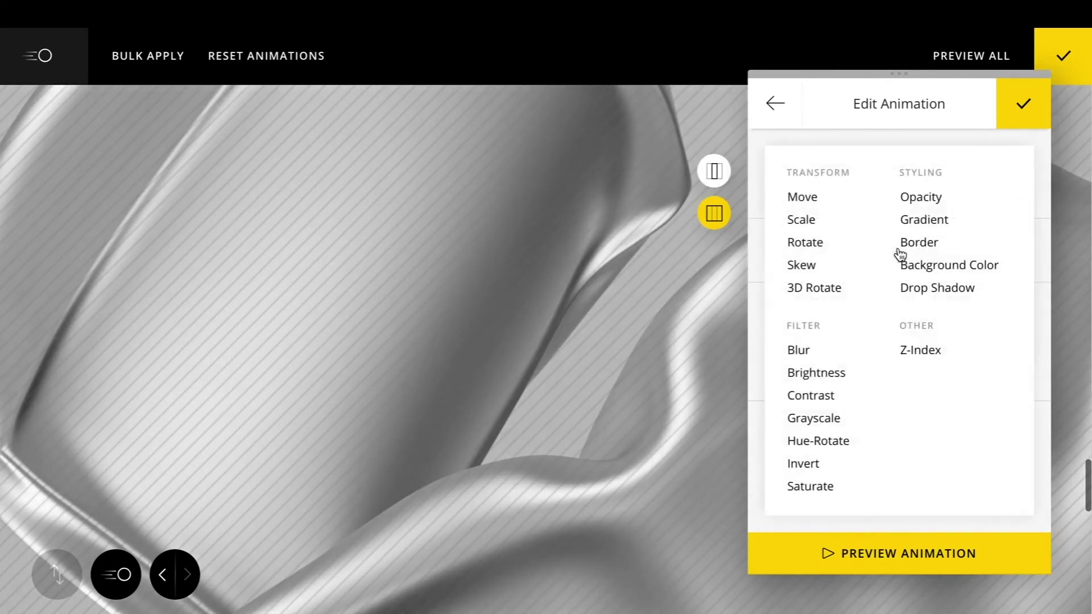
left_click(822, 421)
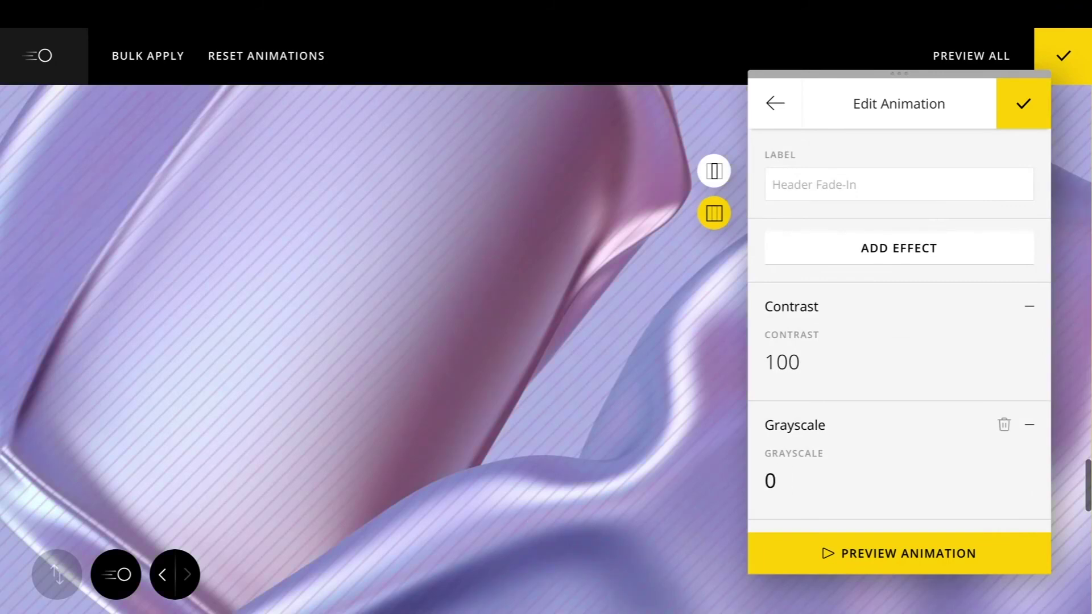
left_click(786, 126)
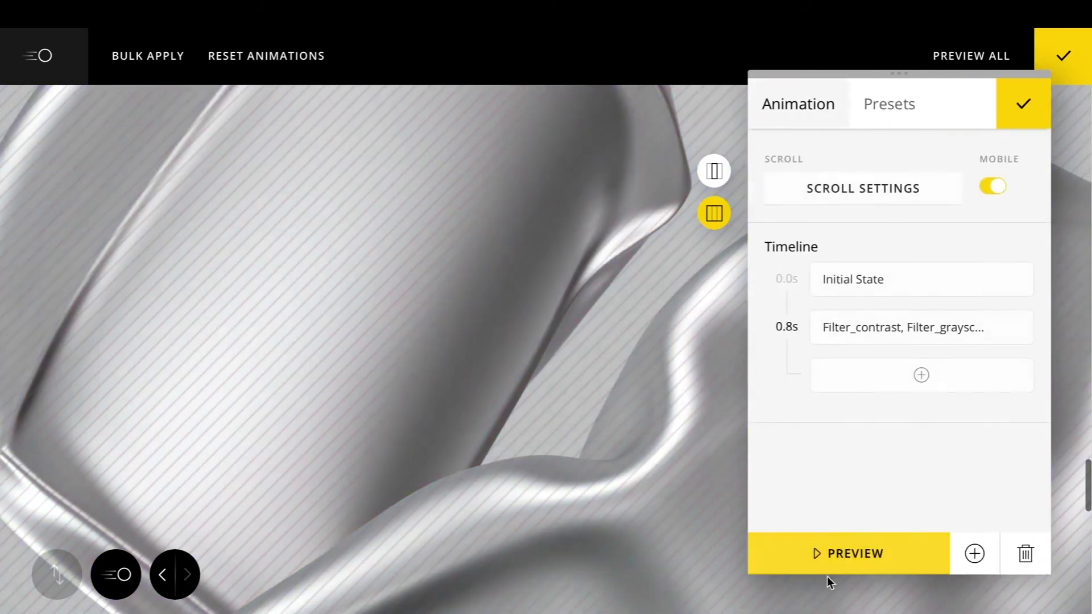
left_click(840, 548)
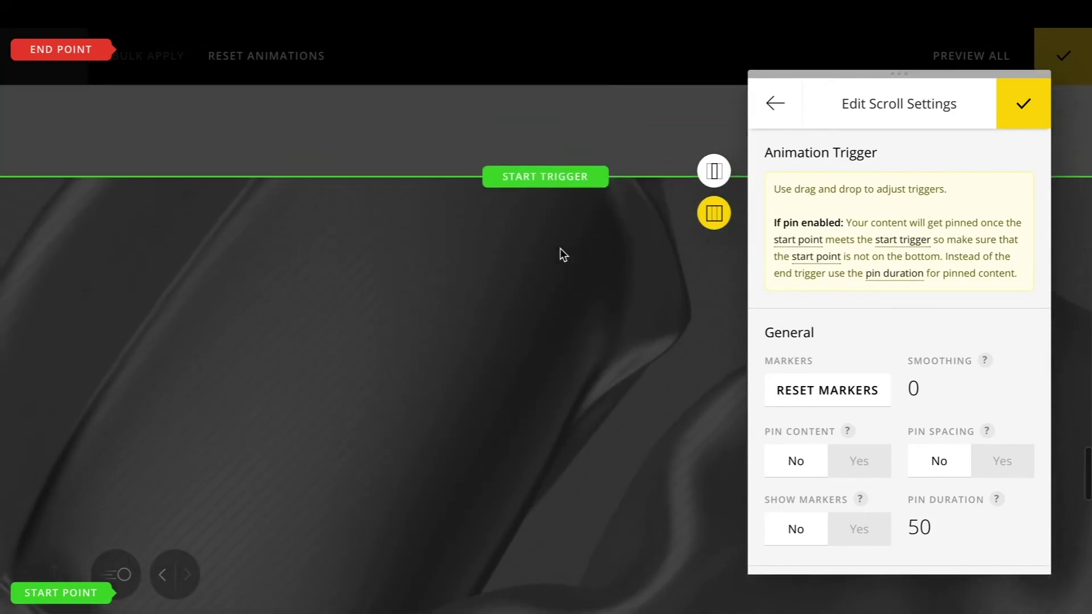
Close the section's scroll settings and scroll through the full-page preview.
left_click(1038, 109)
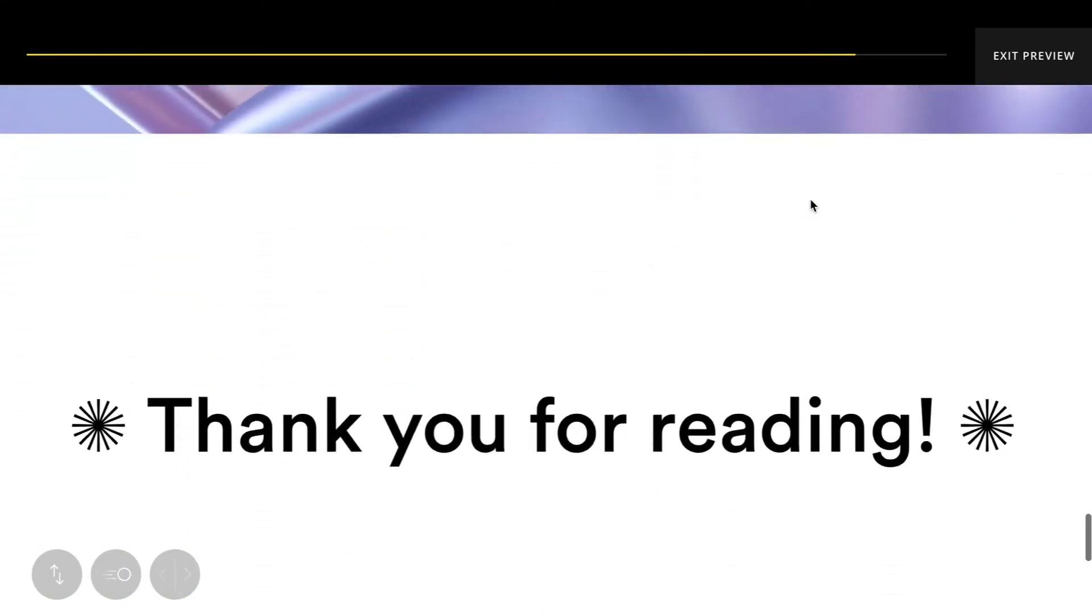
scroll(810, 199, "up", 5)
scroll(810, 199, "up", 6)
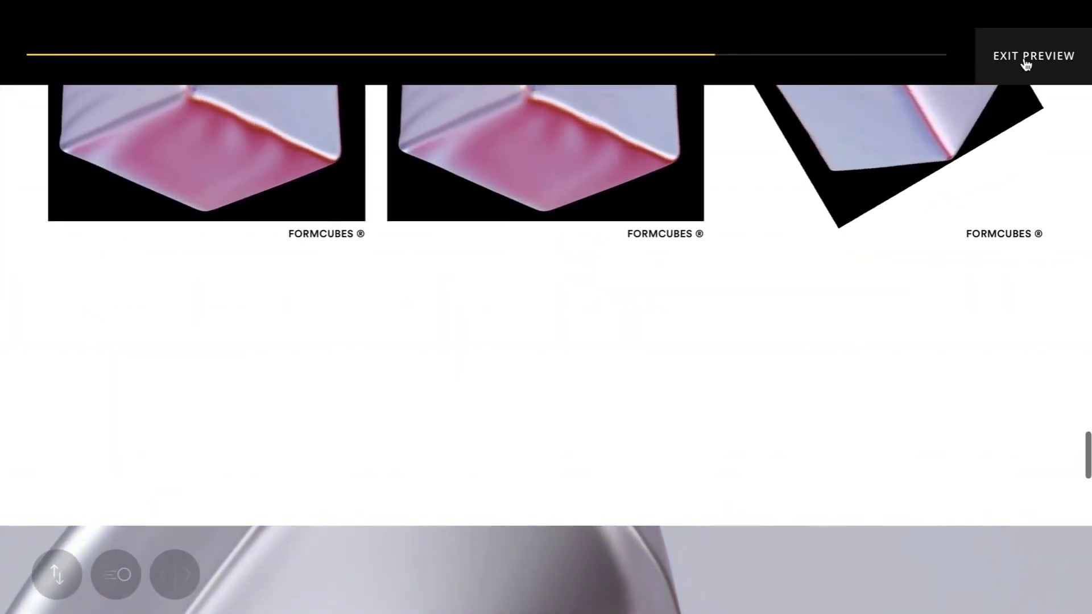
Pin the satin-cloth section while it animates, with pin duration 100, then close its scroll settings.
left_click(1025, 57)
scroll(807, 176, "down", 5)
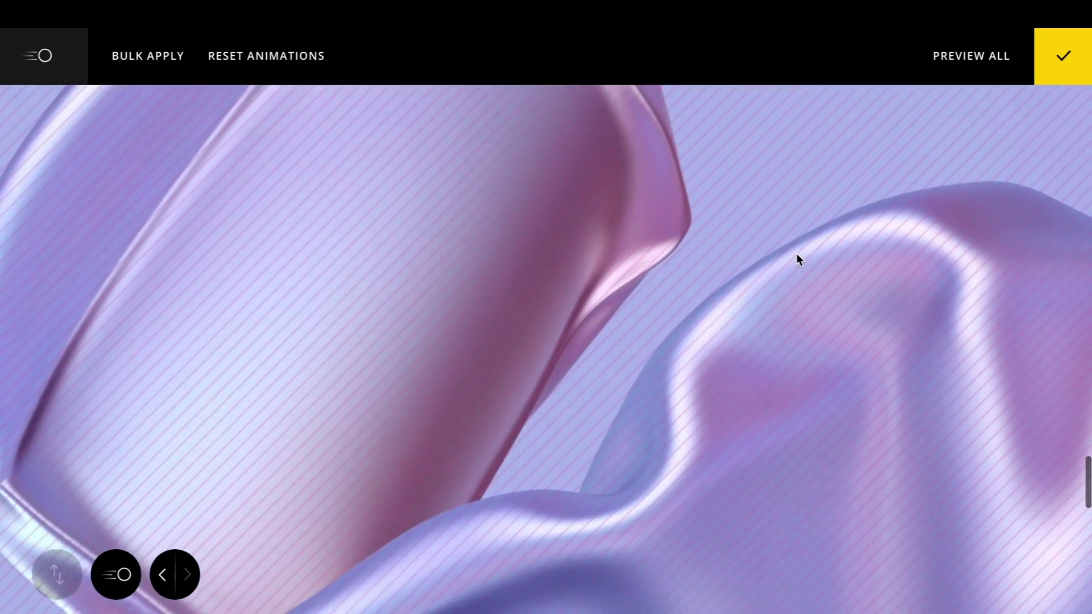
left_click(796, 256)
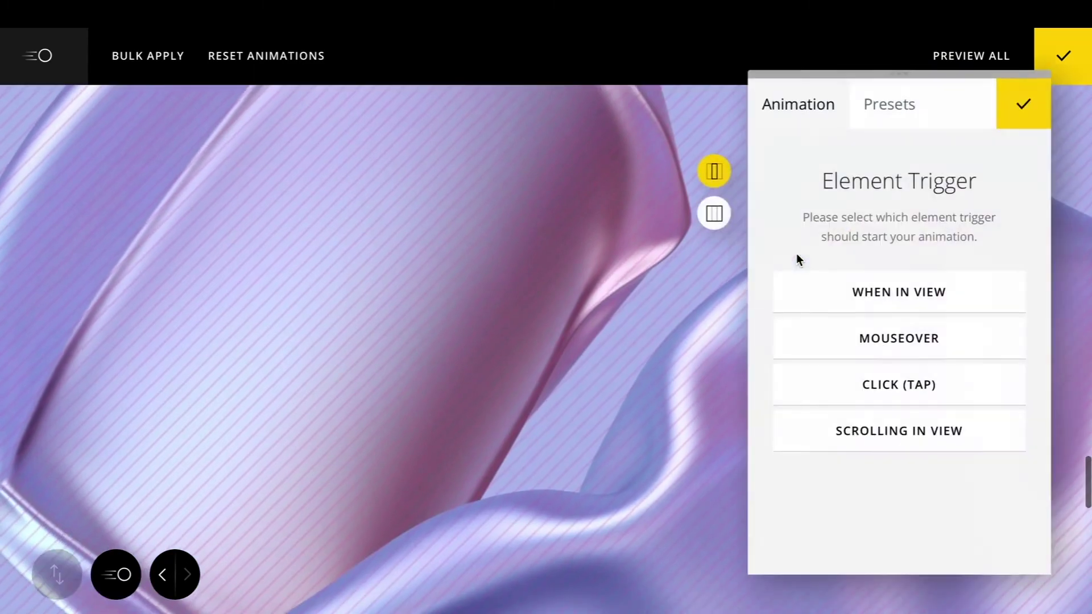
left_click(715, 214)
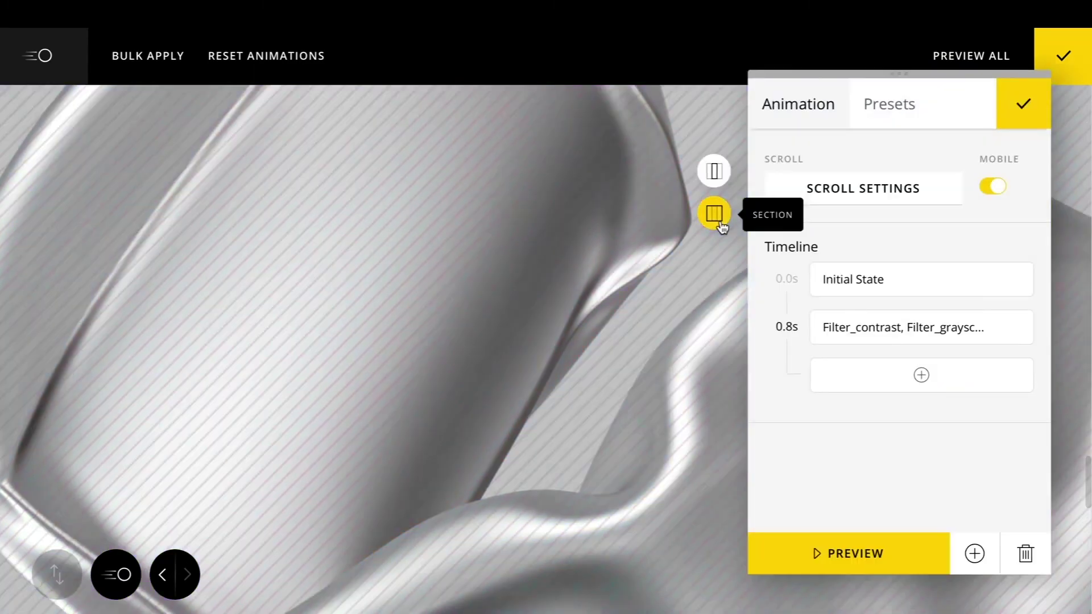
left_click(857, 202)
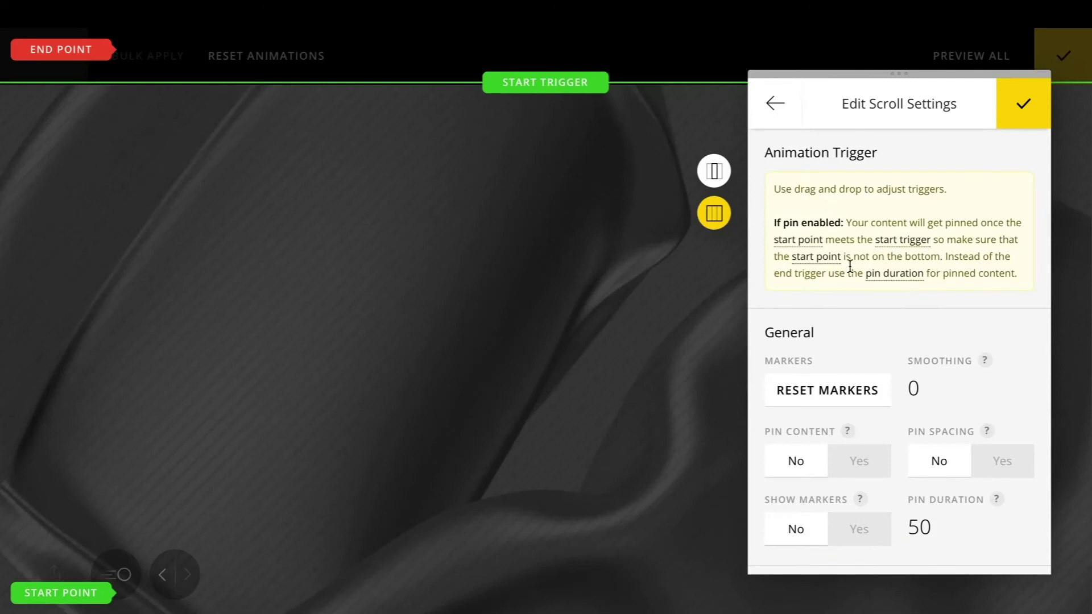
left_click(868, 462)
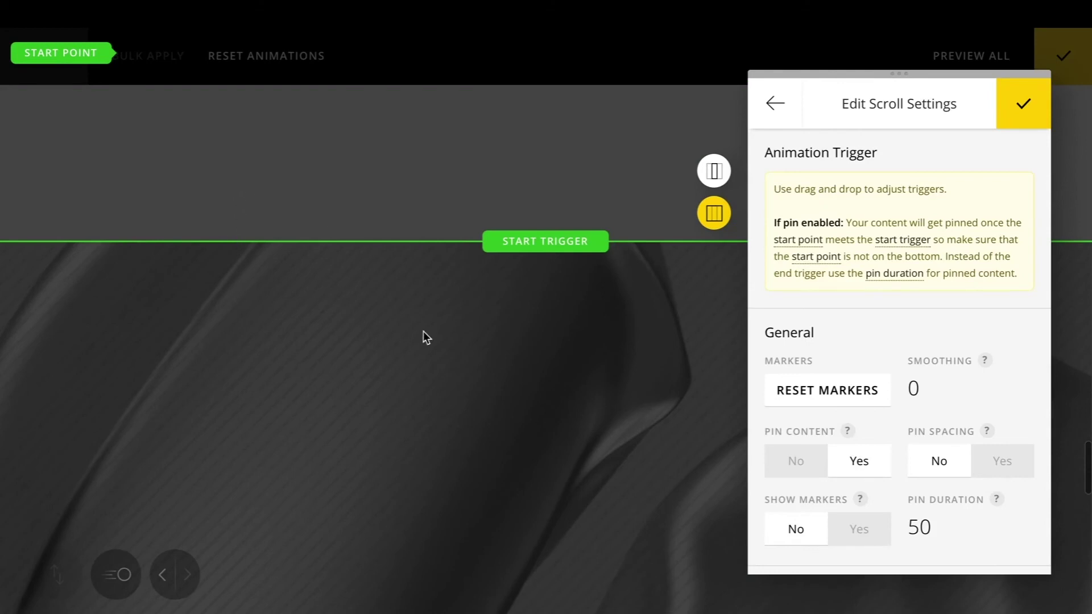
scroll(537, 291, "down", 5)
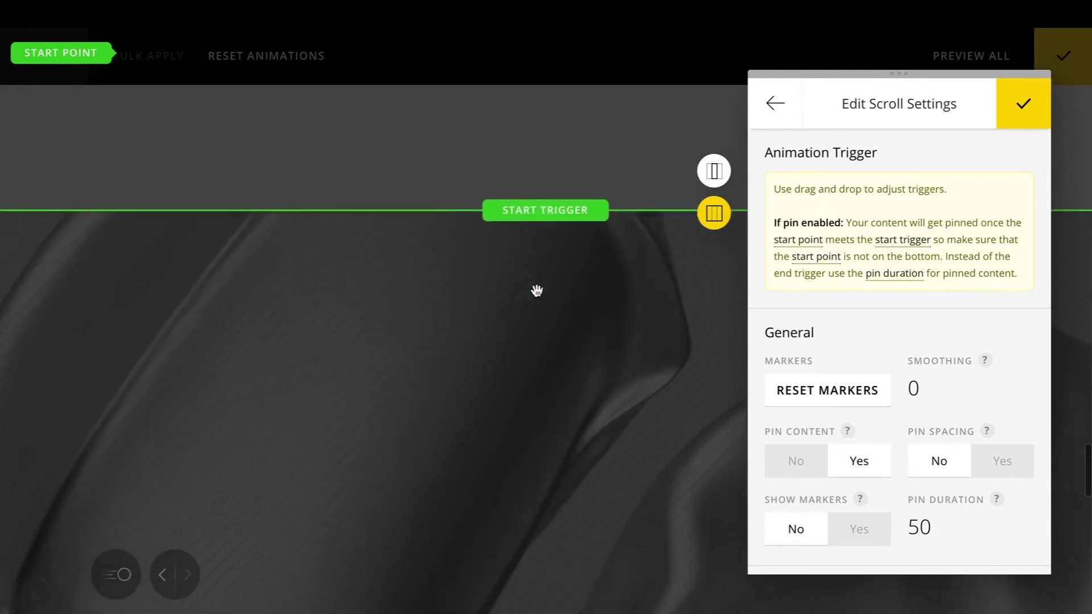
scroll(537, 290, "up", 1)
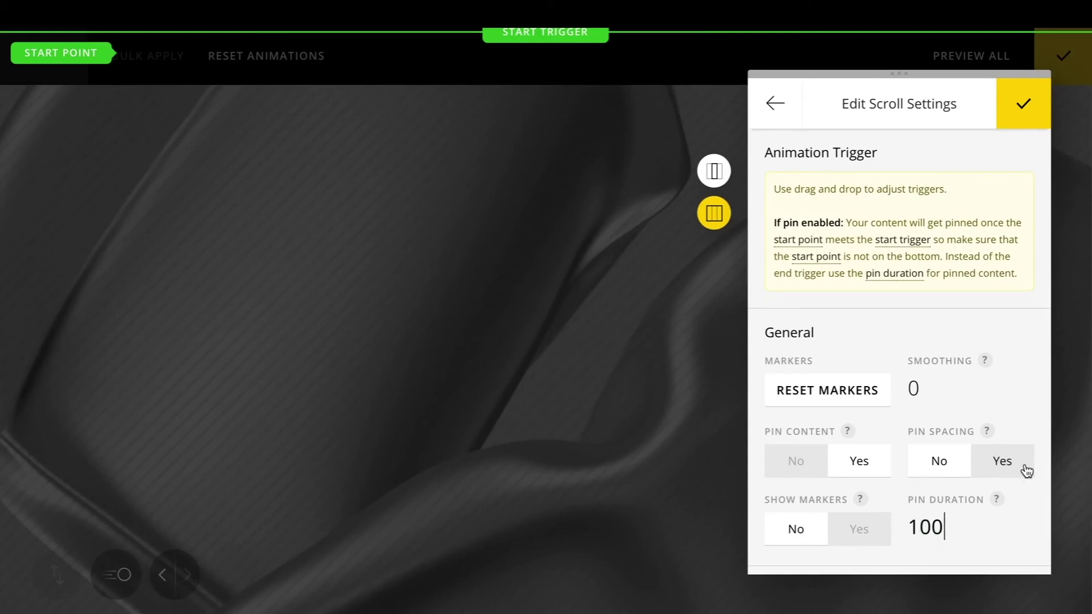
left_click(1021, 105)
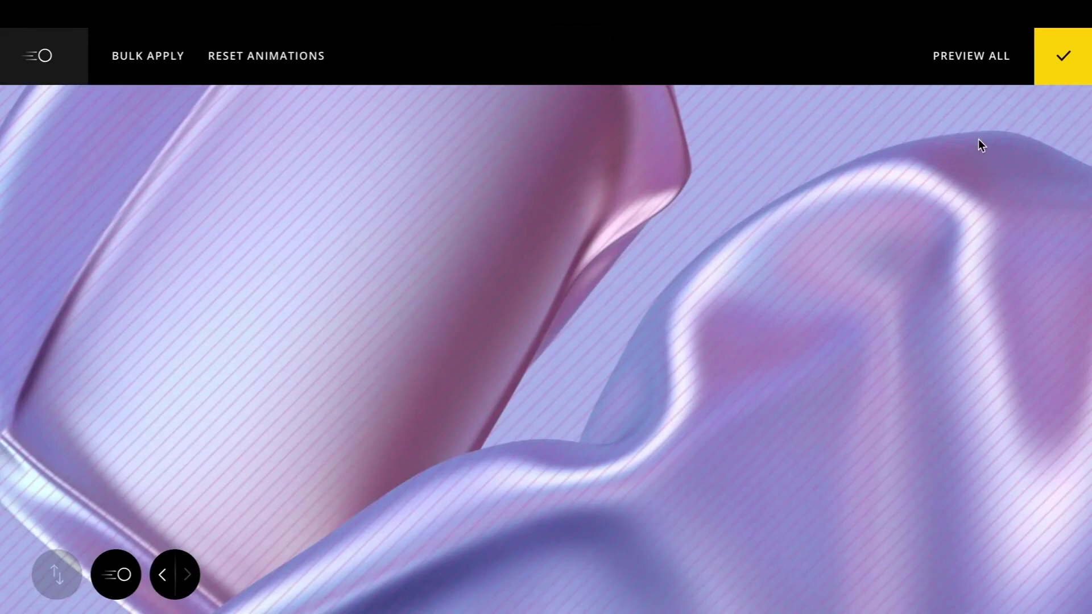
scroll(979, 139, "down", 5)
left_click(982, 57)
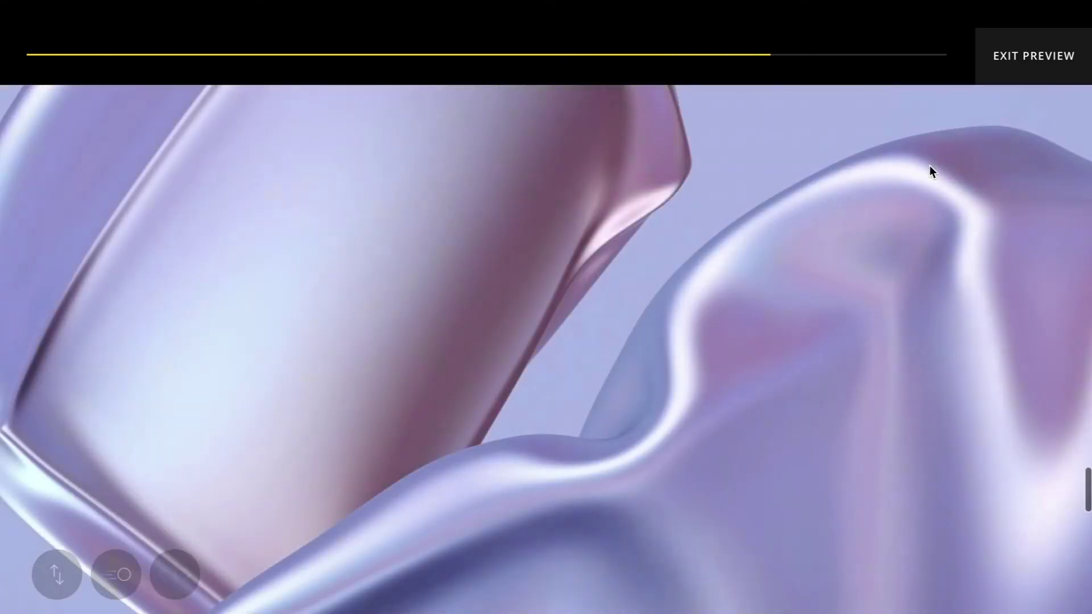
scroll(929, 165, "down", 6)
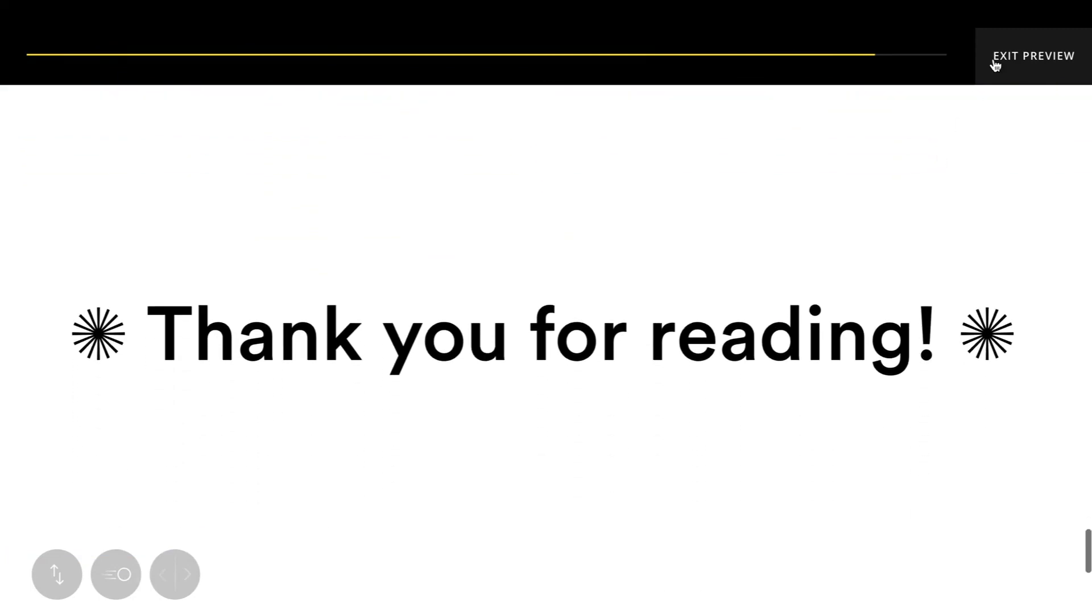
left_click(996, 62)
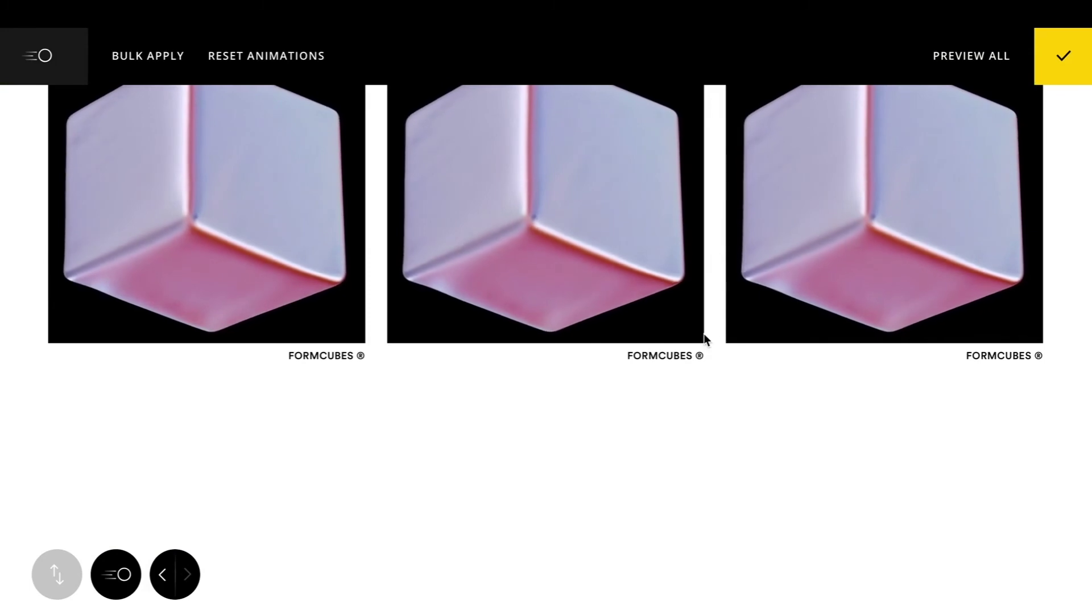
In Bulk Apply, keep the When in view trigger and choose the Fade in bottom preset.
scroll(704, 336, "down", 3)
scroll(704, 340, "down", 3)
scroll(704, 340, "up", 6)
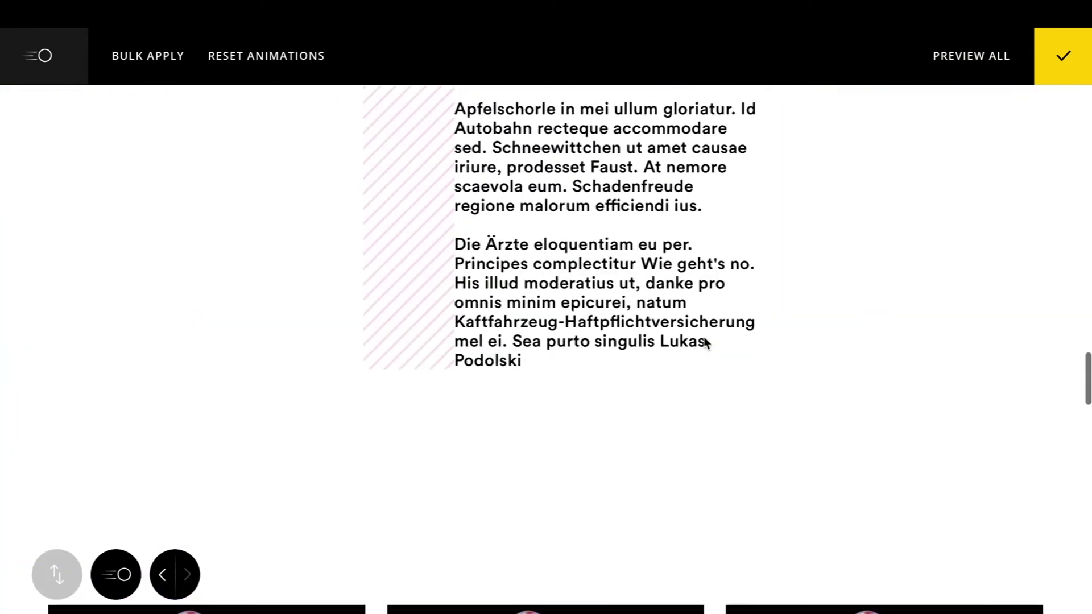
scroll(704, 343, "down", 3)
scroll(705, 341, "down", 3)
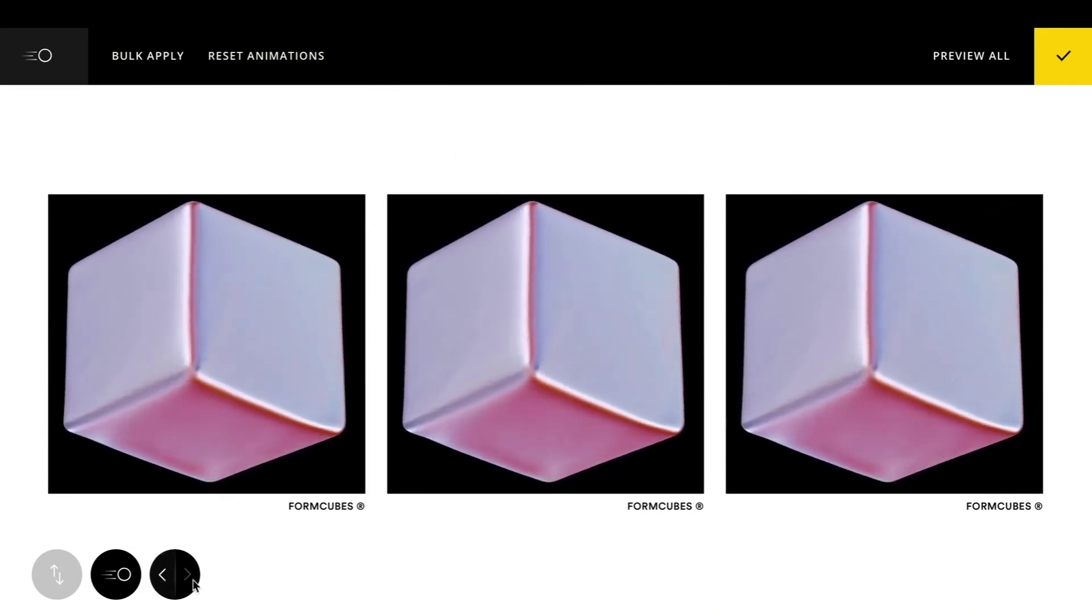
left_click(162, 64)
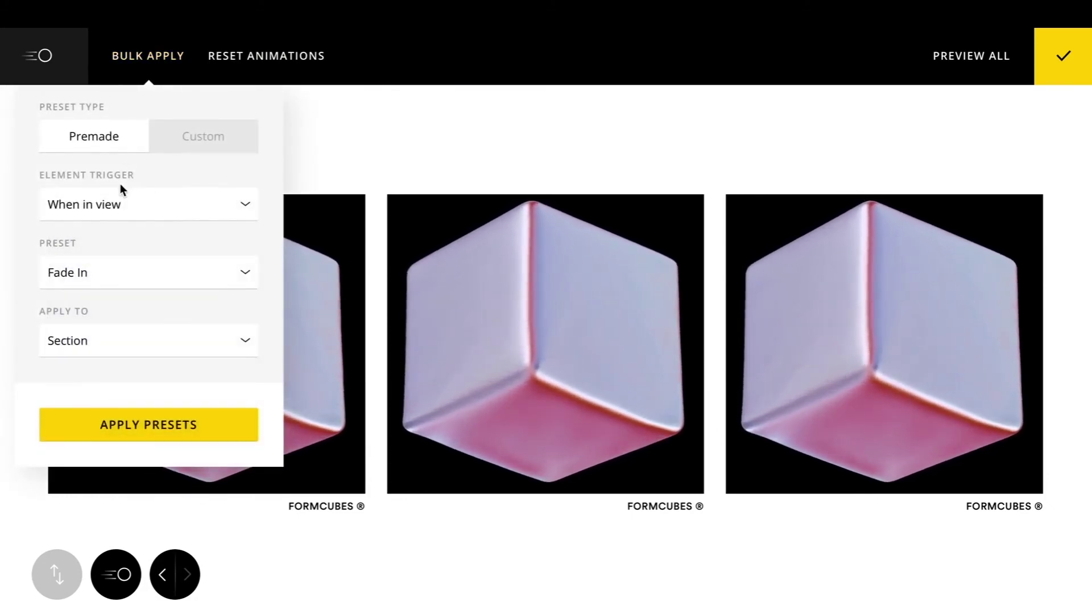
left_click(99, 204)
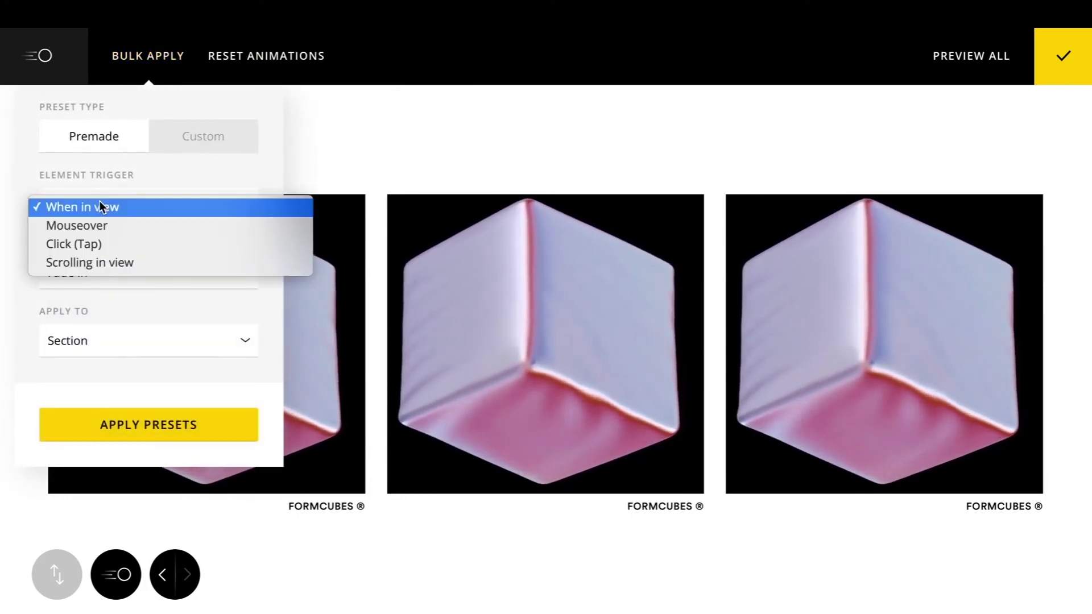
left_click(100, 206)
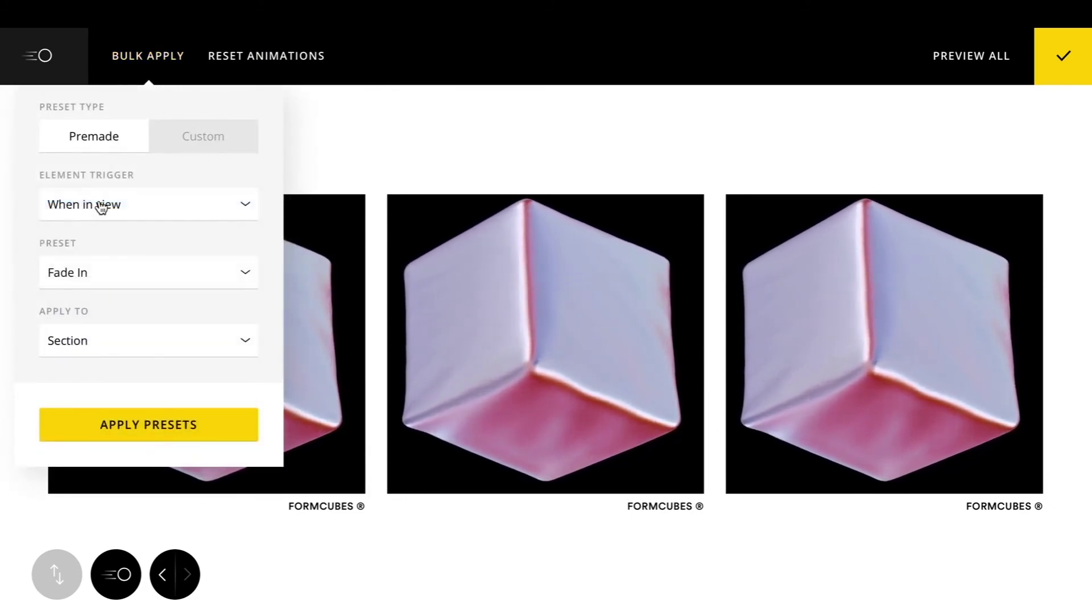
left_click(104, 274)
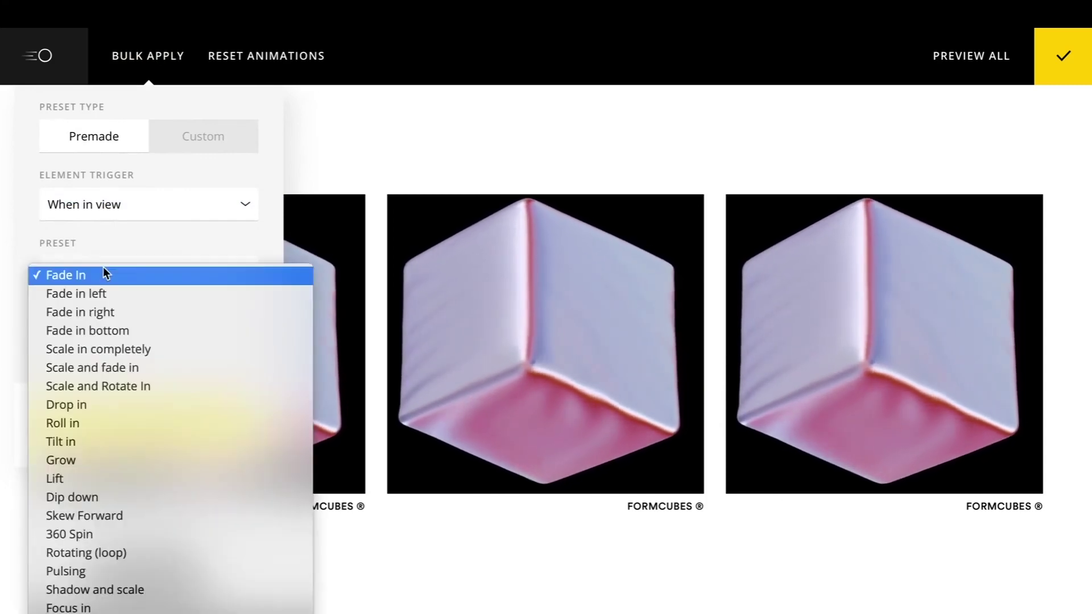
left_click(105, 330)
Target all Image modules and apply the preset, confirming the overwrite.
left_click(88, 347)
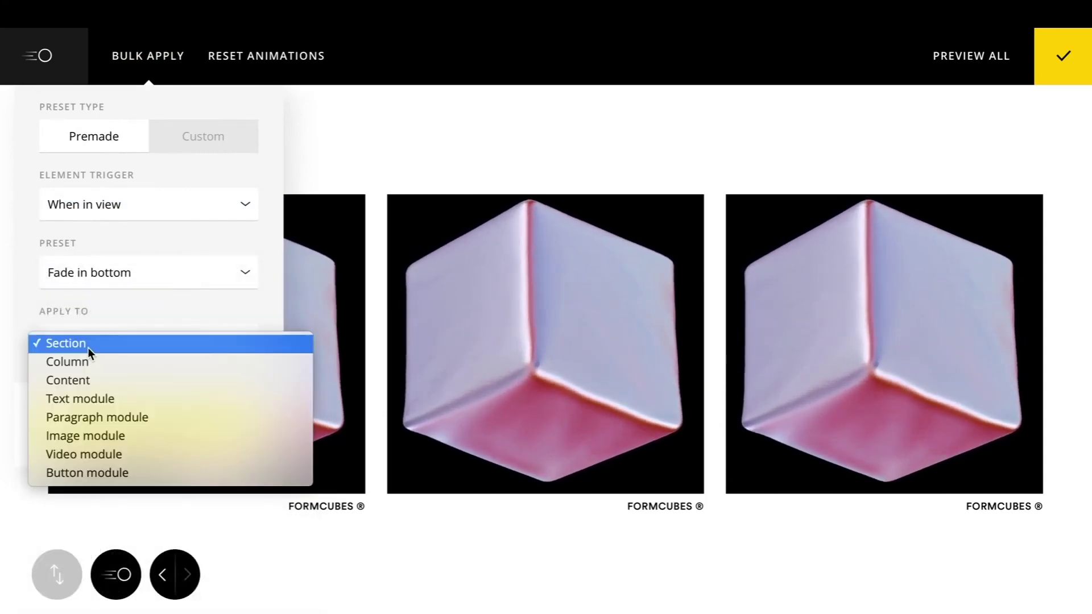
left_click(91, 442)
left_click(139, 428)
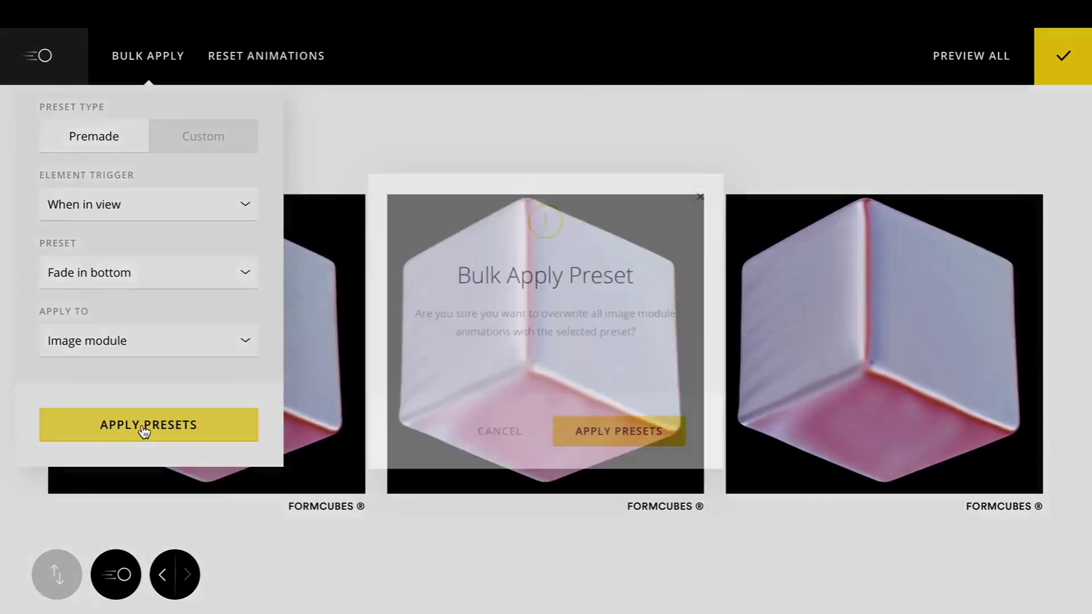
left_click(639, 443)
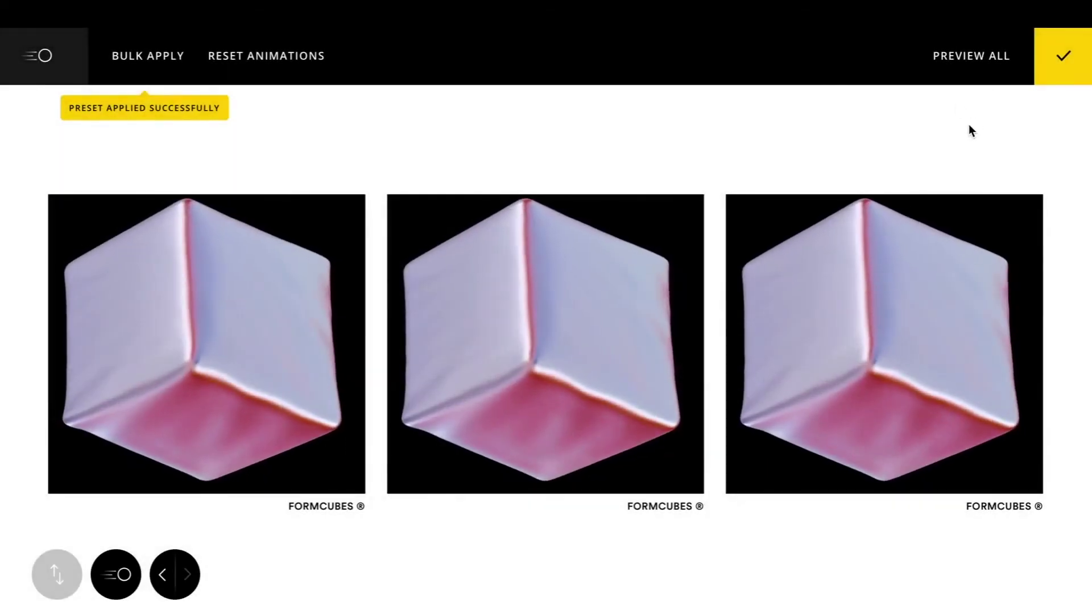
scroll(971, 98, "up", 10)
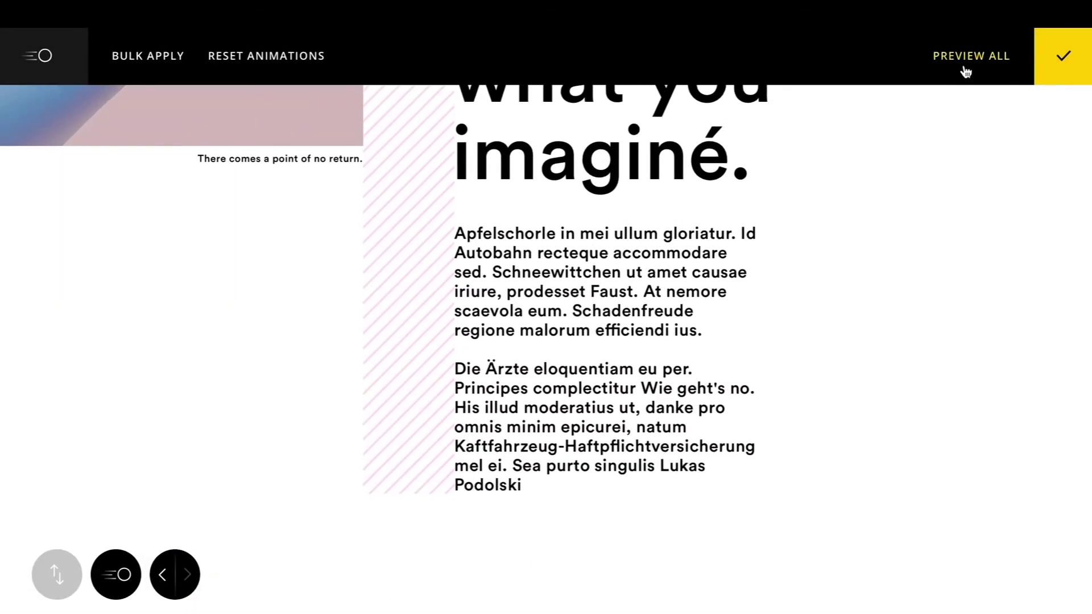
left_click(967, 59)
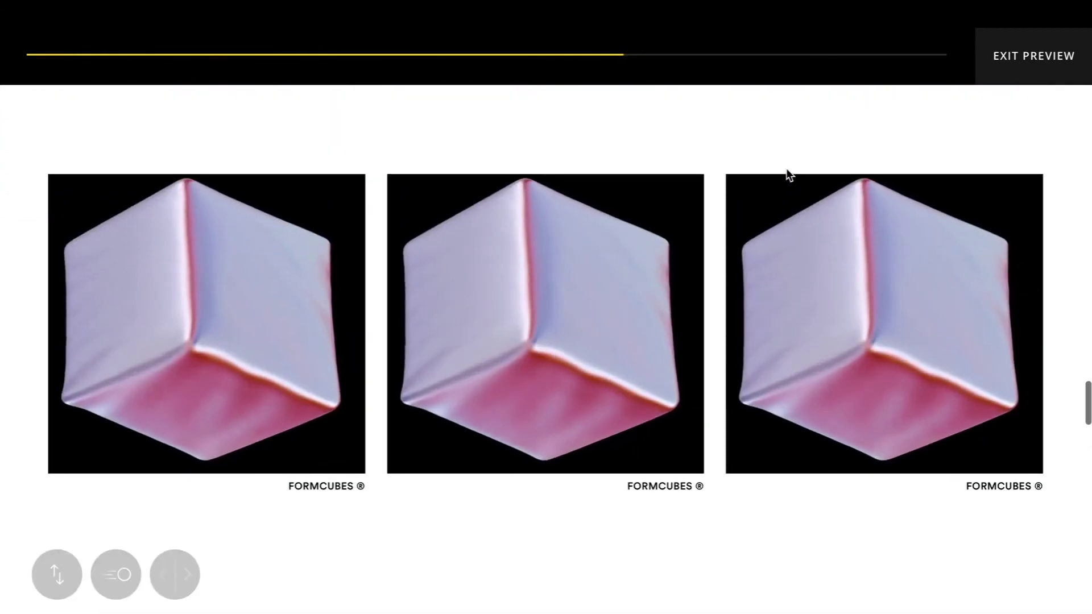
left_click(999, 45)
scroll(787, 179, "down", 5)
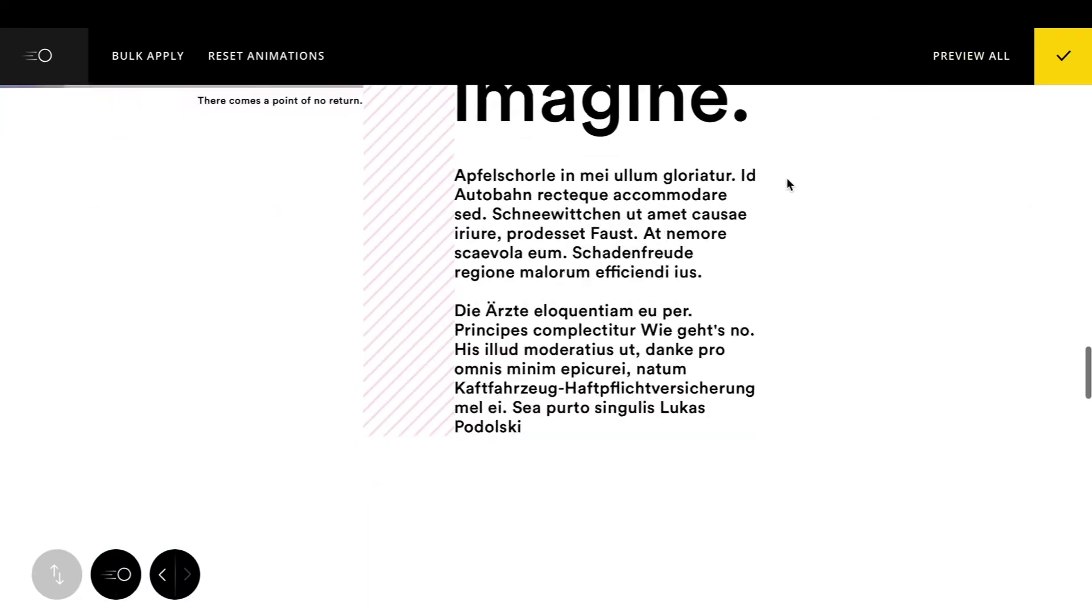
scroll(787, 179, "down", 2)
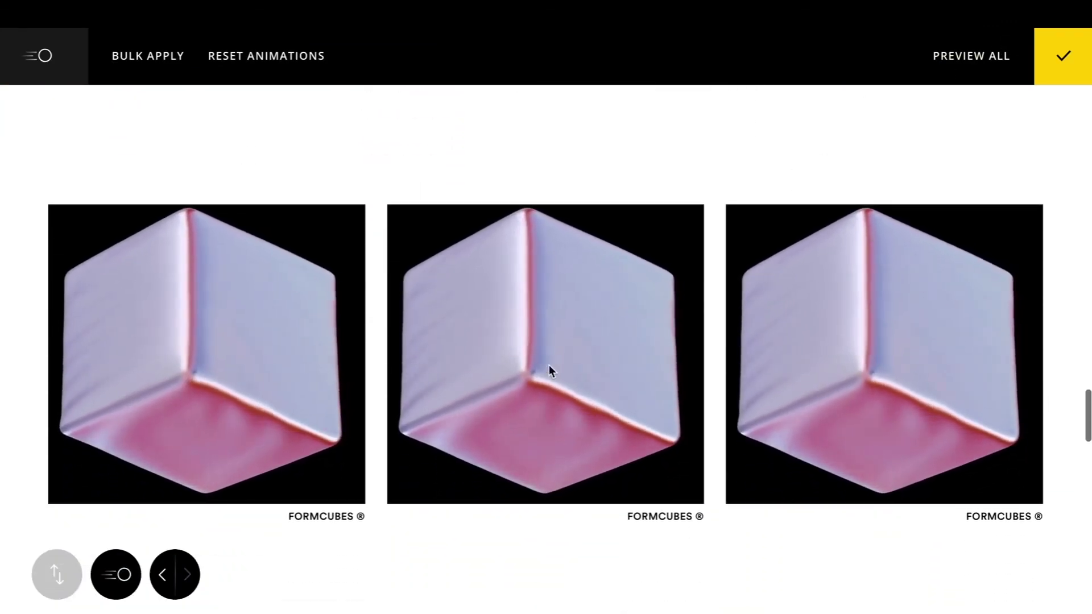
Remove all custom animations from the page and preview the result.
left_click(287, 59)
left_click(637, 440)
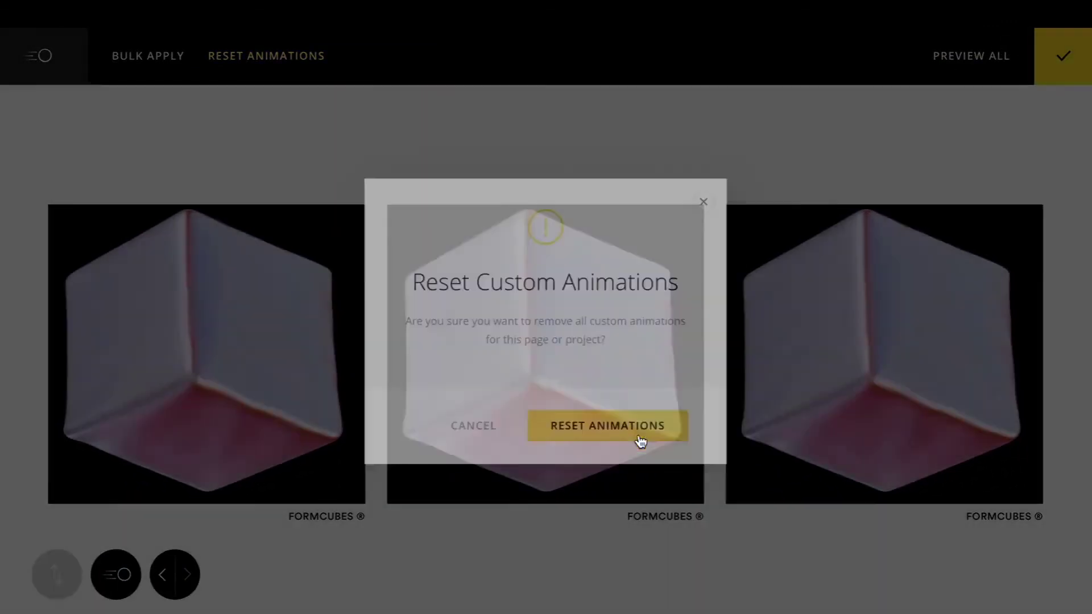
left_click(970, 59)
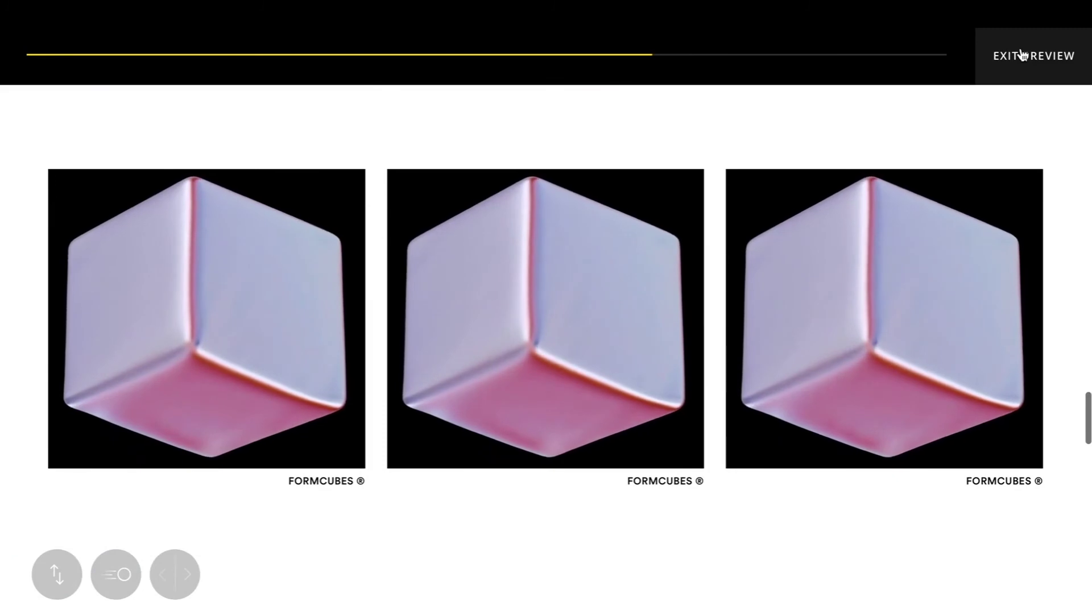
left_click(1002, 52)
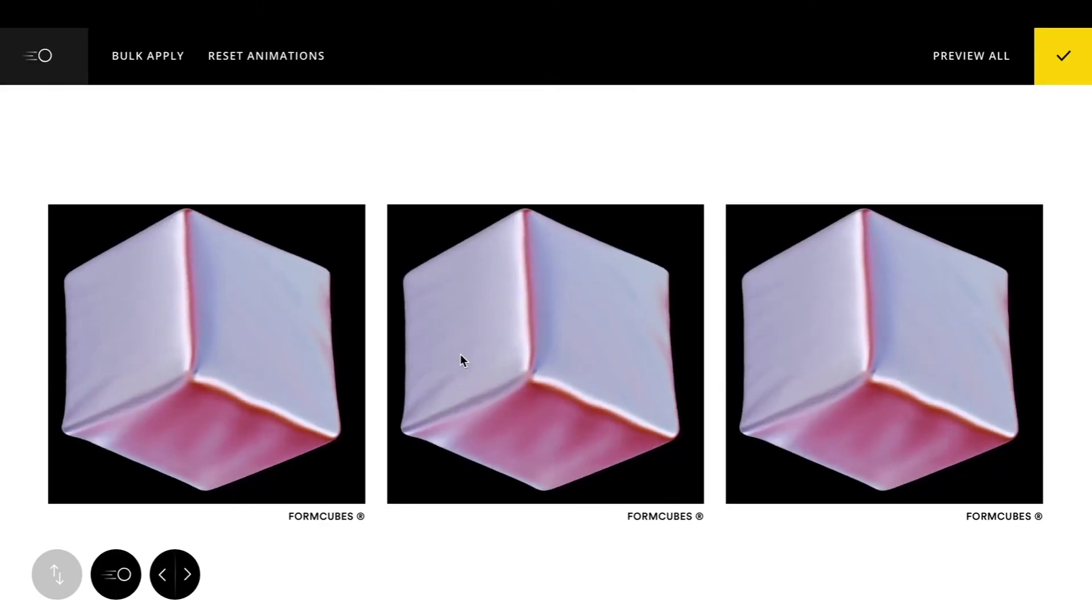
Inspect the middle cube's animation timeline twice, closing its animation settings each time.
left_click(462, 358)
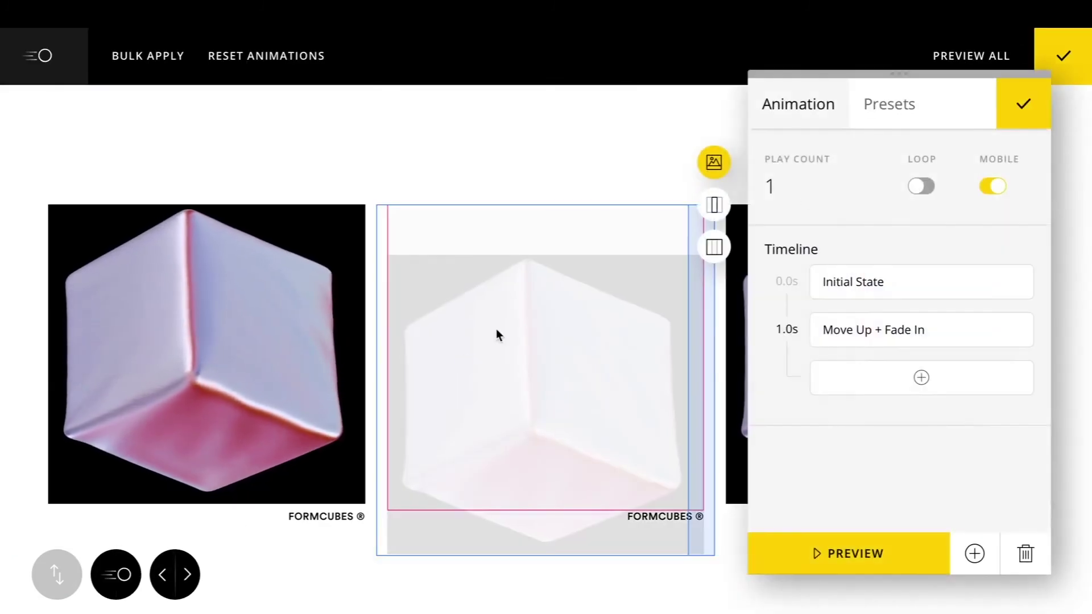
left_click(1025, 102)
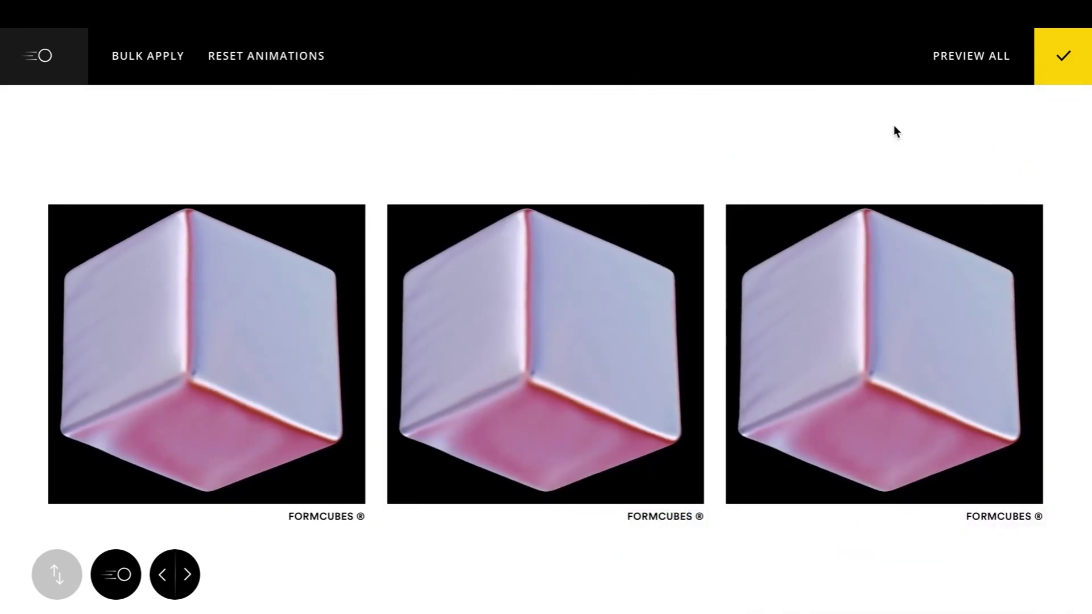
left_click(520, 356)
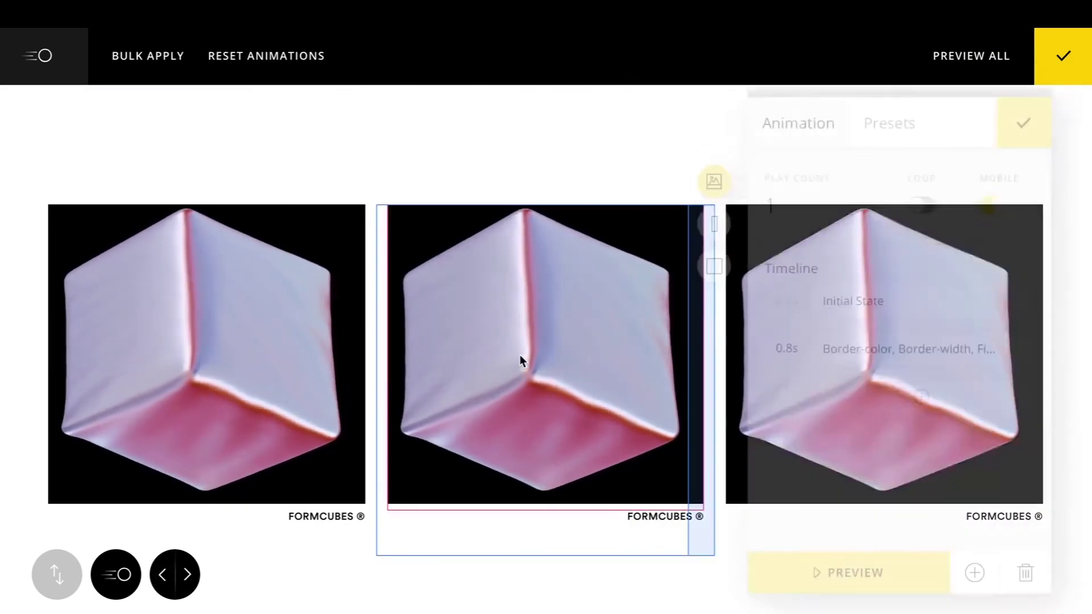
left_click(1024, 108)
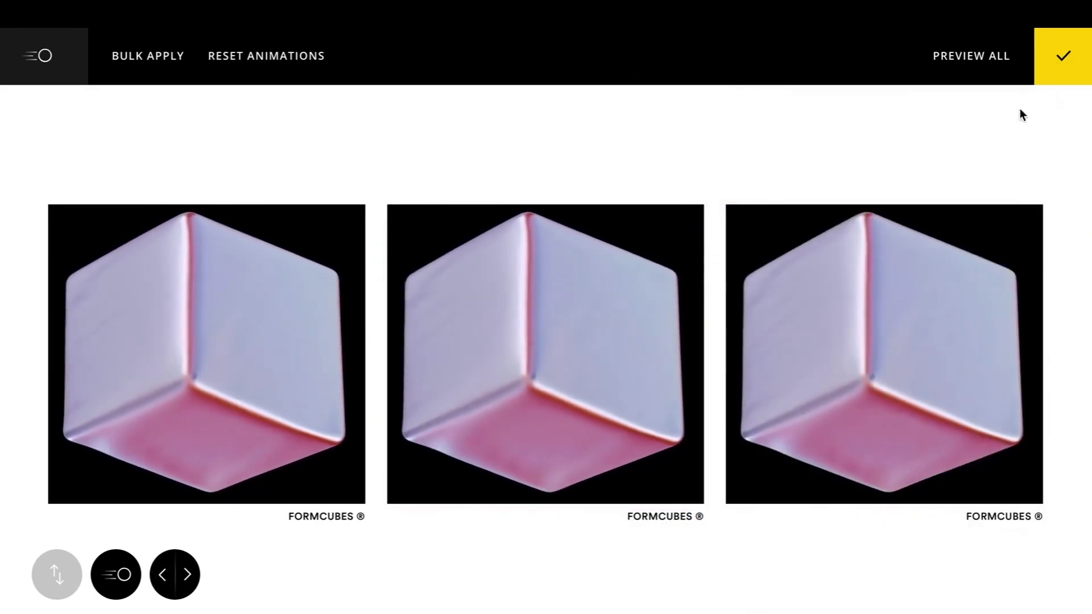
left_click(1060, 78)
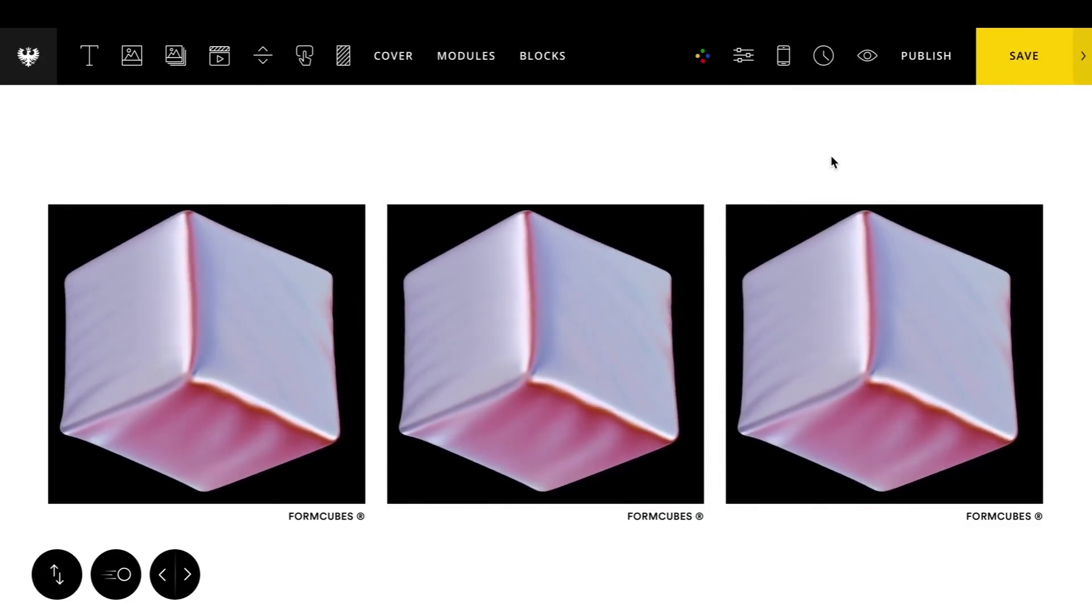
scroll(831, 159, "up", 10)
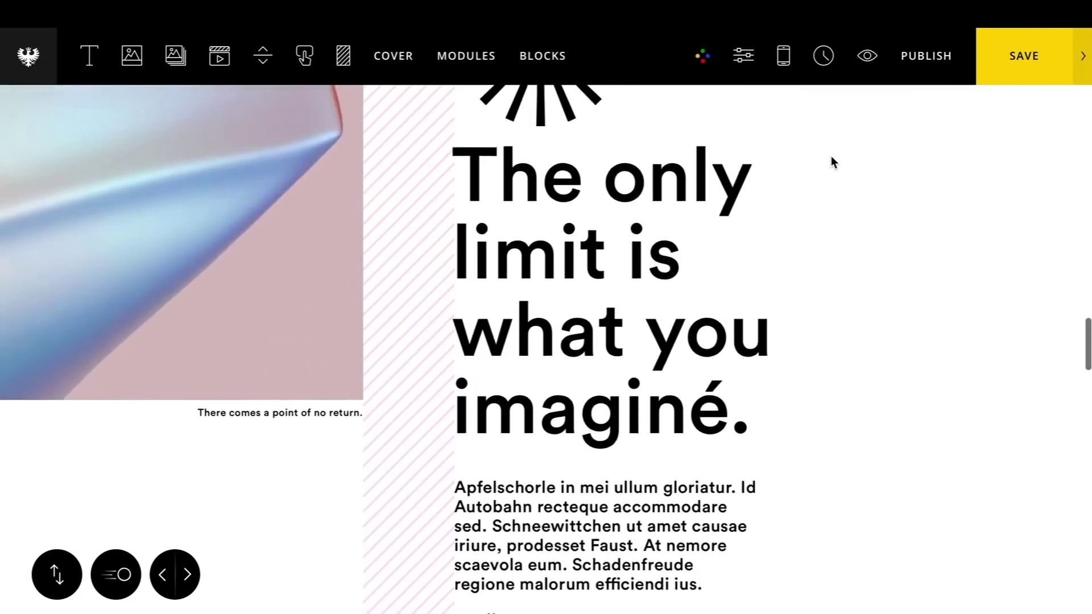
scroll(831, 161, "up", 10)
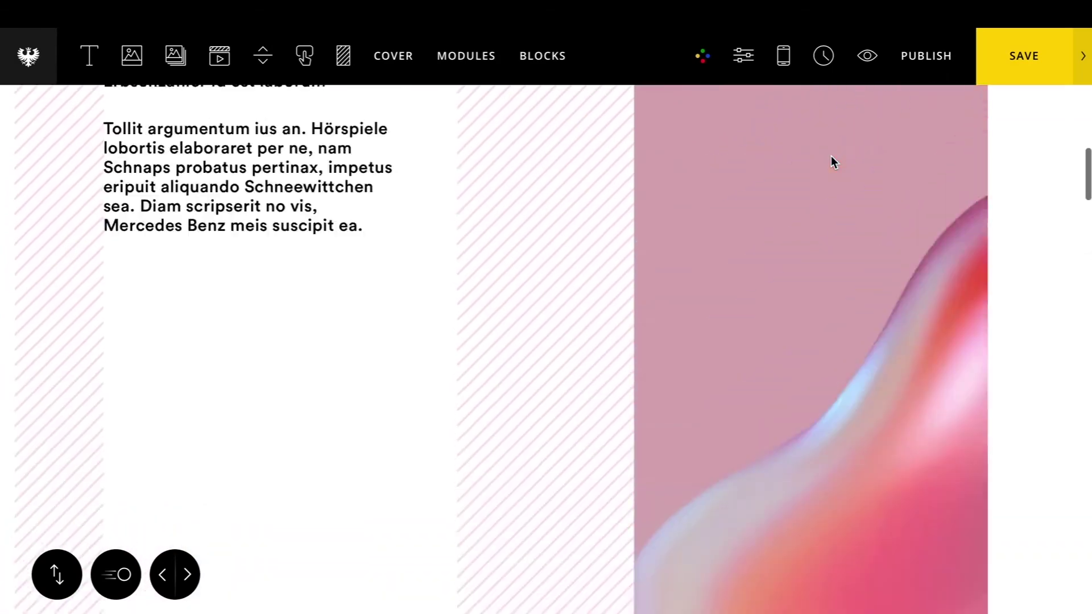
scroll(831, 163, "up", 3)
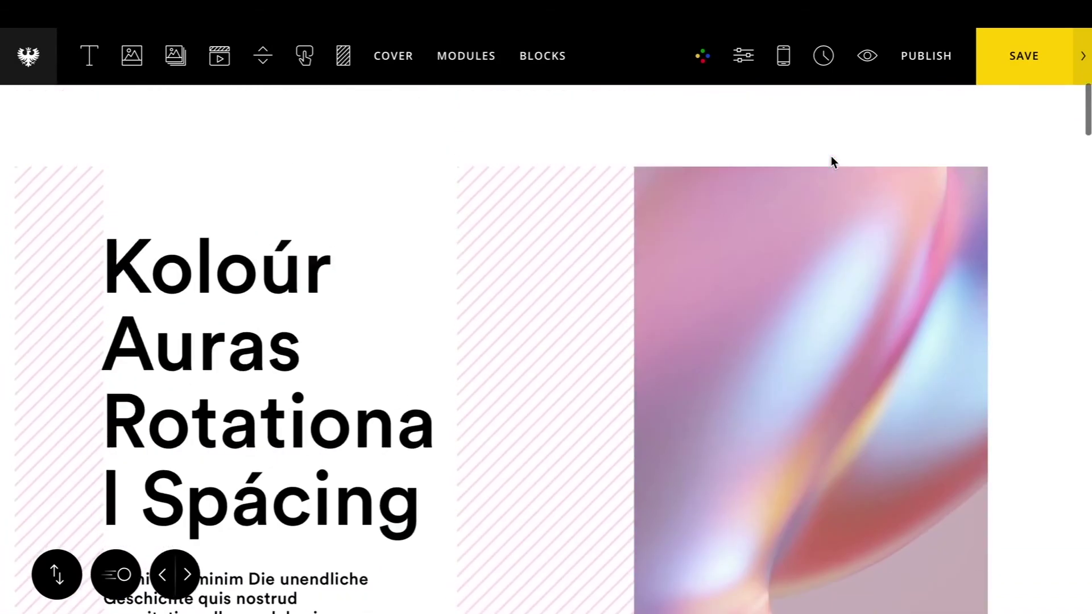